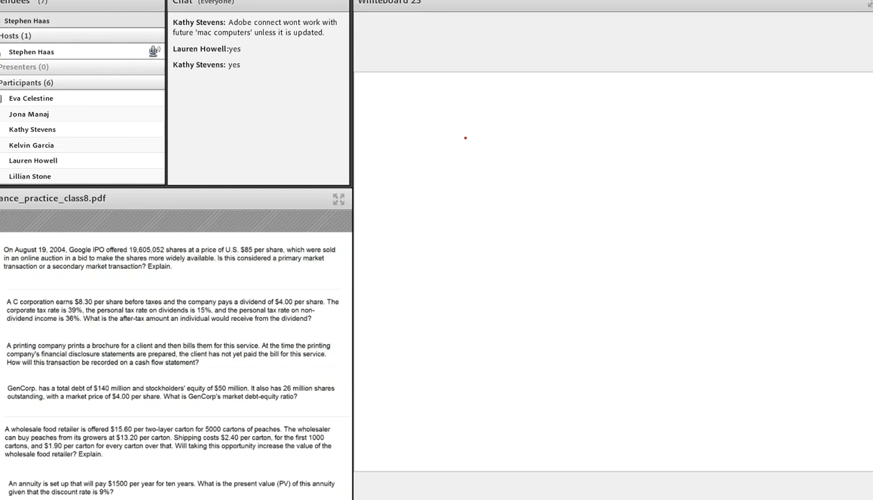
# - Write the answer "1) primary" on the whiteboard and double-underline it
pyautogui.moveTo(399, 104); pyautogui.dragTo(405, 132)
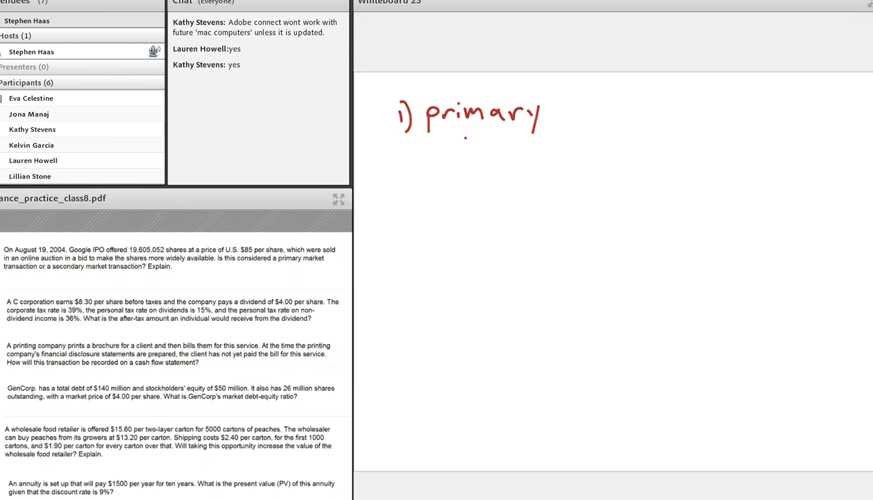
pyautogui.moveTo(446, 145); pyautogui.dragTo(491, 148)
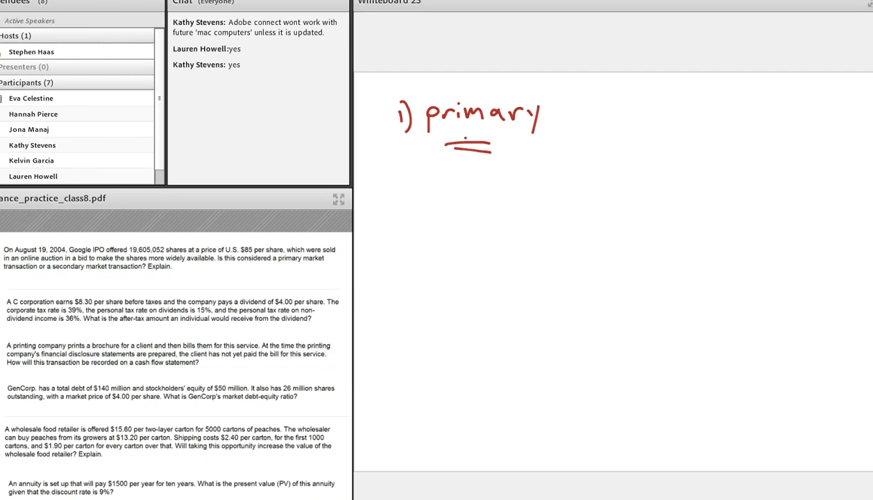
# - Work out question 2 below it from 8.30/sh and div $4/sh: 15% of 4 = .60, 4.00 - .60 = $3.40
pyautogui.scroll(-3, 174, 354)
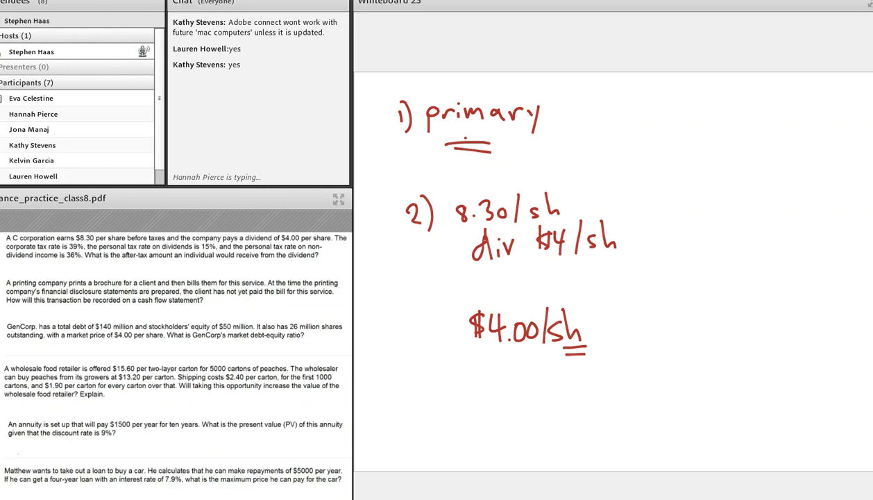
pyautogui.moveTo(501, 369)
pyautogui.mouseDown()
pyautogui.moveTo(500, 388)
pyautogui.moveTo(570, 368)
pyautogui.moveTo(587, 389)
pyautogui.moveTo(612, 378)
pyautogui.moveTo(640, 389)
pyautogui.moveTo(654, 373)
pyautogui.mouseUp()
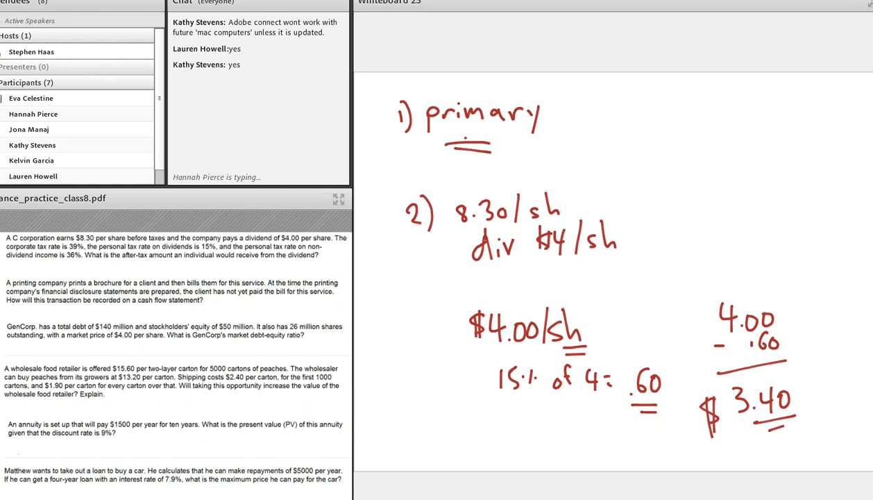
# - Write the GenCorp bal sheet with debt 140 plus s/h equity 50 equalling 190, and the equity calculation 26m x 4 = 104
pyautogui.scroll(-1, 173, 358)
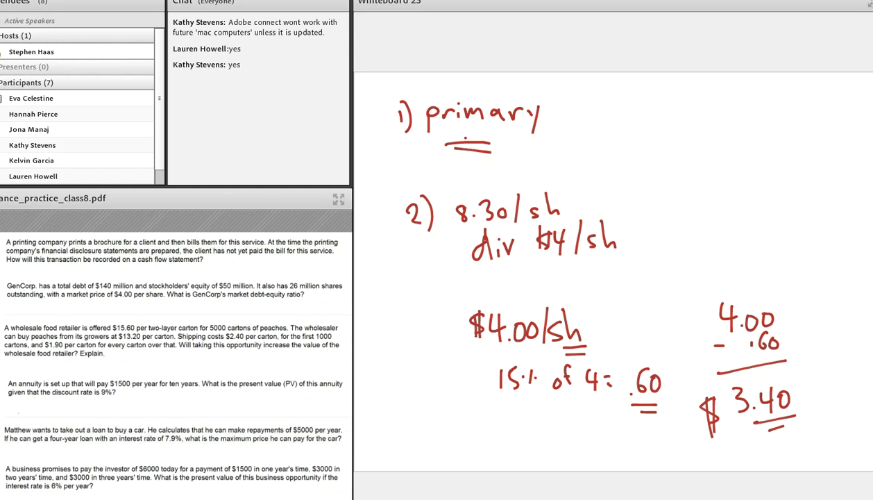
pyautogui.moveTo(634, 104)
pyautogui.mouseDown()
pyautogui.moveTo(635, 126)
pyautogui.moveTo(652, 140)
pyautogui.mouseUp()
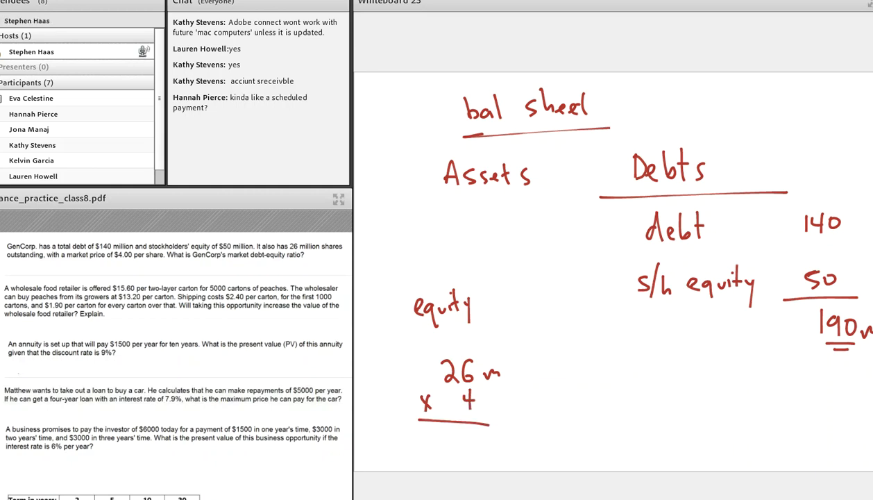
pyautogui.moveTo(450, 437)
pyautogui.mouseDown()
pyautogui.moveTo(451, 456)
pyautogui.moveTo(459, 440)
pyautogui.moveTo(474, 455)
pyautogui.mouseUp()
# - Write the market debt-equity ratio as 190/104 = ~1.83 beside the equity calculation and underline the answer
pyautogui.moveTo(602, 354)
pyautogui.mouseDown()
pyautogui.moveTo(601, 378)
pyautogui.moveTo(622, 377)
pyautogui.moveTo(632, 357)
pyautogui.mouseUp()
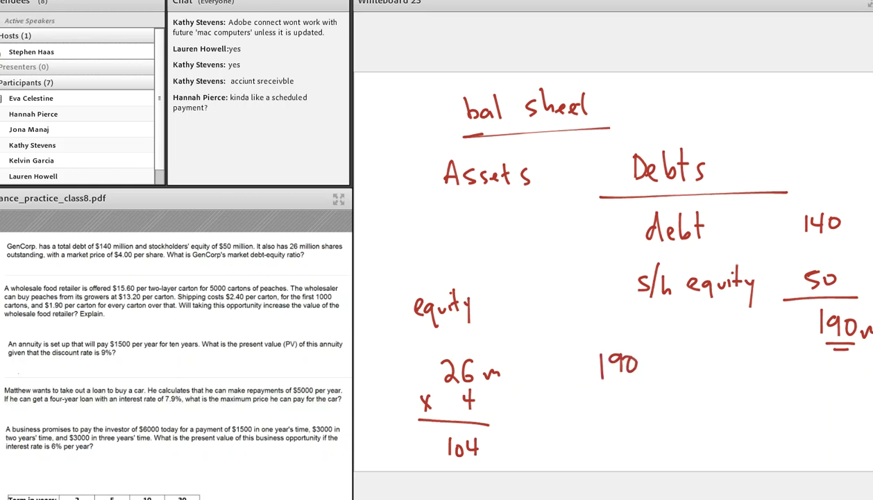
pyautogui.moveTo(583, 391); pyautogui.dragTo(670, 381)
pyautogui.moveTo(617, 399)
pyautogui.mouseDown()
pyautogui.moveTo(618, 414)
pyautogui.moveTo(632, 395)
pyautogui.moveTo(649, 414)
pyautogui.mouseUp()
pyautogui.moveTo(691, 386); pyautogui.dragTo(698, 392)
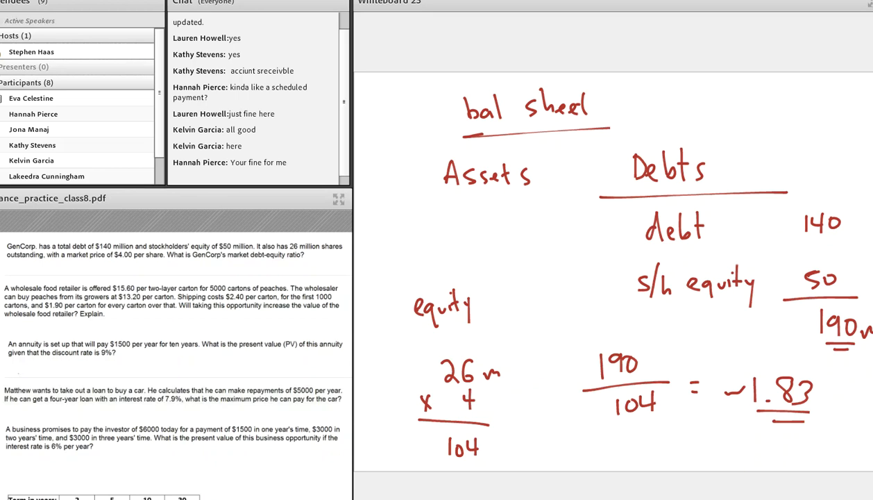
# - Write the underlined headings "costs" and "benefit" on the cleared whiteboard for the wholesale food retailer question
pyautogui.scroll(-2, 174, 357)
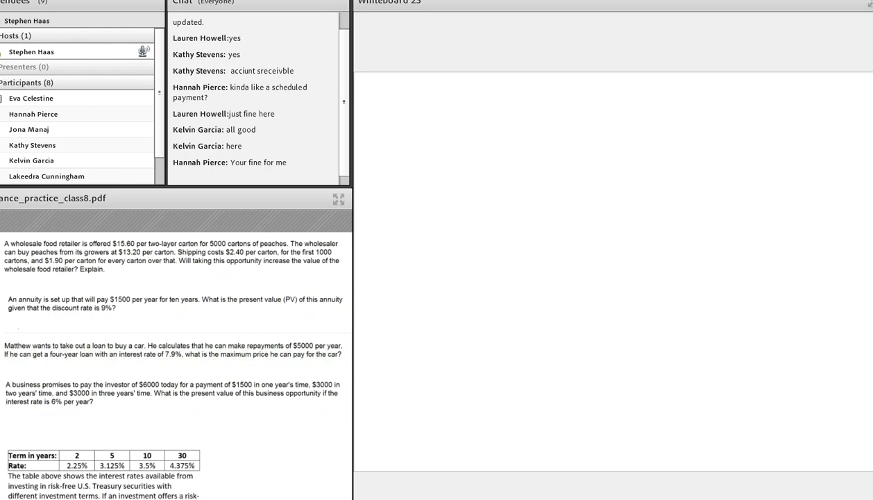
pyautogui.moveTo(456, 111); pyautogui.dragTo(454, 126)
pyautogui.moveTo(465, 116); pyautogui.dragTo(495, 125)
pyautogui.moveTo(488, 114); pyautogui.dragTo(512, 125)
pyautogui.moveTo(645, 103)
pyautogui.mouseDown()
pyautogui.moveTo(645, 126)
pyautogui.moveTo(700, 125)
pyautogui.mouseUp()
pyautogui.moveTo(707, 100)
pyautogui.mouseDown()
pyautogui.moveTo(702, 127)
pyautogui.moveTo(725, 124)
pyautogui.mouseUp()
pyautogui.moveTo(664, 128); pyautogui.dragTo(733, 138)
pyautogui.moveTo(456, 136); pyautogui.dragTo(524, 134)
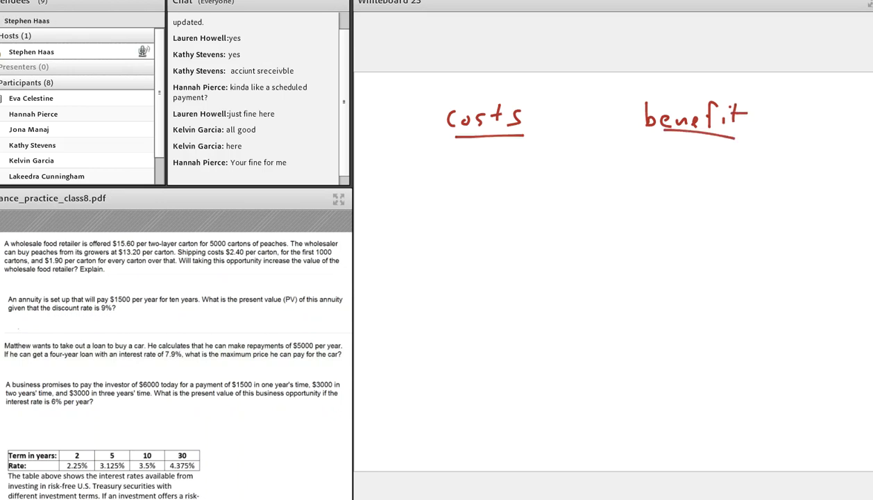
# - Calculate the retailer's revenue under the benefit heading as 15.60 x 5000 = $78,000
pyautogui.moveTo(670, 154)
pyautogui.mouseDown()
pyautogui.moveTo(670, 181)
pyautogui.moveTo(692, 158)
pyautogui.moveTo(679, 182)
pyautogui.mouseUp()
pyautogui.click(679, 180)
pyautogui.moveTo(719, 160)
pyautogui.mouseDown()
pyautogui.moveTo(711, 174)
pyautogui.moveTo(733, 168)
pyautogui.mouseUp()
pyautogui.moveTo(658, 192); pyautogui.dragTo(666, 201)
pyautogui.moveTo(665, 191)
pyautogui.mouseDown()
pyautogui.moveTo(658, 201)
pyautogui.moveTo(682, 197)
pyautogui.moveTo(672, 212)
pyautogui.mouseUp()
pyautogui.moveTo(692, 199); pyautogui.dragTo(721, 202)
pyautogui.moveTo(664, 224); pyautogui.dragTo(738, 229)
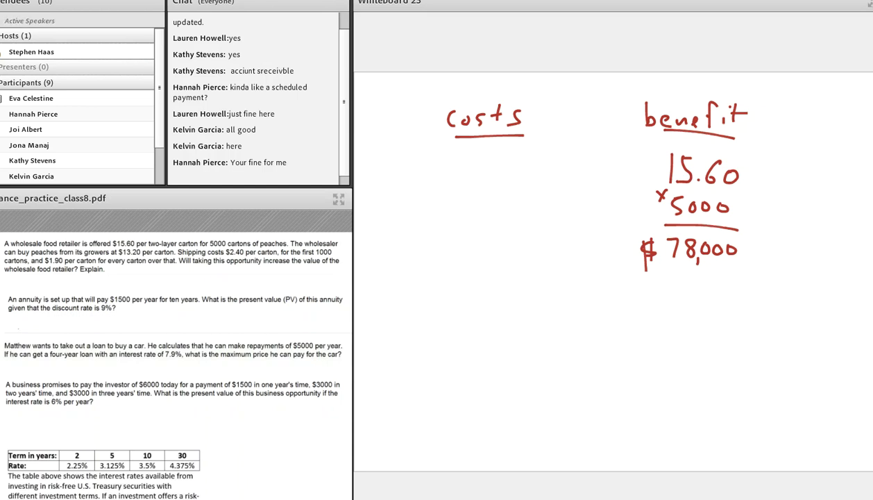
# - Calculate the "buy" amount under the costs heading as 13.20 x 5000 = 66000
pyautogui.moveTo(397, 164)
pyautogui.mouseDown()
pyautogui.moveTo(399, 177)
pyautogui.moveTo(426, 195)
pyautogui.mouseUp()
pyautogui.moveTo(479, 162)
pyautogui.mouseDown()
pyautogui.moveTo(478, 185)
pyautogui.moveTo(530, 188)
pyautogui.moveTo(536, 178)
pyautogui.mouseUp()
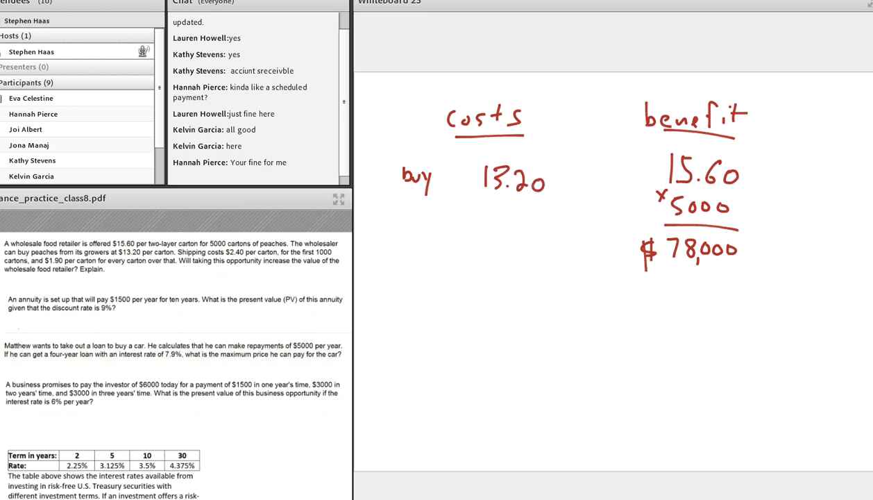
pyautogui.moveTo(459, 207); pyautogui.dragTo(468, 218)
pyautogui.moveTo(469, 206)
pyautogui.mouseDown()
pyautogui.moveTo(460, 218)
pyautogui.moveTo(497, 208)
pyautogui.moveTo(486, 226)
pyautogui.moveTo(525, 213)
pyautogui.mouseUp()
pyautogui.moveTo(464, 238); pyautogui.dragTo(529, 240)
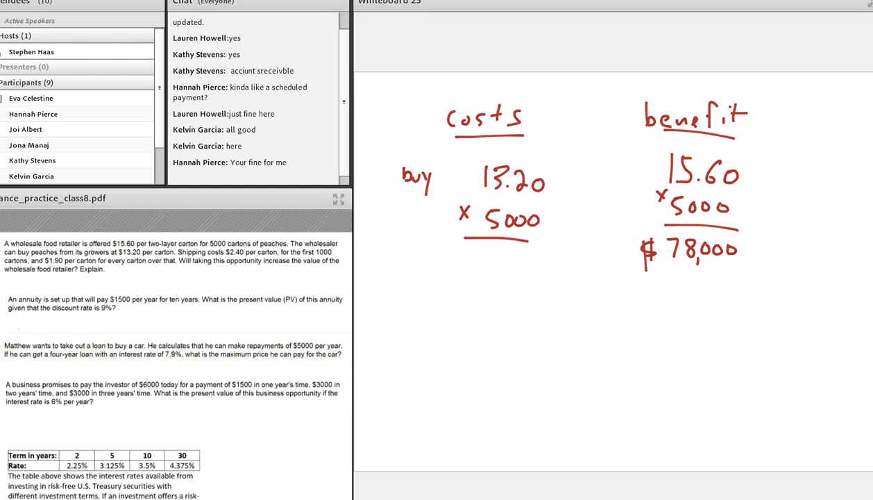
pyautogui.moveTo(520, 254); pyautogui.dragTo(438, 261)
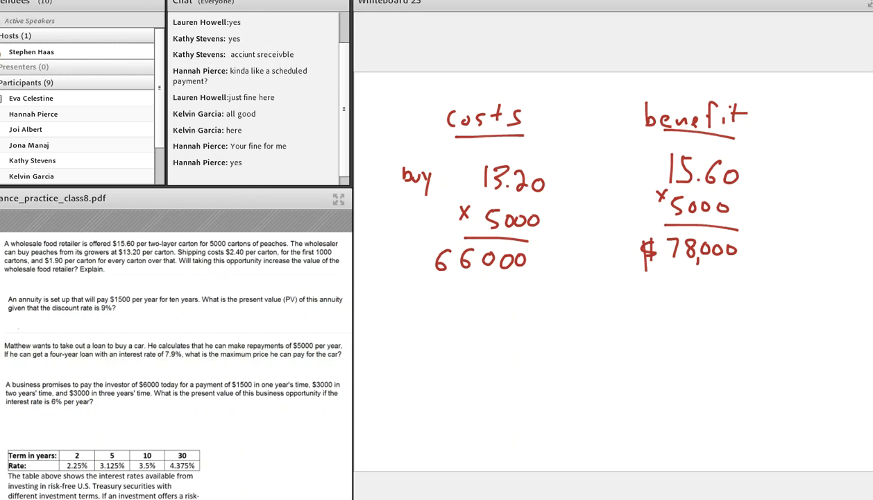
# - Cross out and rewrite 66000, adding 2400 and 7600 for a $76000 cost total and a net result of +$2,000
pyautogui.moveTo(424, 265); pyautogui.dragTo(525, 256)
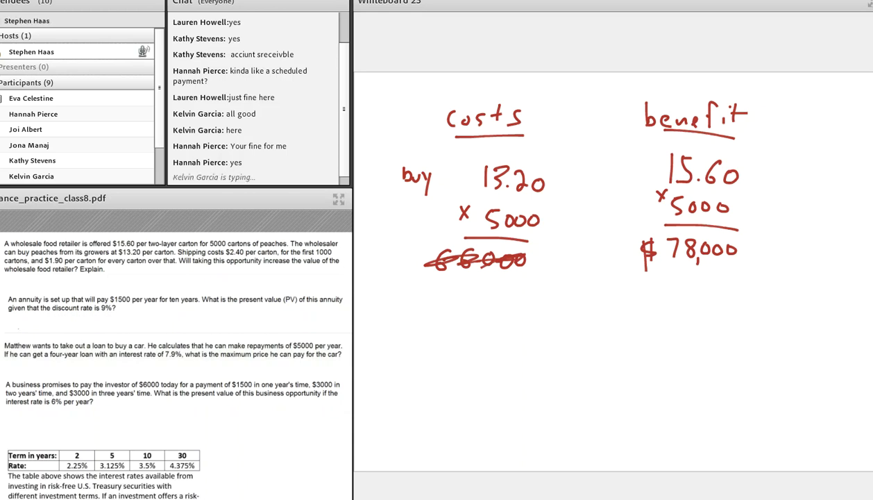
pyautogui.moveTo(460, 284)
pyautogui.mouseDown()
pyautogui.moveTo(449, 297)
pyautogui.moveTo(485, 291)
pyautogui.mouseUp()
pyautogui.moveTo(505, 286); pyautogui.dragTo(533, 290)
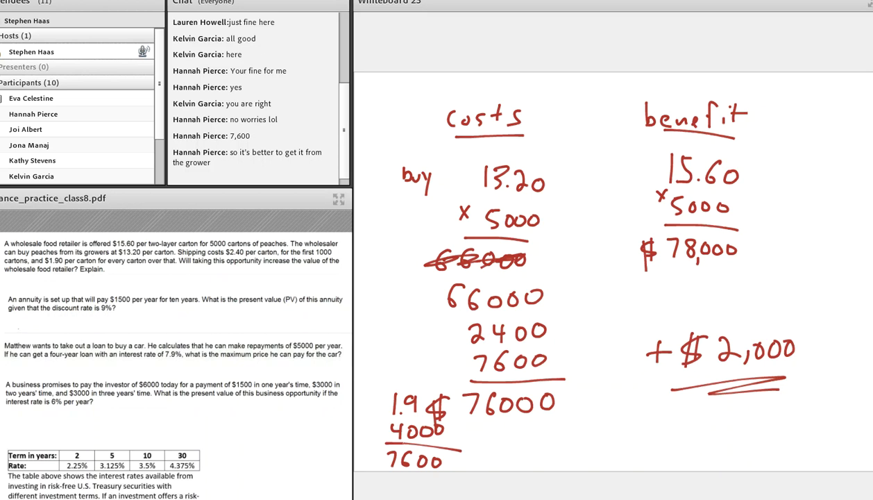
# - Switch to the shared Excel workbook for the annuity question and enter the label PV in cell B6
pyautogui.scroll(-2, 171, 358)
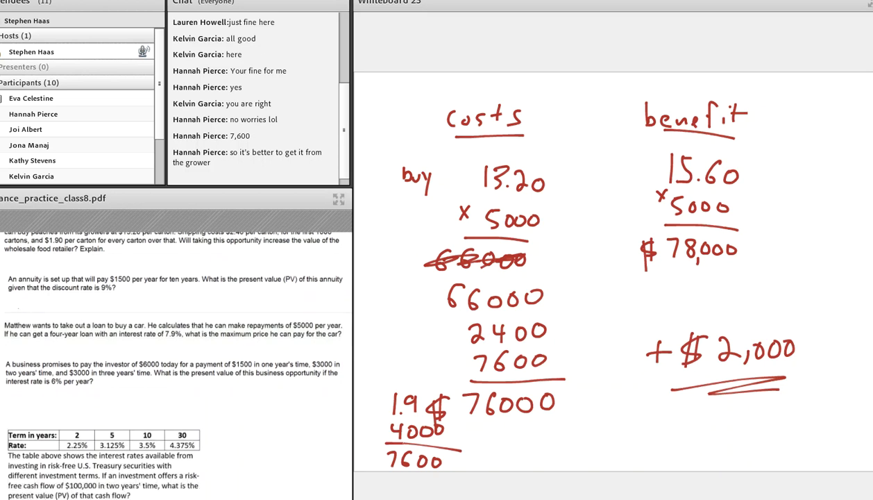
pyautogui.scroll(-1, 176, 347)
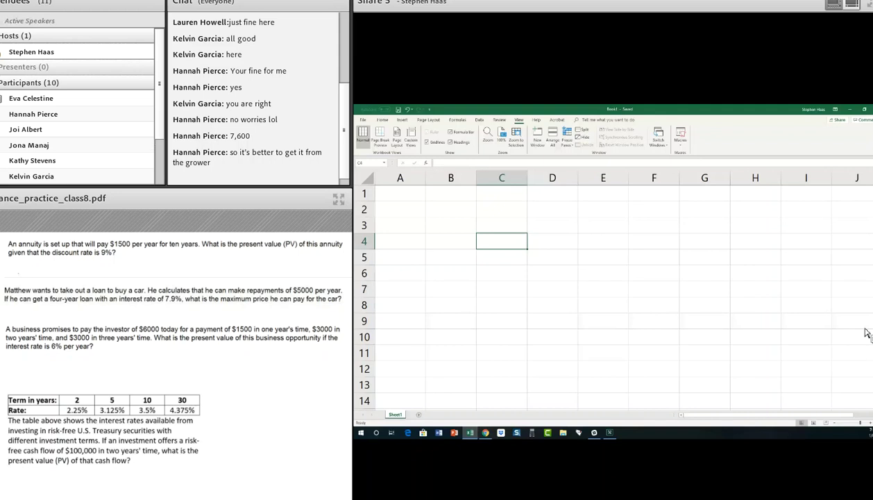
pyautogui.press('Up')
pyautogui.press('Down')
pyautogui.press('Down')
pyautogui.press('Down')
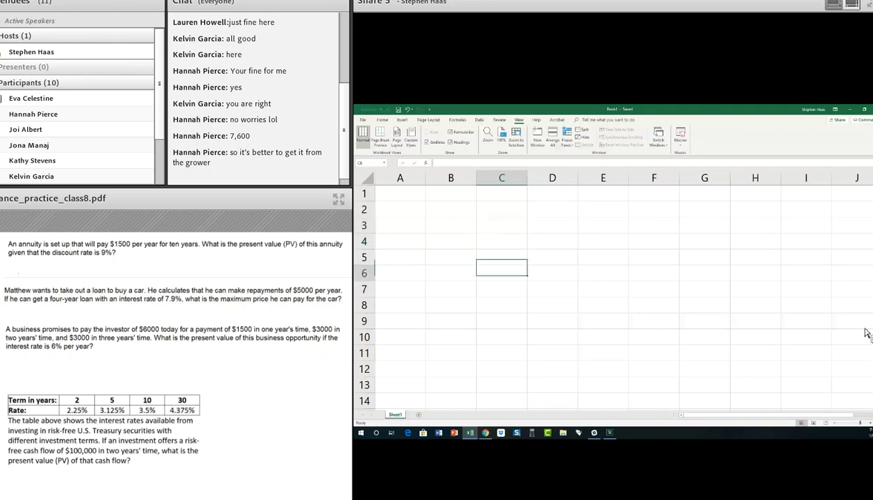
pyautogui.press('Left')
pyautogui.write('PV')
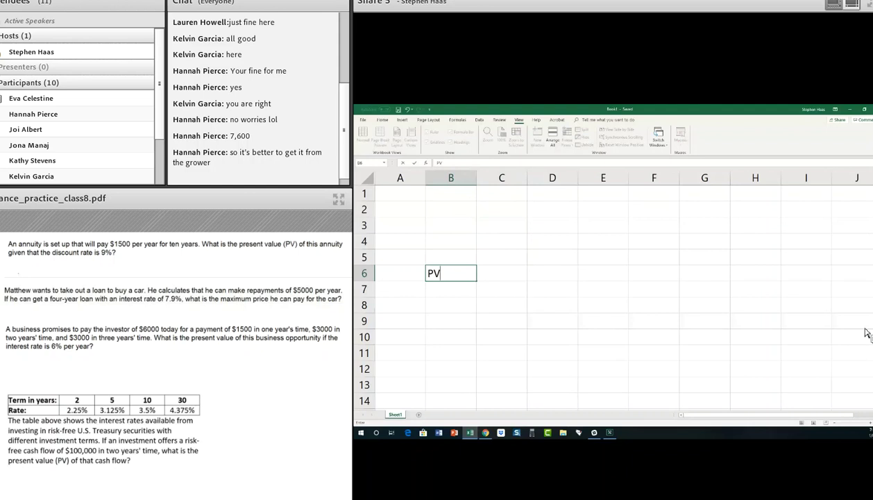
# - Enter the labels n, FV, rate and PMT in cells B2 through B5
pyautogui.press('Up')
pyautogui.press('Up')
pyautogui.press('Up')
pyautogui.press('Up')
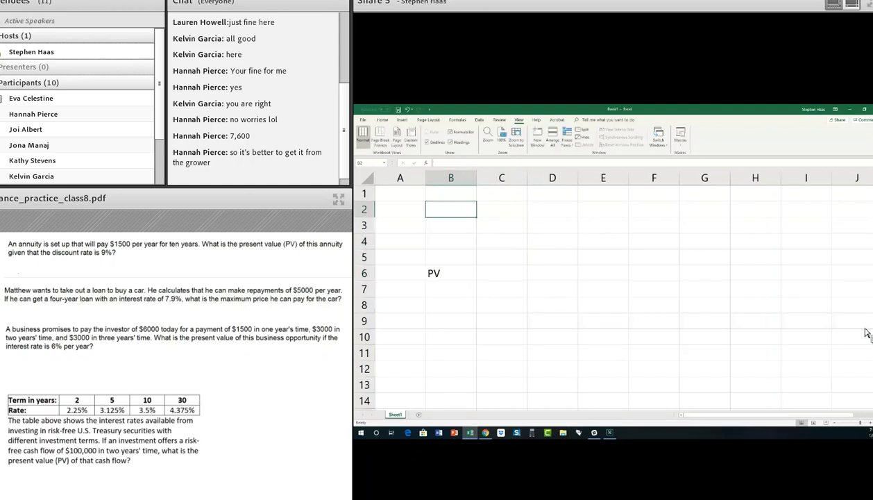
pyautogui.write('n')
pyautogui.press('Return')
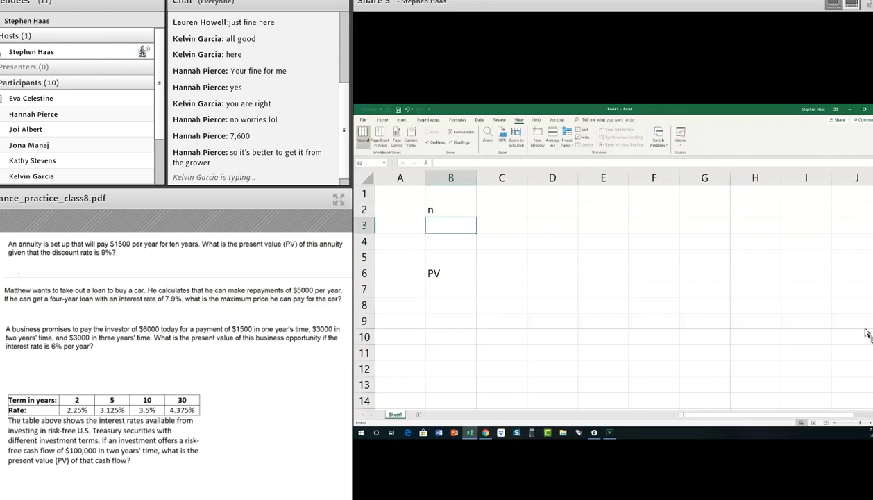
pyautogui.write('FV')
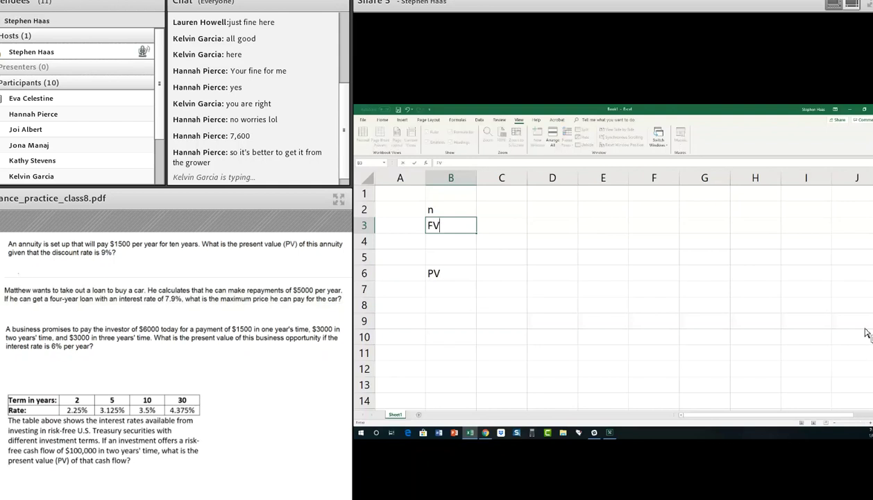
pyautogui.press('Return')
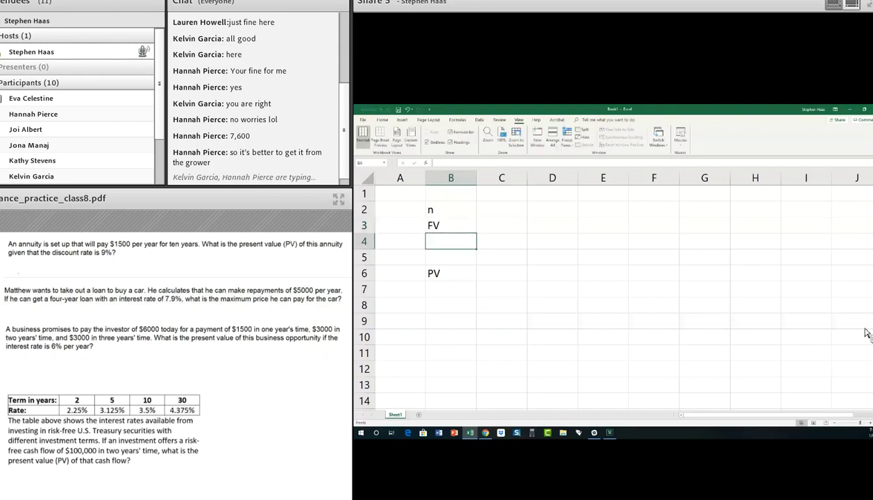
pyautogui.write('r')
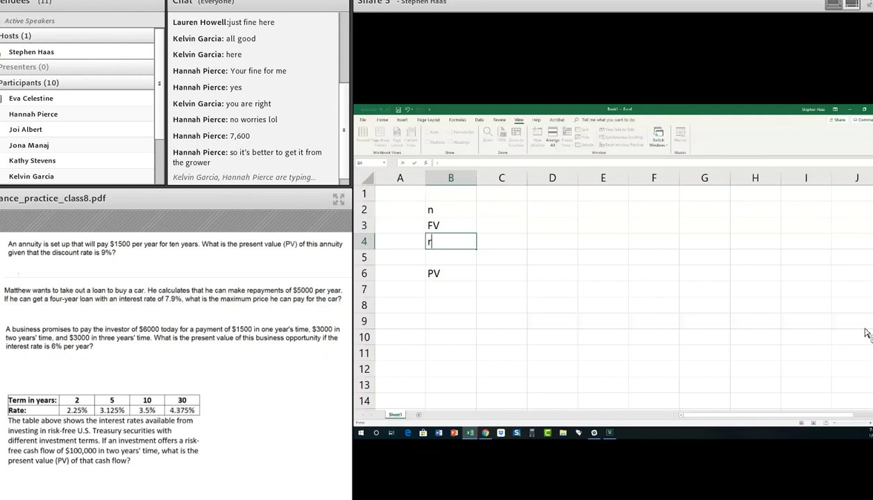
pyautogui.write('ate')
pyautogui.press('Return')
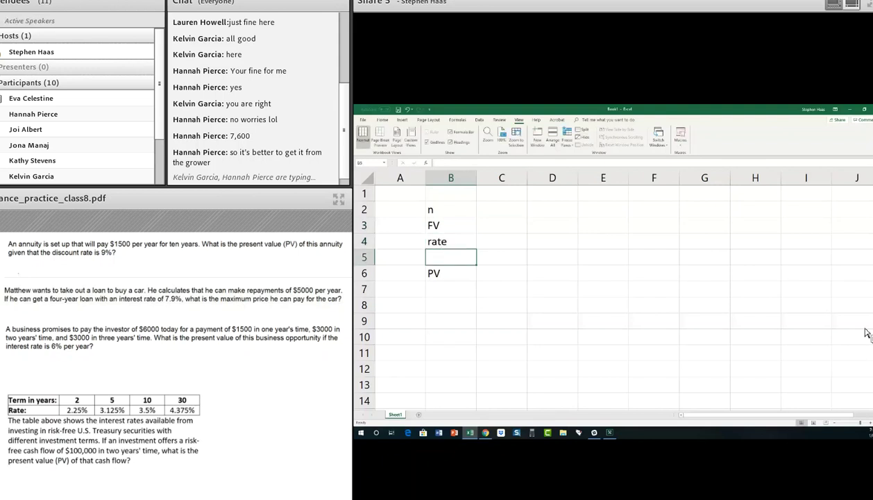
pyautogui.write('PMT')
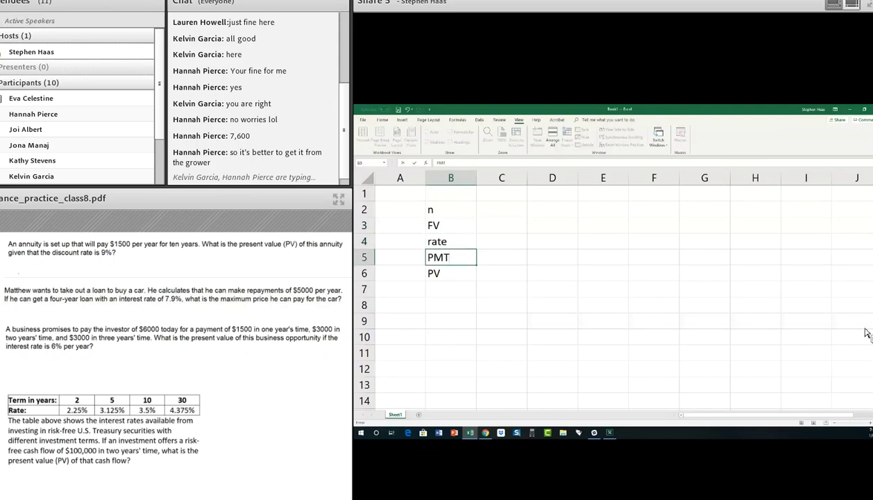
pyautogui.press('Tab')
pyautogui.press('Down')
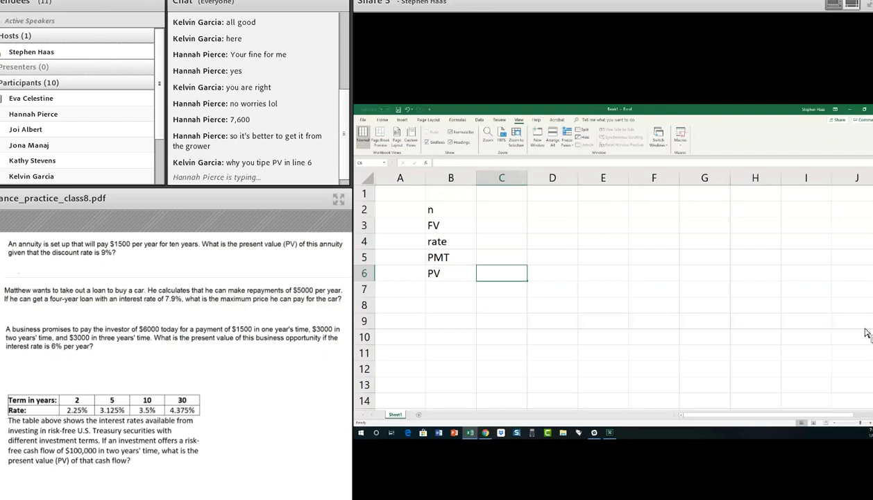
pyautogui.press('Left')
pyautogui.press('Left')
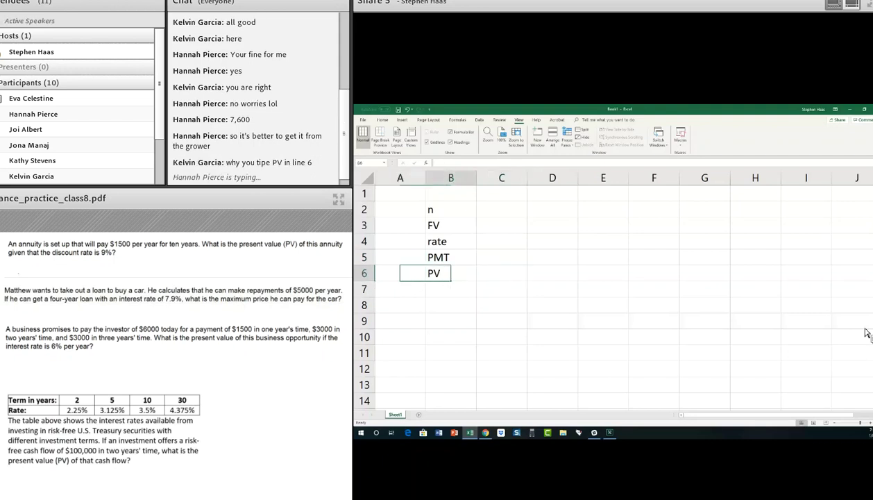
pyautogui.press('Right')
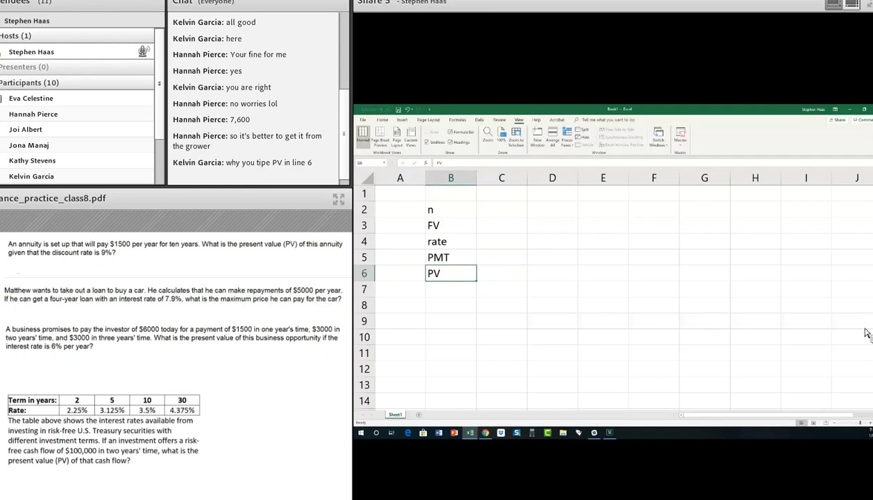
pyautogui.press('Up')
pyautogui.press('Up')
pyautogui.press('Up')
pyautogui.press('Up')
pyautogui.press('Right')
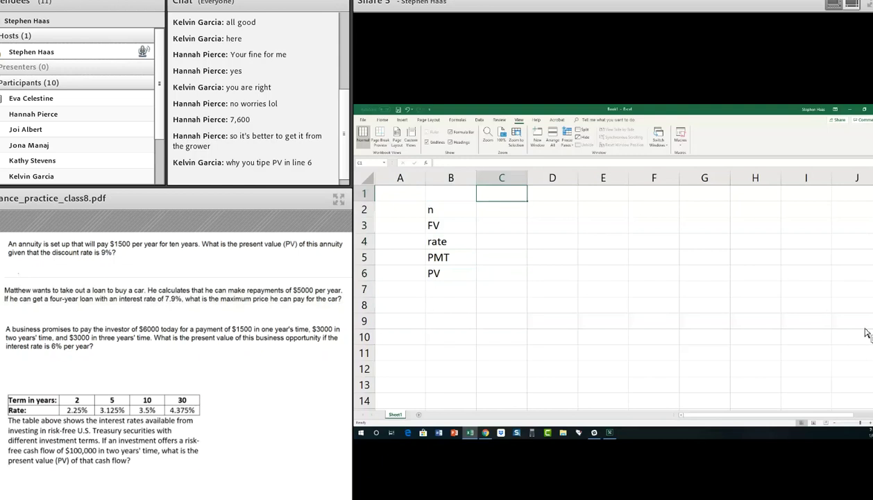
pyautogui.press('Down')
pyautogui.press('Down')
pyautogui.press('Down')
pyautogui.press('Down')
pyautogui.press('Left')
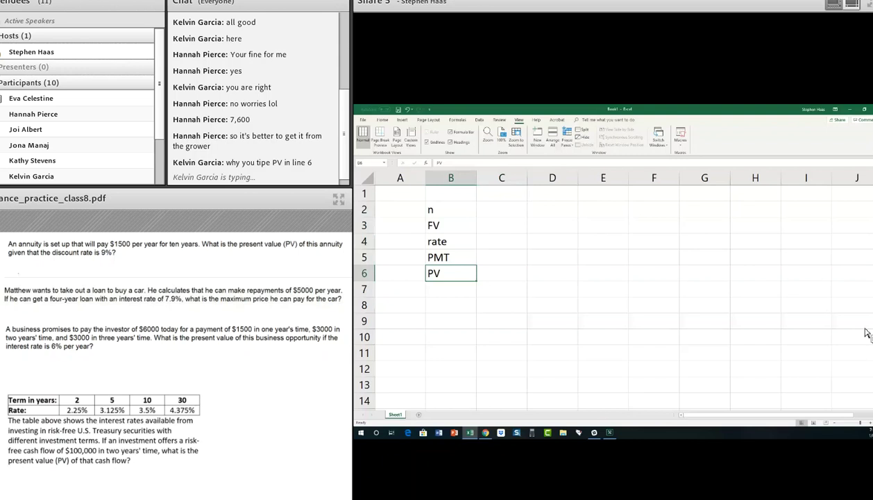
# - Enter the formula =pv(C4,C2,C5,C3,0) in cell C6, next to the PV label
pyautogui.press('Right')
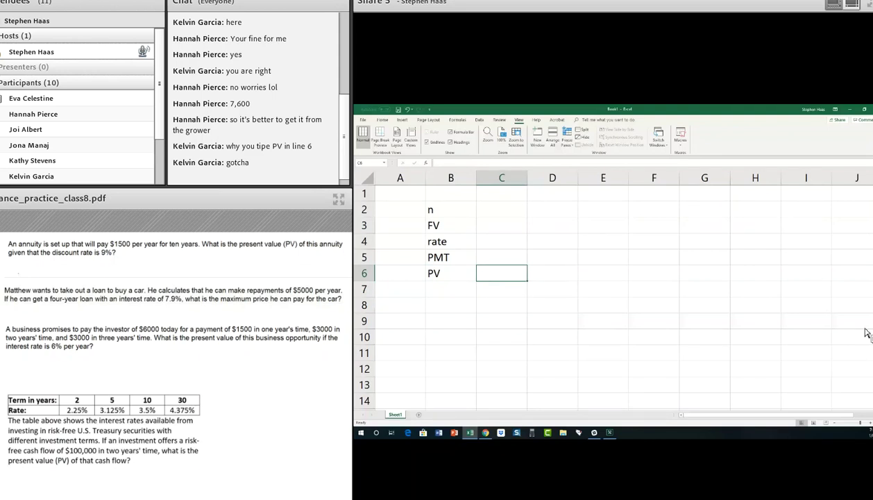
pyautogui.write('=')
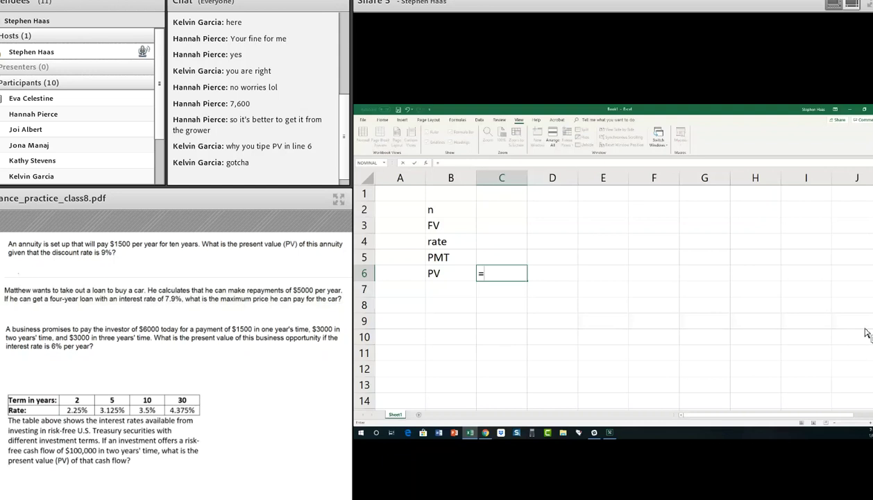
pyautogui.write('pn')
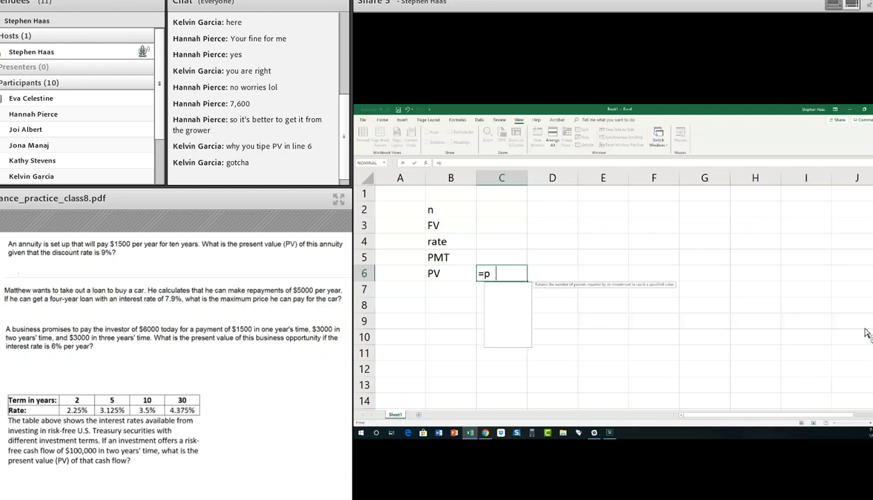
pyautogui.press('BackSpace')
pyautogui.write('v(')
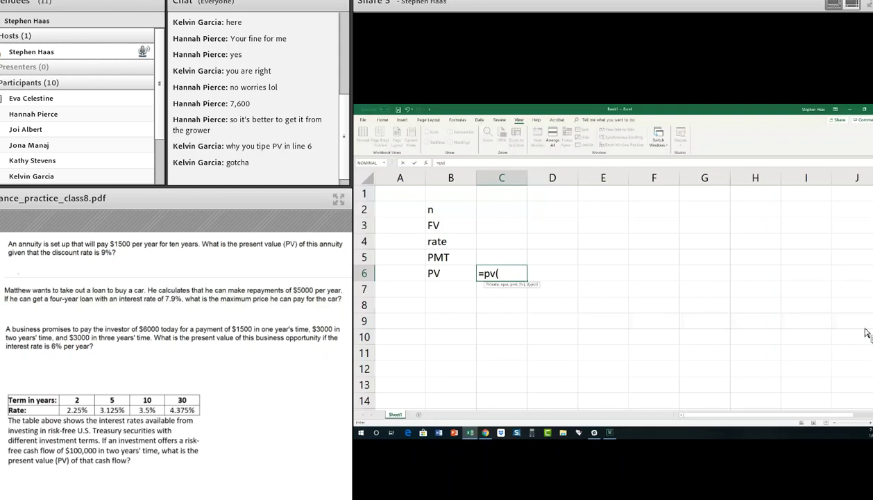
pyautogui.press('Up')
pyautogui.press('Up')
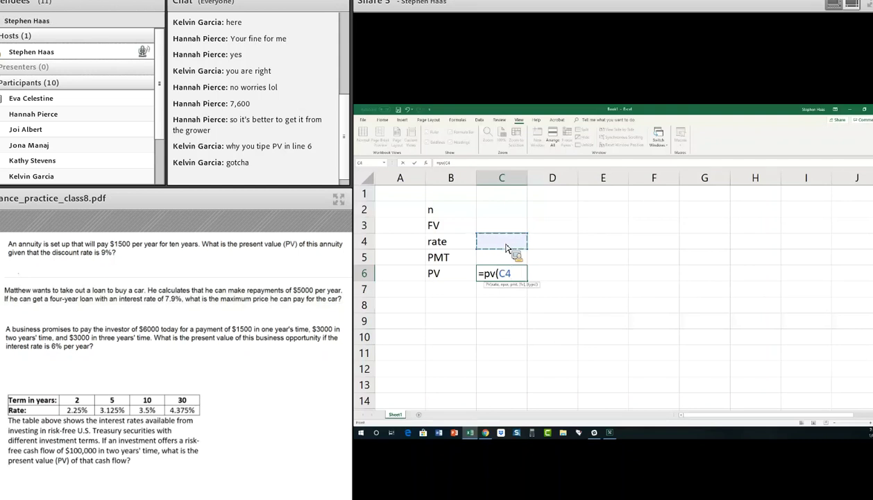
pyautogui.write(',')
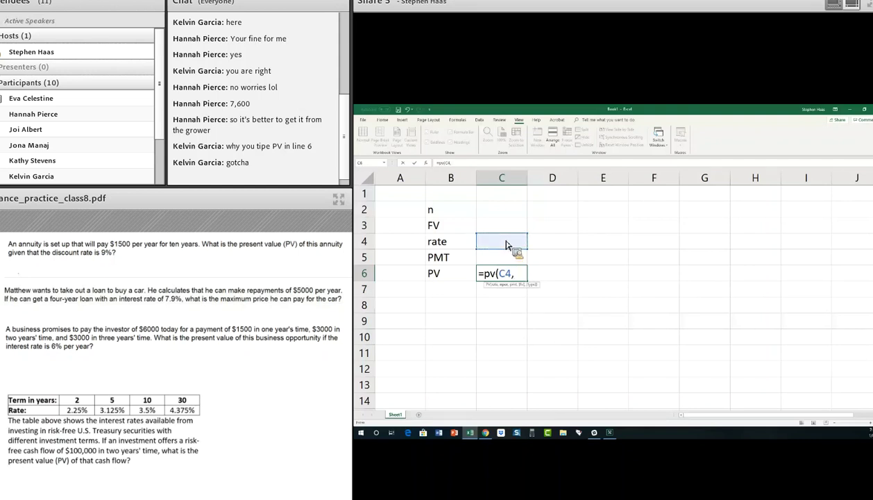
pyautogui.press('Up')
pyautogui.press('Up')
pyautogui.press('Up')
pyautogui.press('Up')
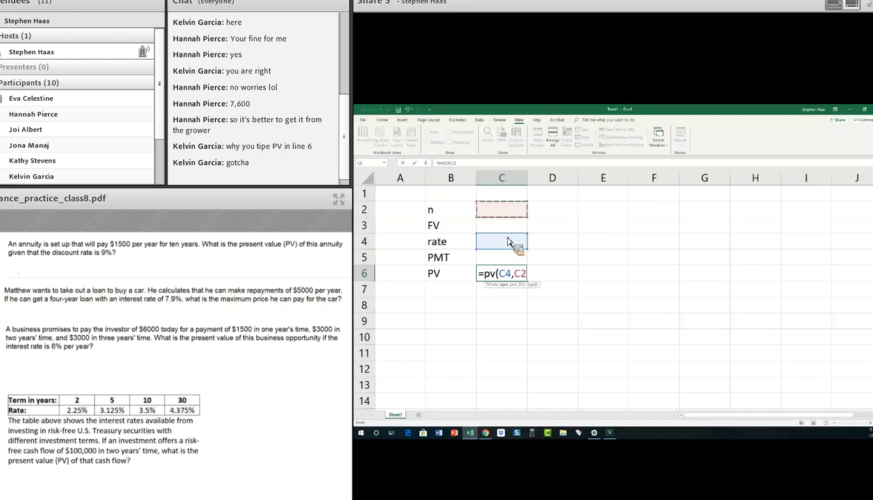
pyautogui.write(',')
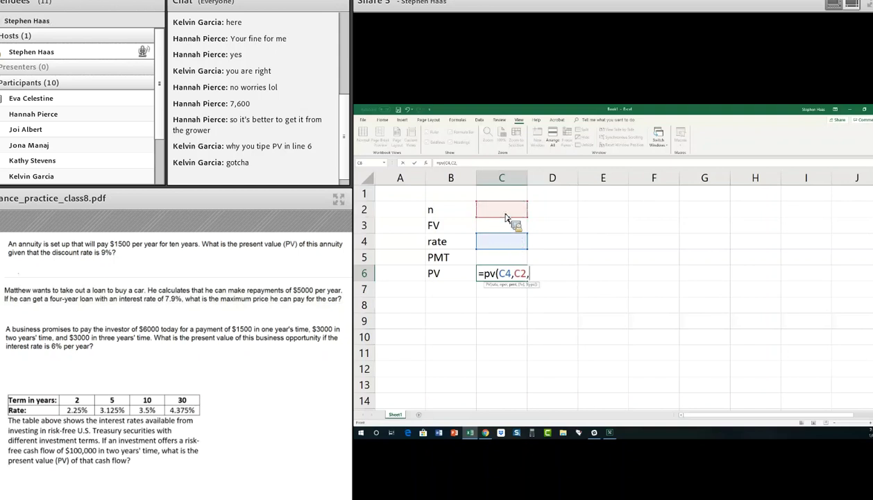
pyautogui.press('Up')
pyautogui.write(',')
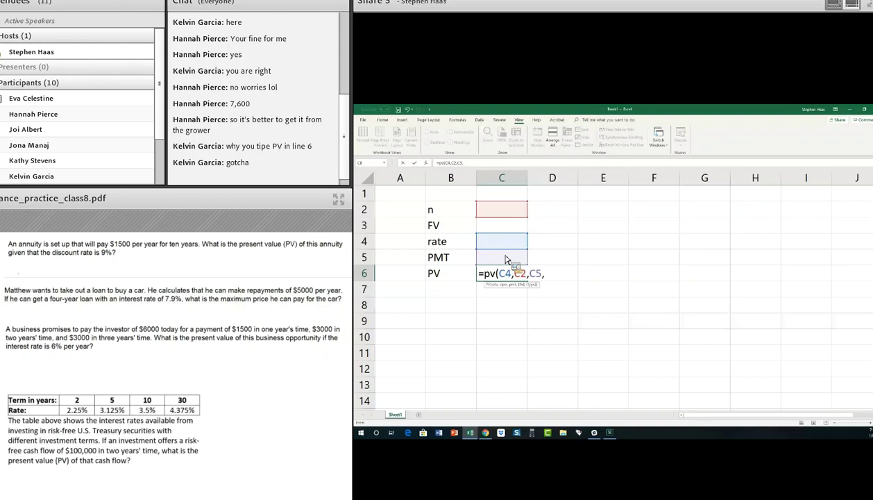
pyautogui.press('Up')
pyautogui.press('Up')
pyautogui.press('Up')
pyautogui.write(',0')
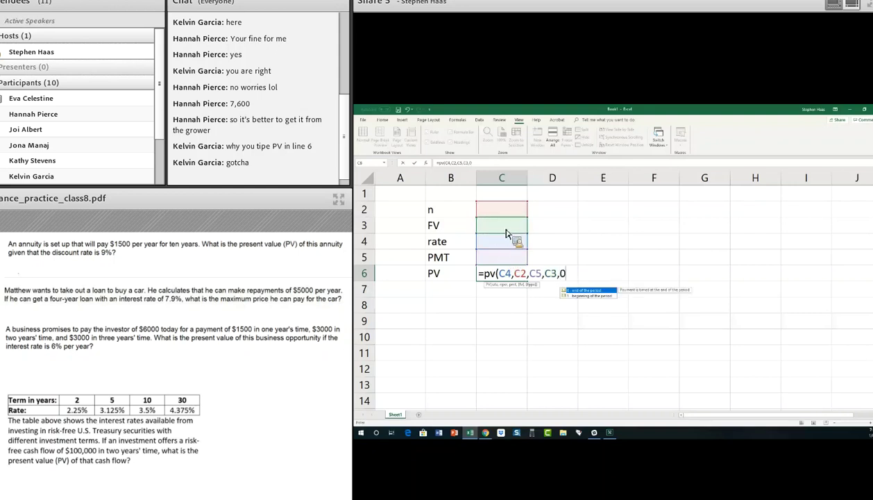
pyautogui.write(')')
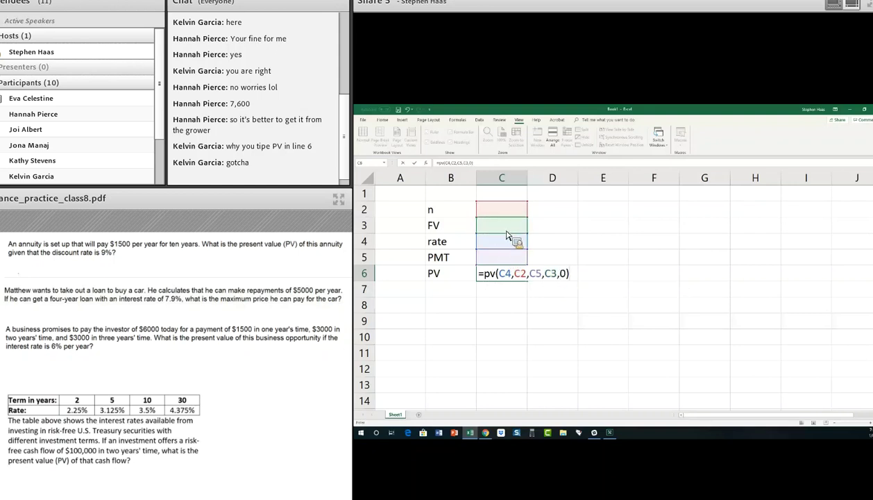
pyautogui.press('Tab')
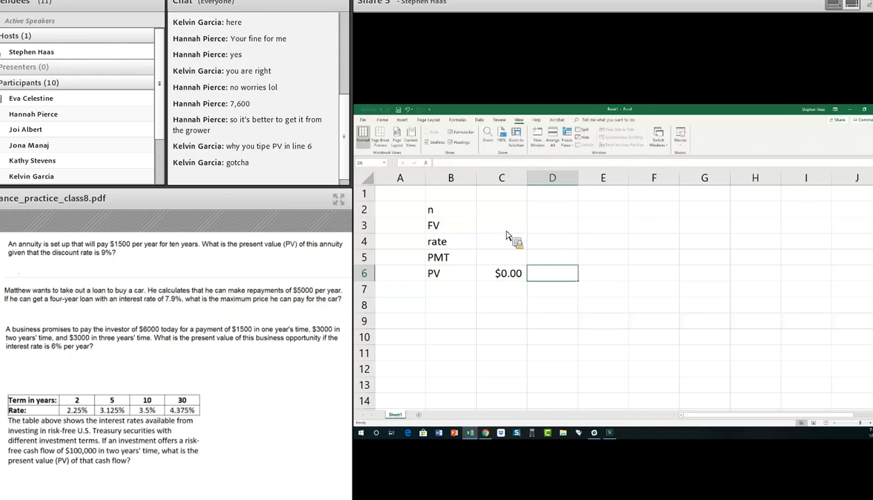
pyautogui.press('Home')
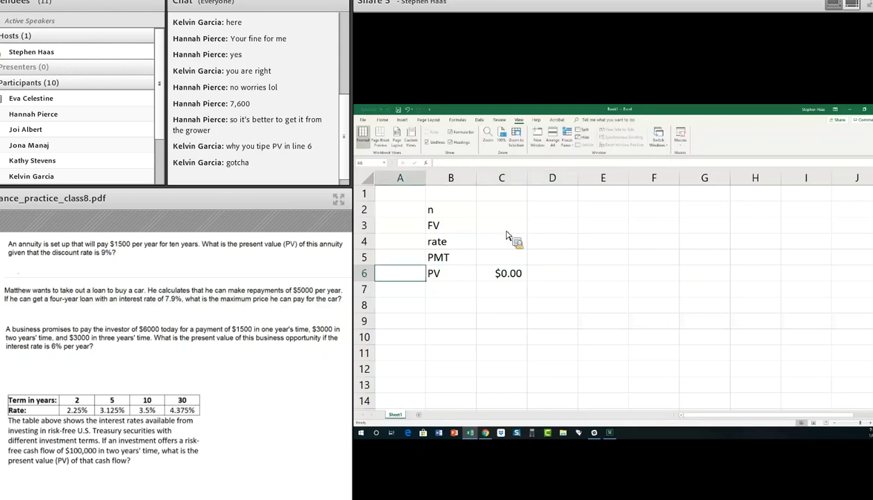
pyautogui.press('Right')
pyautogui.press('Up')
pyautogui.press('Up')
pyautogui.press('Up')
pyautogui.press('Up')
pyautogui.press('Right')
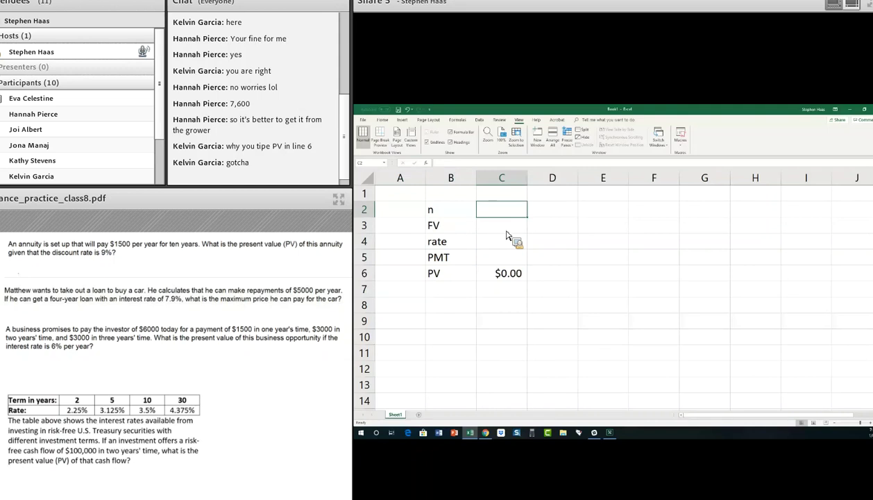
pyautogui.press('Right')
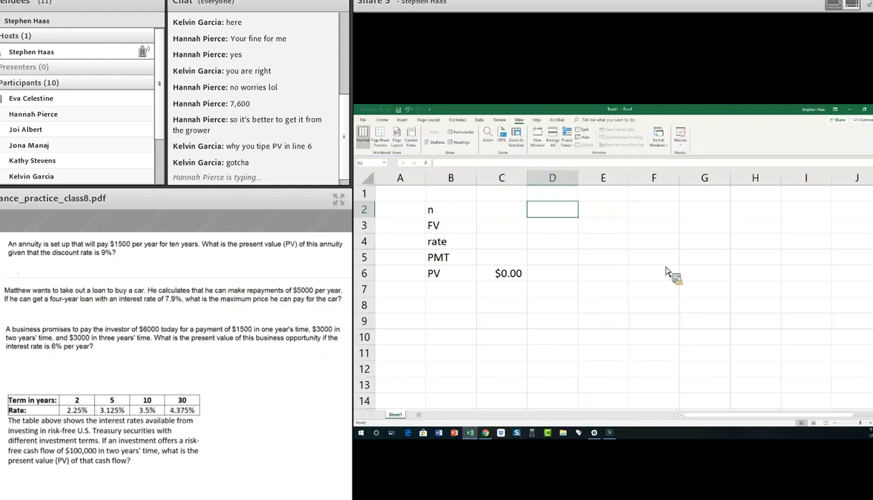
# - Enter the annuity's yearly payment of 1500 next to PMT in cell C5
pyautogui.press('Down')
pyautogui.press('Down')
pyautogui.press('Down')
pyautogui.press('Down')
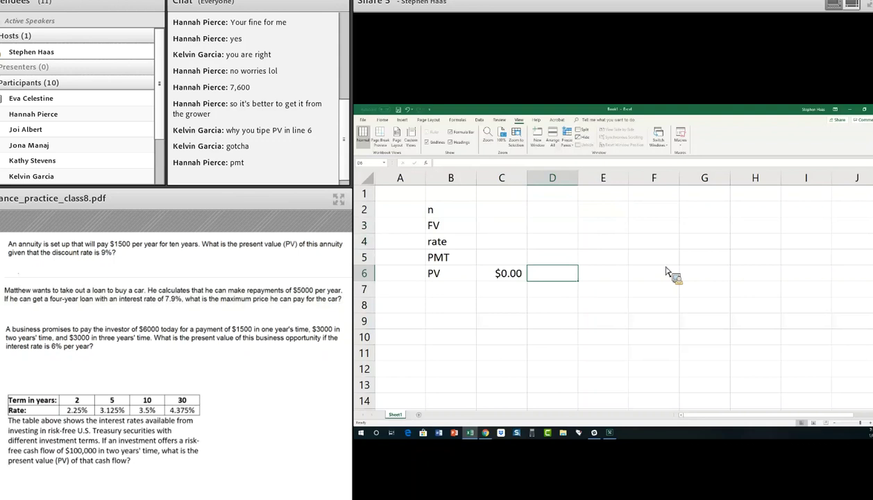
pyautogui.press('Up')
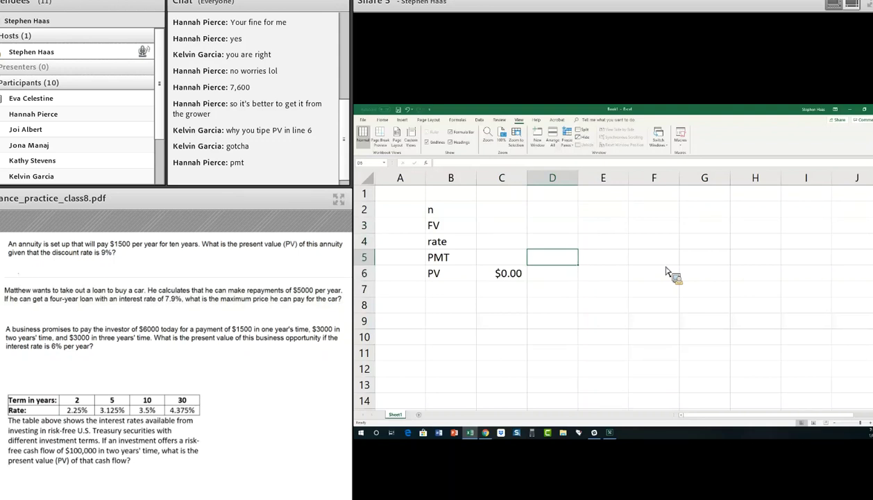
pyautogui.press('Left')
pyautogui.write('1500')
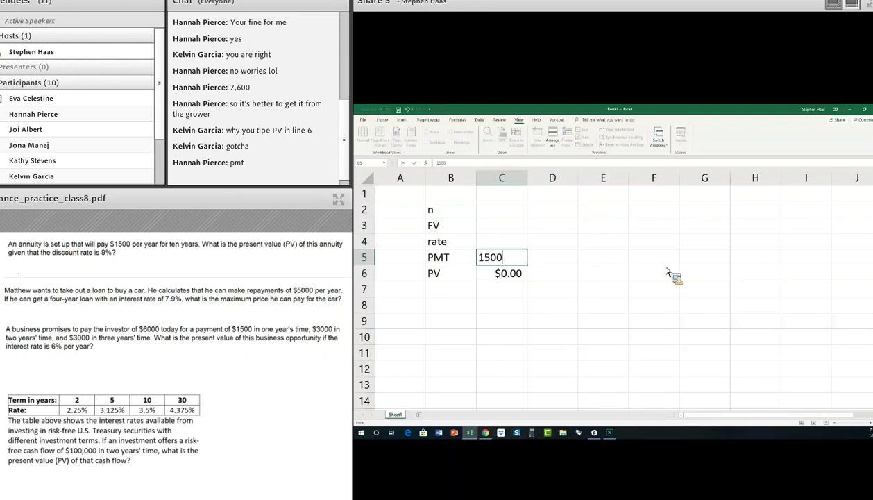
pyautogui.press('Tab')
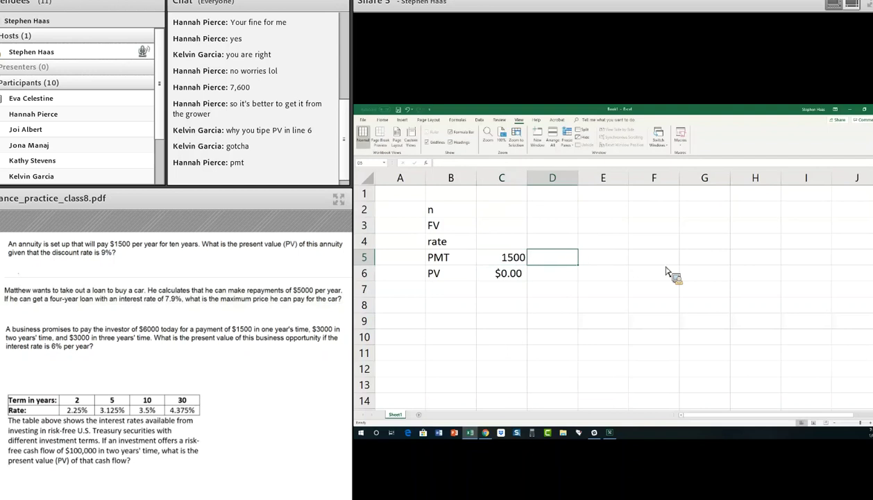
# - Fill in FV as 0 in cell C3 and n as 10 in cell C2
pyautogui.press('Up')
pyautogui.press('Up')
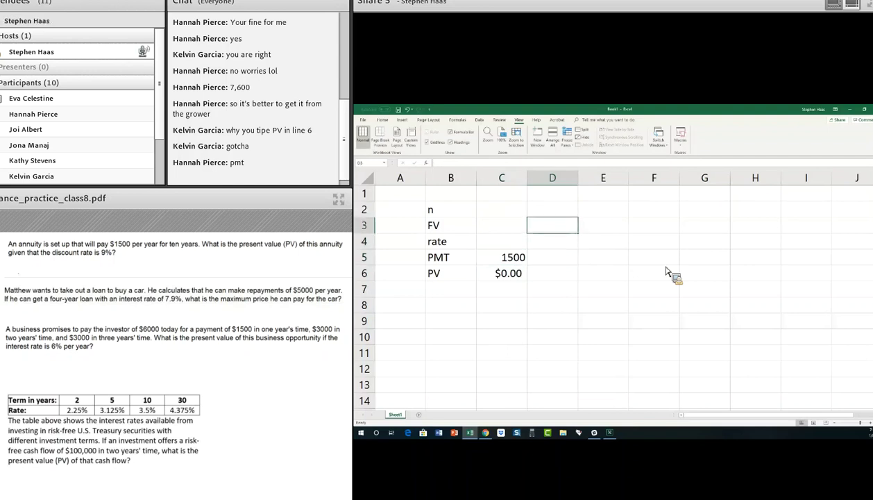
pyautogui.press('Left')
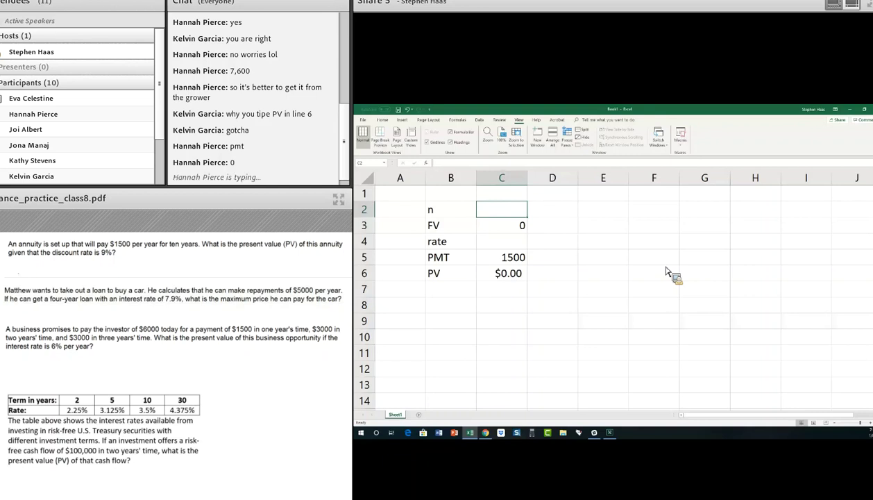
pyautogui.write('10')
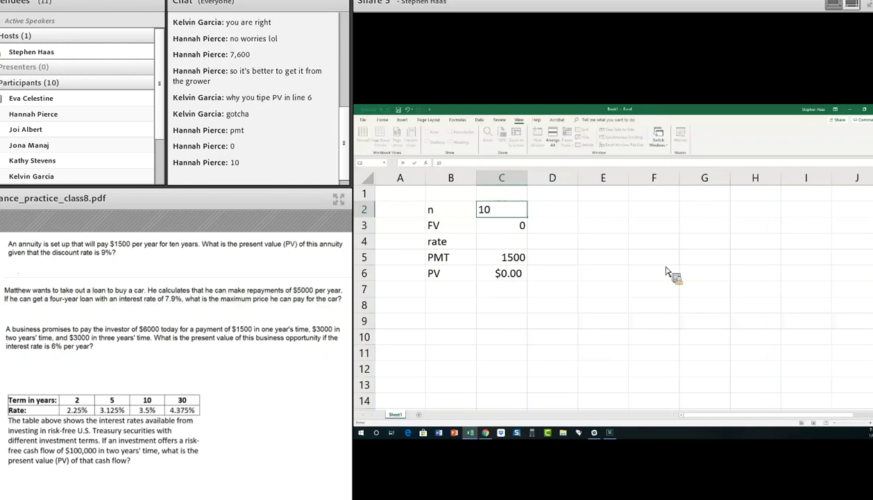
pyautogui.press('Return')
pyautogui.press('Return')
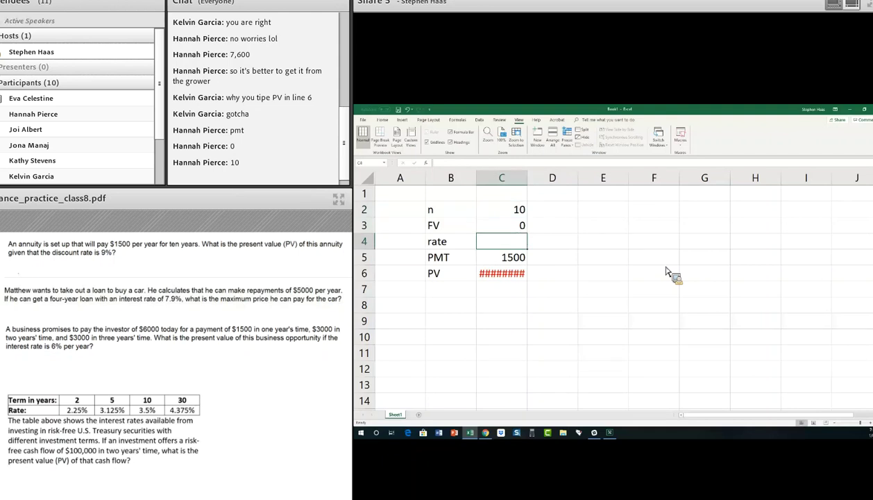
# - Autofit the width of column C and enter the discount rate .09 in cell C4
pyautogui.doubleClick(529, 177)
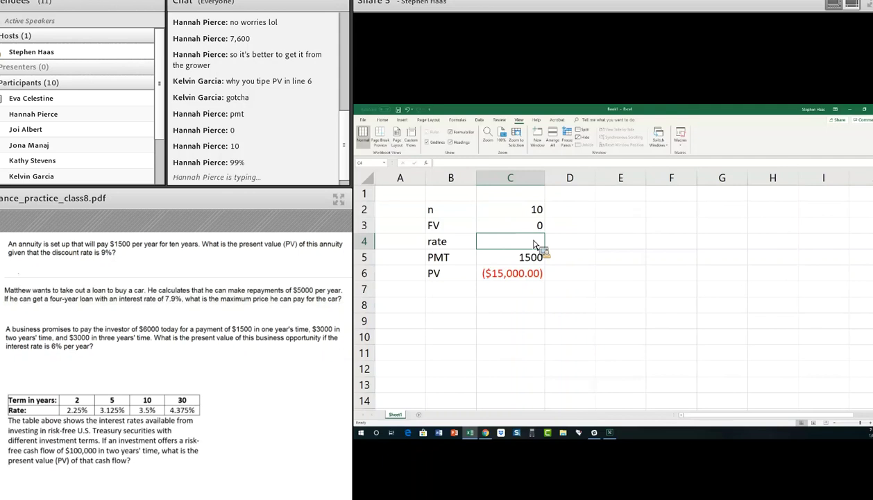
pyautogui.write('.09')
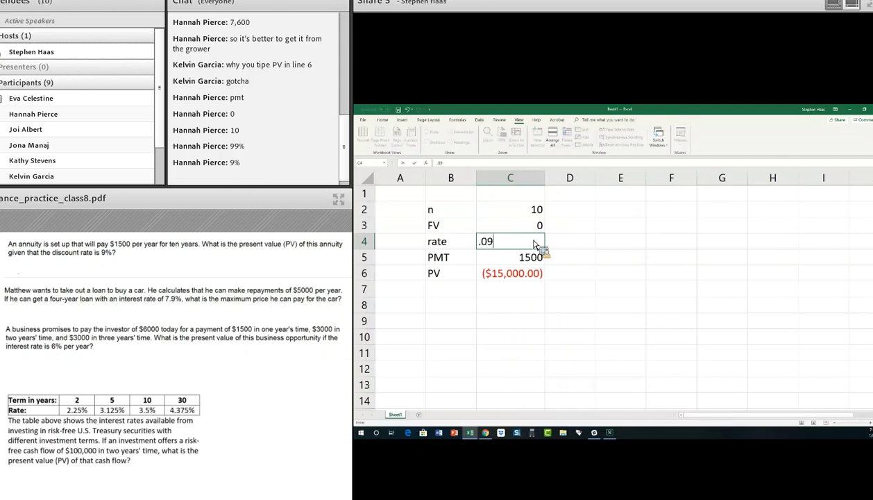
pyautogui.press('Tab')
pyautogui.press('Down')
pyautogui.press('Down')
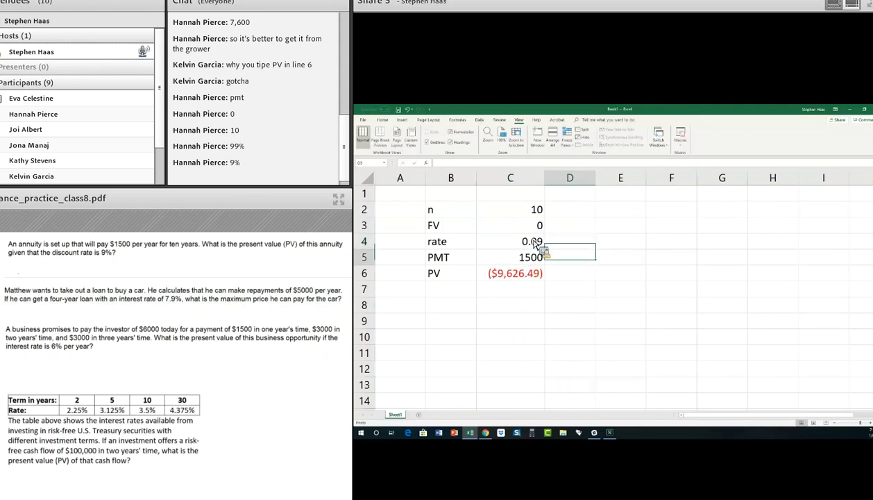
pyautogui.press('Left')
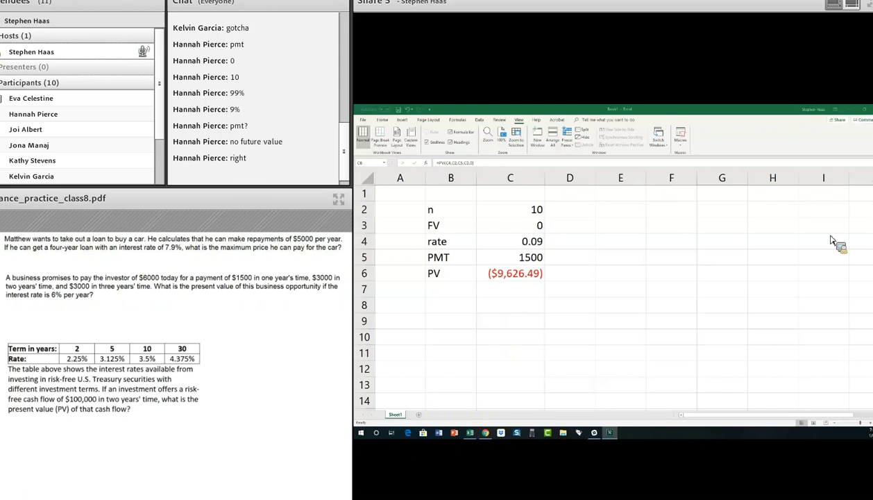
# - Clear the annuity inputs in C2:C5, keeping the PV formula for the car loan question
pyautogui.moveTo(510, 209); pyautogui.dragTo(510, 257)
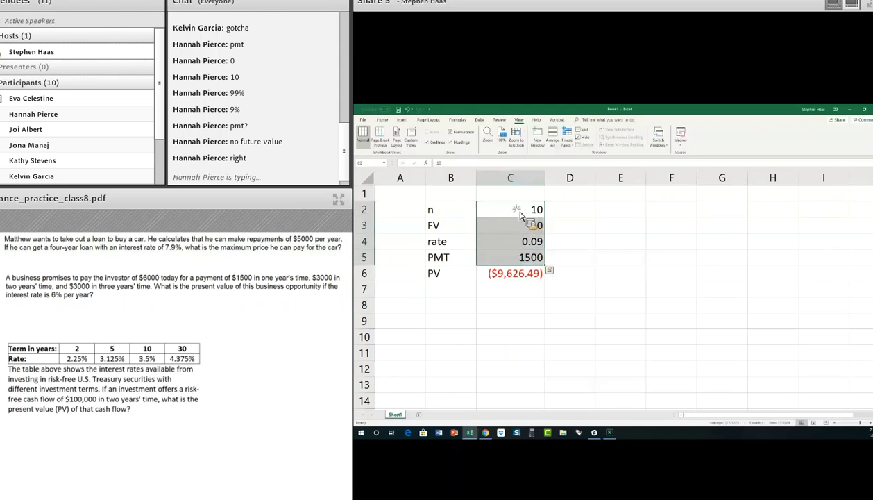
pyautogui.press('Delete')
pyautogui.press('Right')
pyautogui.press('Left')
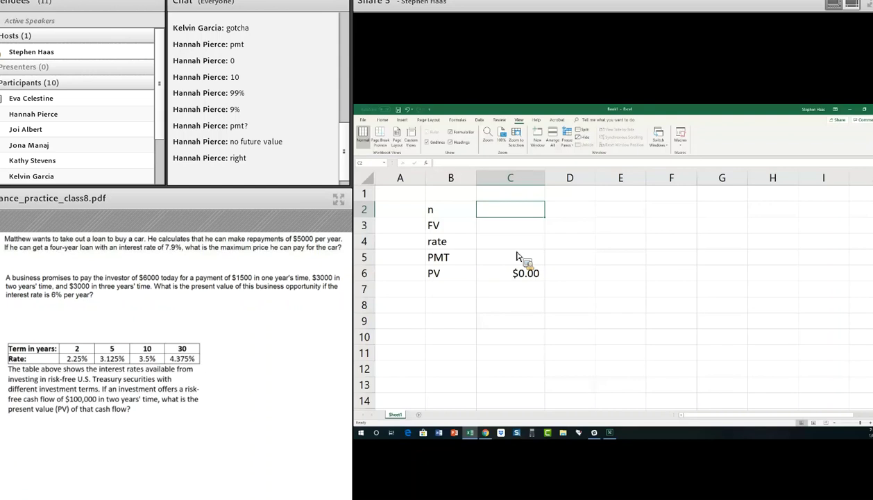
# - Enter 4 for n in cell C2 and 0 for FV in cell C3
pyautogui.write('4')
pyautogui.press('Return')
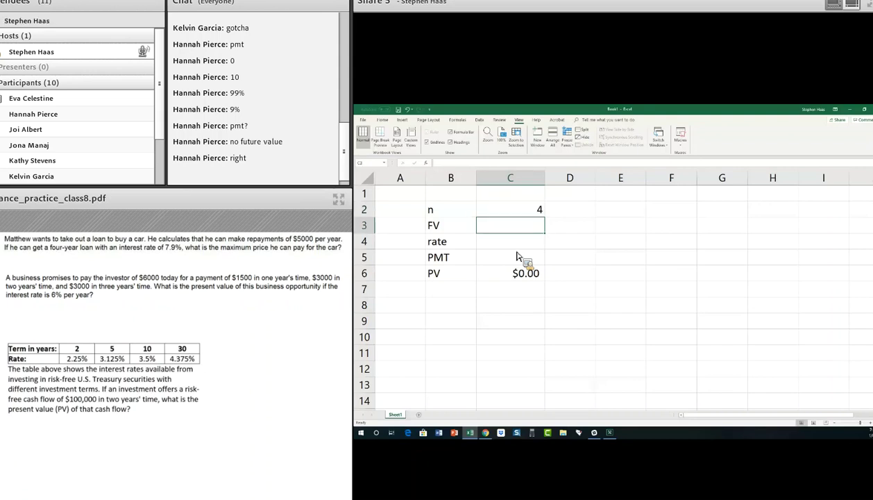
pyautogui.write('0')
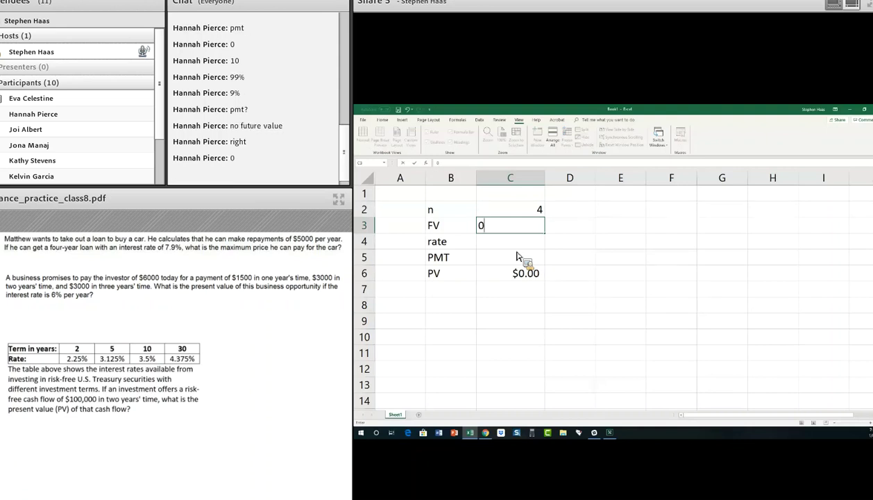
pyautogui.press('Return')
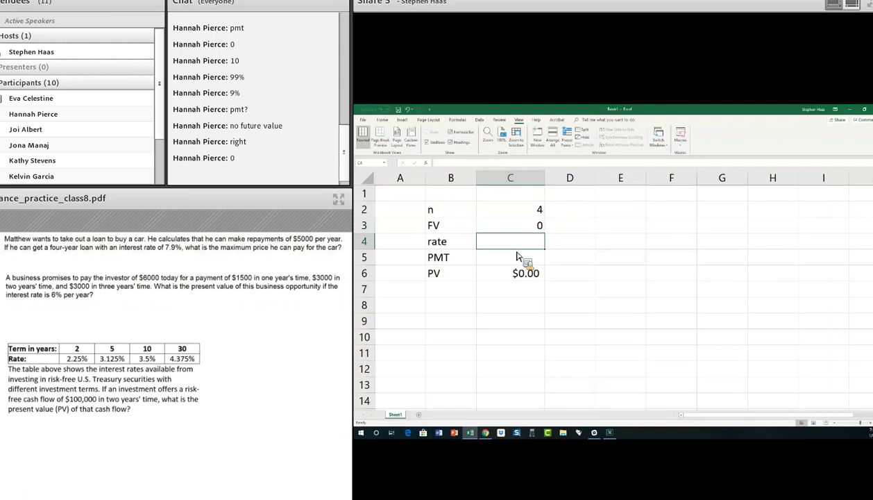
# - Enter the car loan's interest rate as 7.90% in cell C4
pyautogui.click(383, 120)
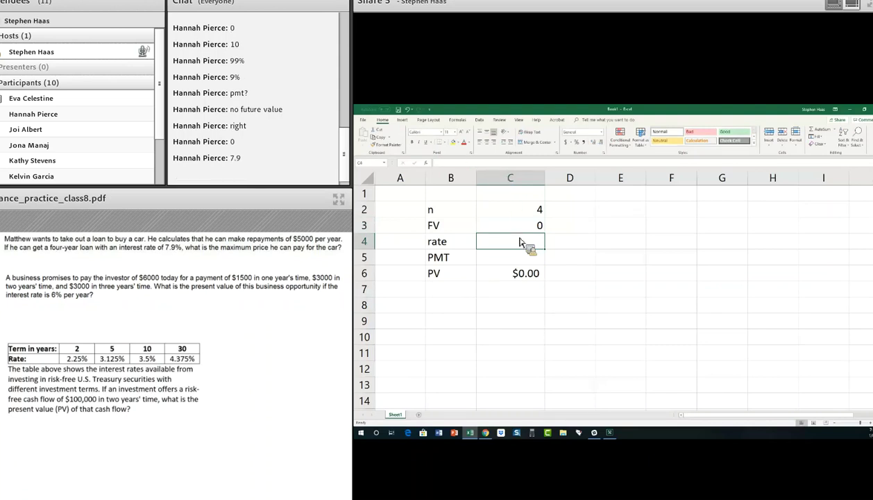
pyautogui.write('7.9')
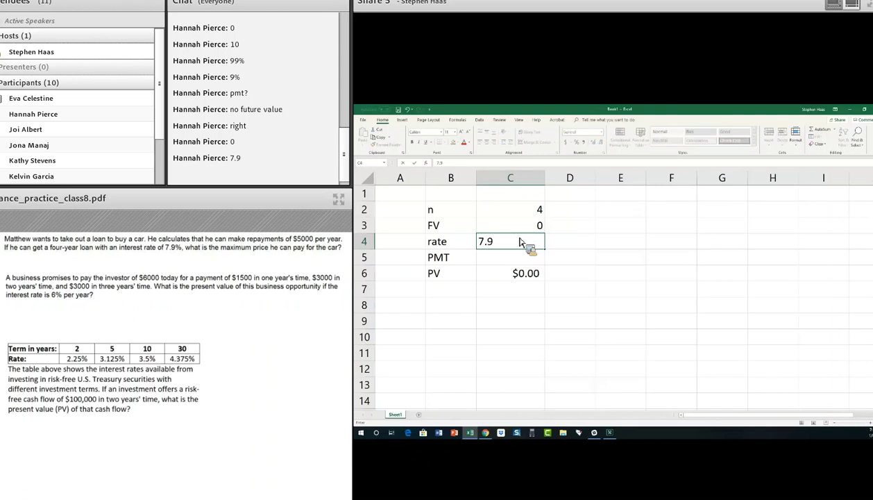
pyautogui.write('0%')
pyautogui.press('Tab')
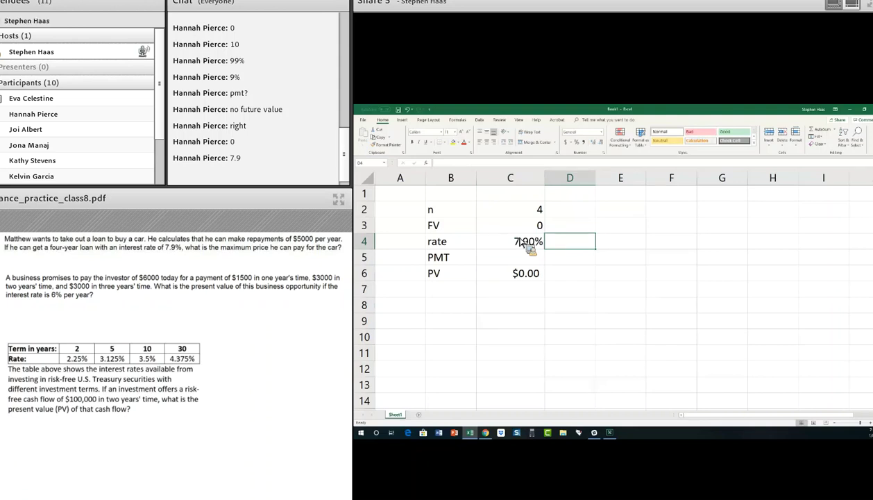
# - Enter 5000 as the car loan's yearly PMT in cell C5
pyautogui.press('Return')
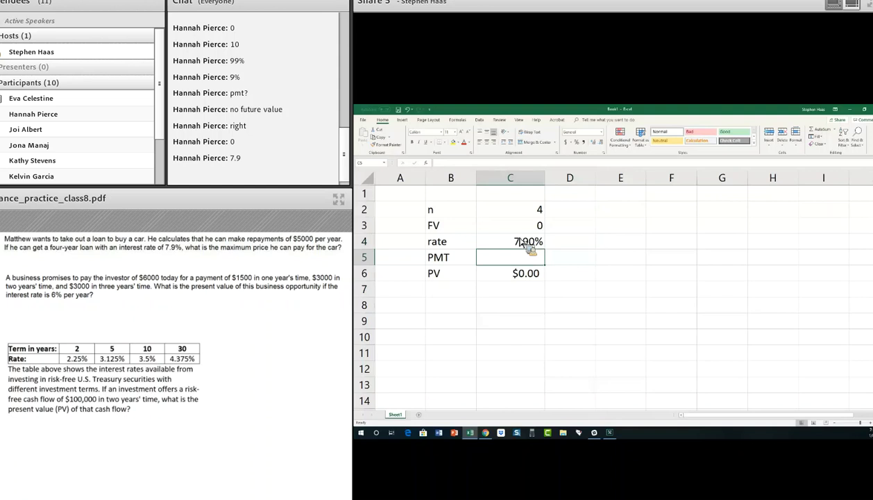
pyautogui.write('5000')
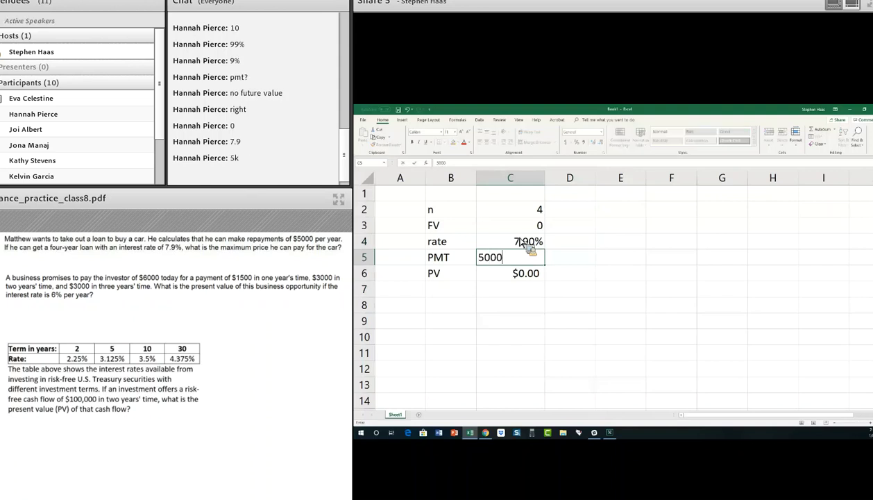
pyautogui.press('Return')
pyautogui.press('Tab')
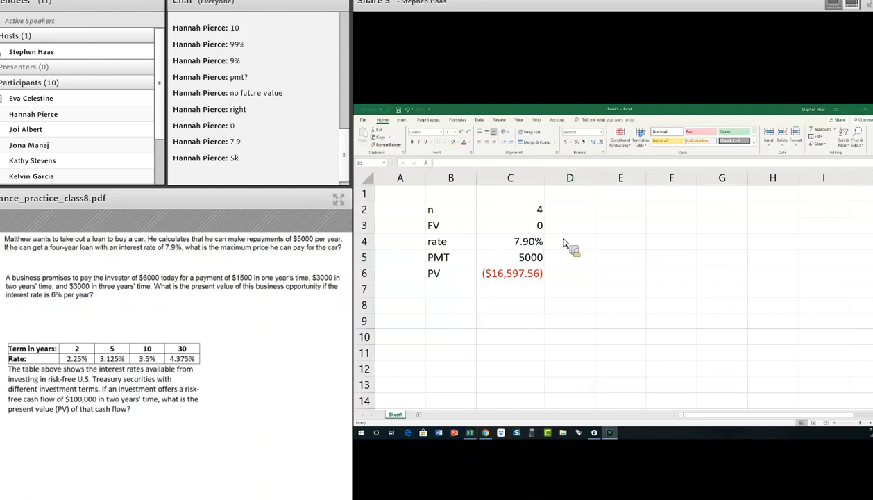
# - Copy the values and PV formula in C2:C6 into columns D and E for the three-cash-flow business question
pyautogui.scroll(-1, 174, 347)
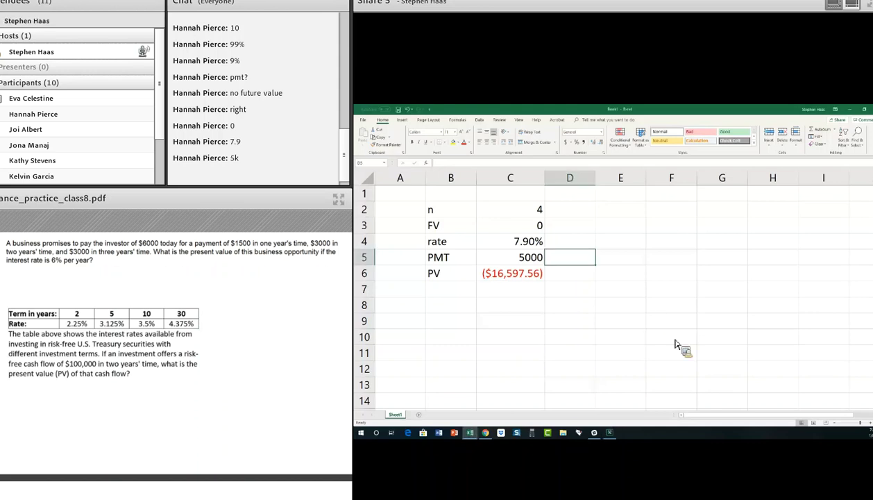
pyautogui.click(515, 281)
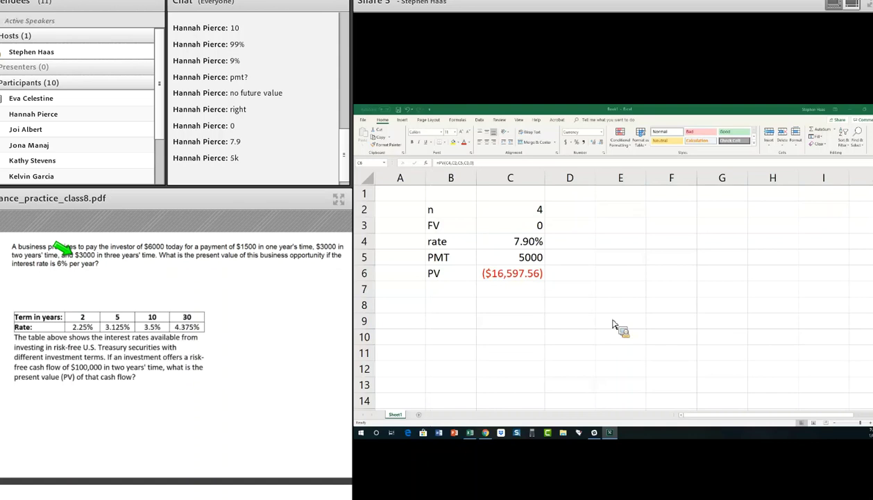
pyautogui.moveTo(514, 209); pyautogui.dragTo(529, 258)
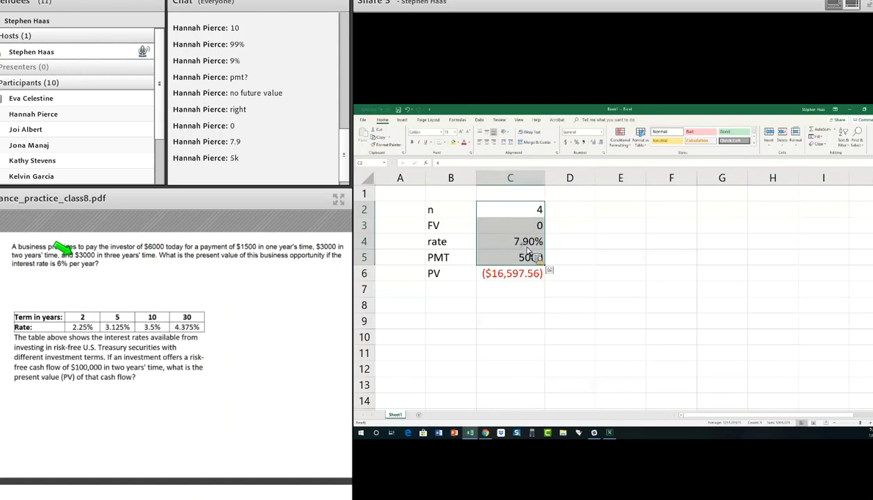
pyautogui.moveTo(513, 209); pyautogui.dragTo(545, 277)
pyautogui.hotkey('ctrl', 'c')
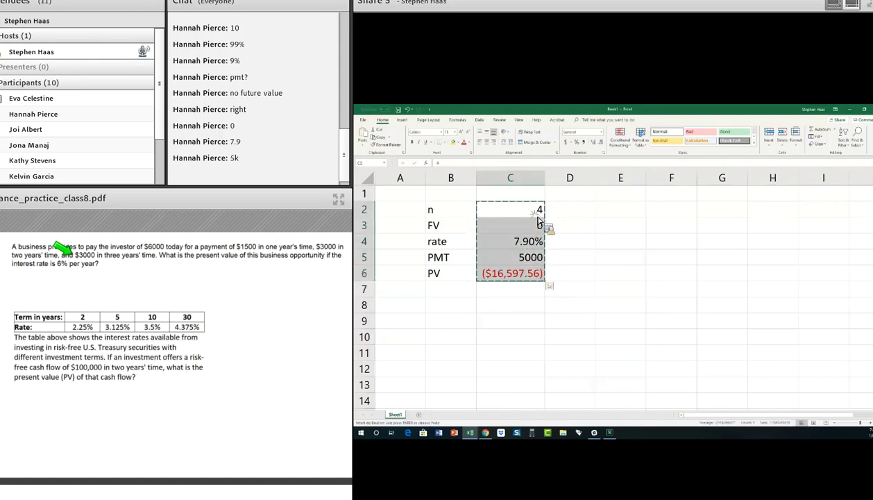
pyautogui.press('Right')
pyautogui.hotkey('ctrl', 'v')
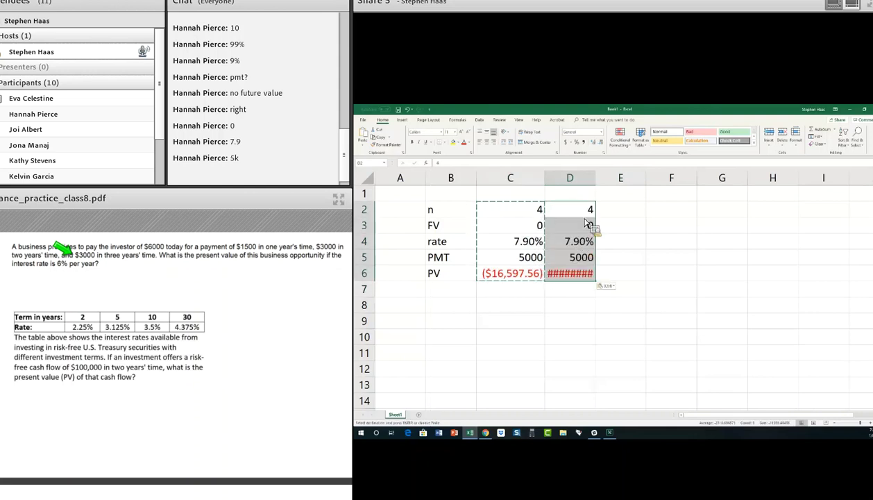
pyautogui.press('Right')
pyautogui.hotkey('ctrl', 'v')
# - Enter the heading CF year 1 in cell C1 and copy it to D1 and E1
pyautogui.press('Up')
pyautogui.press('Left')
pyautogui.press('Left')
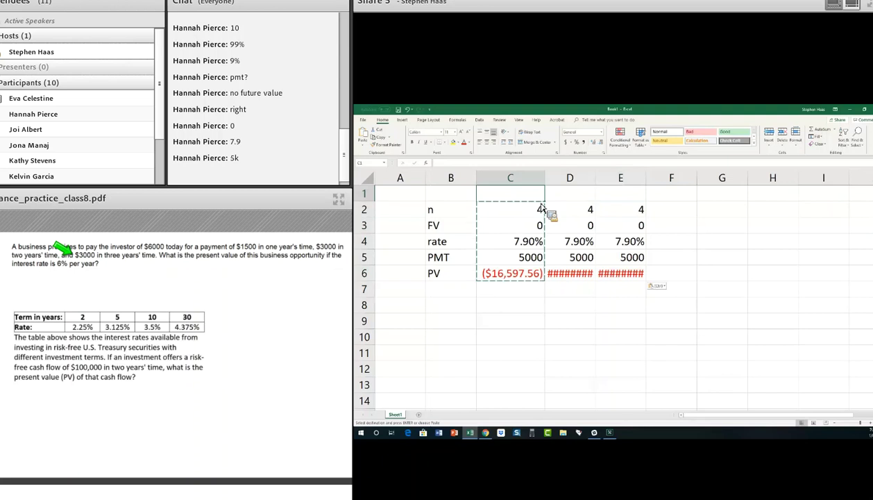
pyautogui.write('CF')
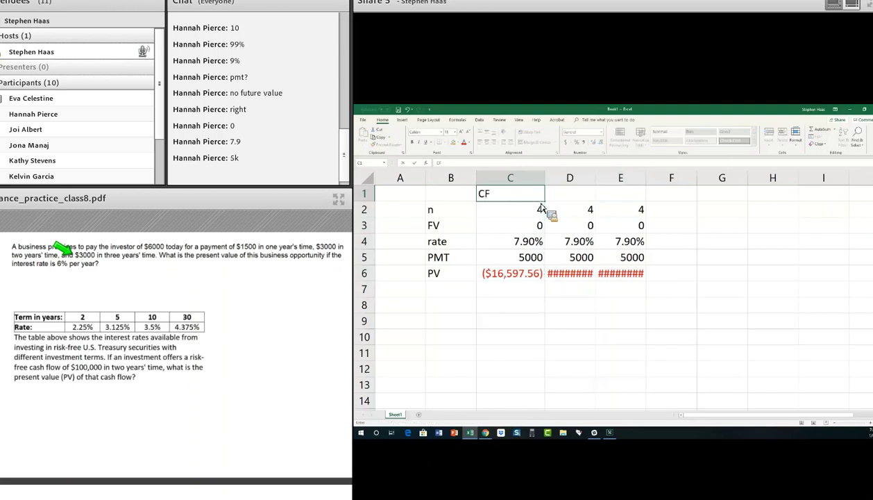
pyautogui.write(' year 1')
pyautogui.hotkey('ctrl', 'Return')
pyautogui.hotkey('ctrl', 'c')
pyautogui.press('Right')
pyautogui.hotkey('ctrl', 'v')
pyautogui.hotkey('shift', 'Right')
pyautogui.hotkey('ctrl', 'v')
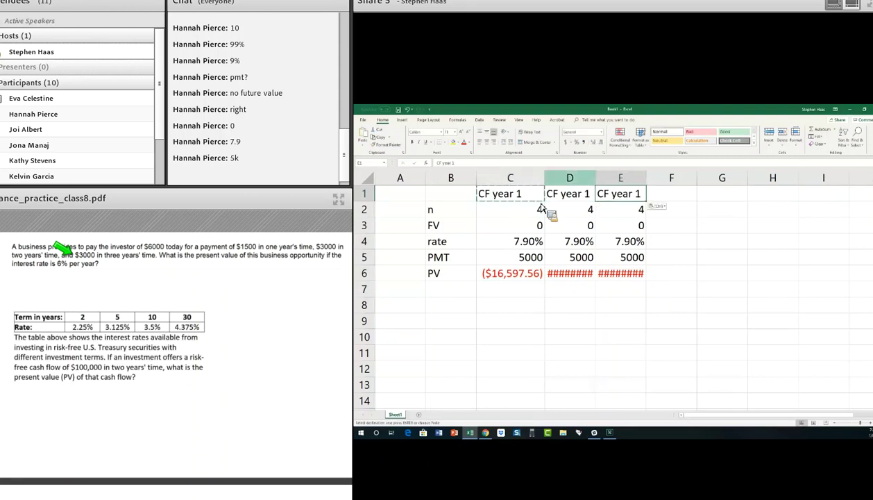
# - Change the copied headings to CF year 2 in D1 and CF year 3 in E1
pyautogui.doubleClick(590, 196)
pyautogui.press('BackSpace')
pyautogui.write('2')
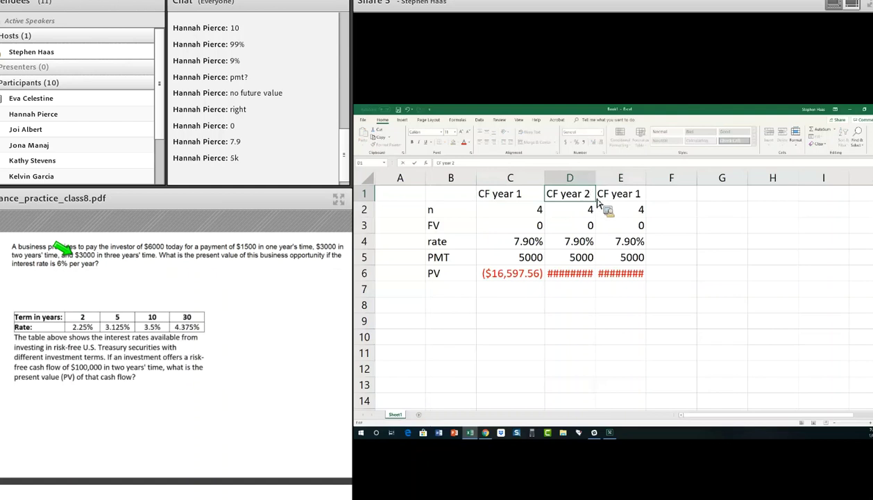
pyautogui.click(611, 195)
pyautogui.press('BackSpace')
pyautogui.write('3')
pyautogui.press('Tab')
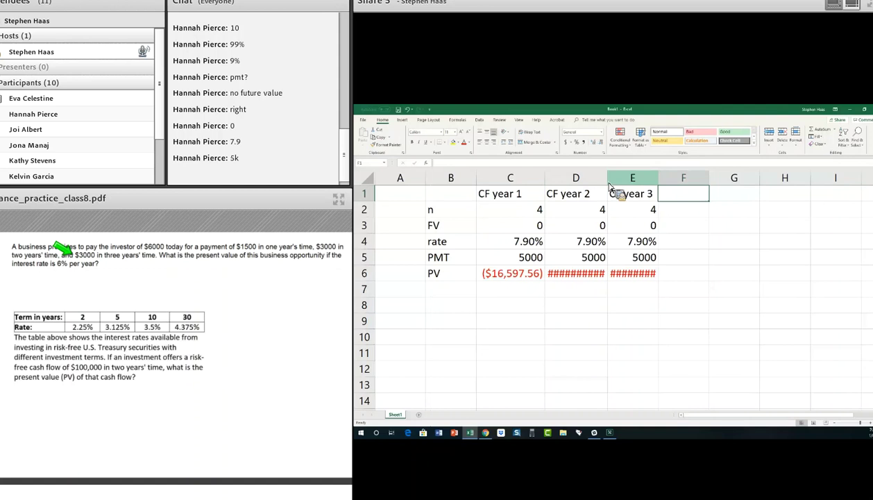
# - Widen column E and clear the old inputs in C2:E5, keeping the PV formulas in row 6
pyautogui.moveTo(596, 178); pyautogui.dragTo(668, 179)
pyautogui.moveTo(527, 209); pyautogui.dragTo(642, 257)
pyautogui.press('Delete')
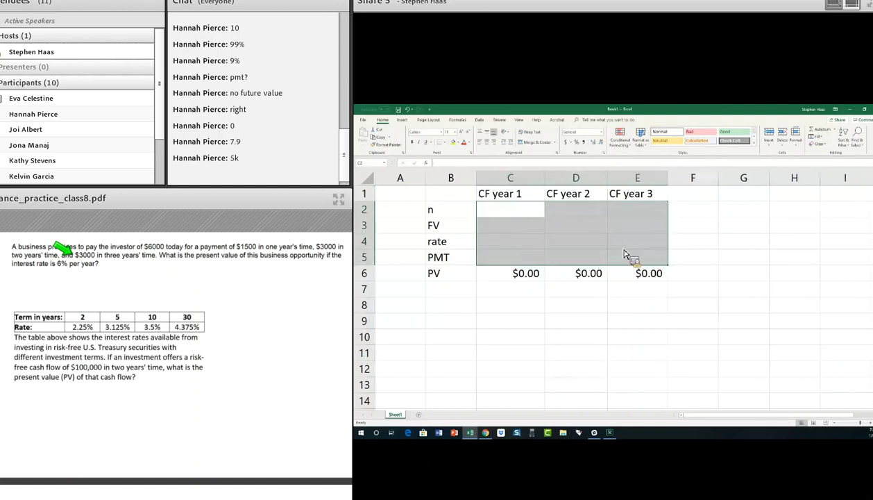
# - Enter 1500 as the year 1 cash flow's FV in cell C3
pyautogui.press('Left')
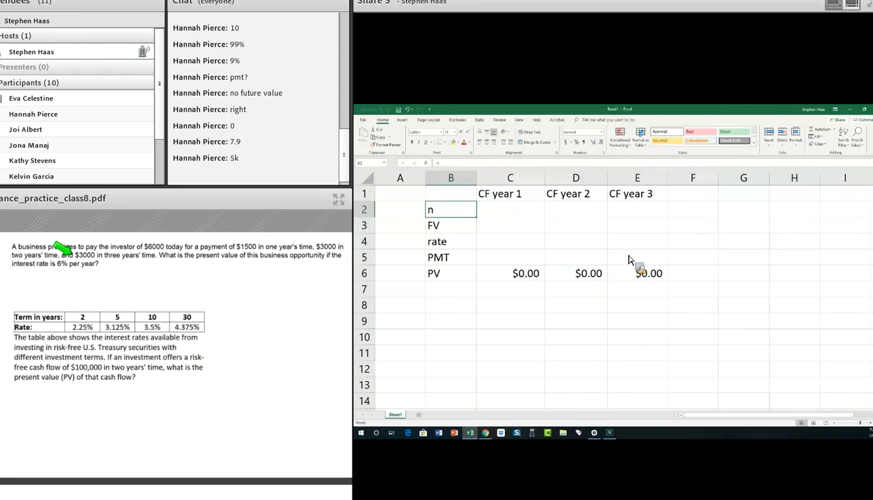
pyautogui.press('Down')
pyautogui.press('Right')
pyautogui.write('1500')
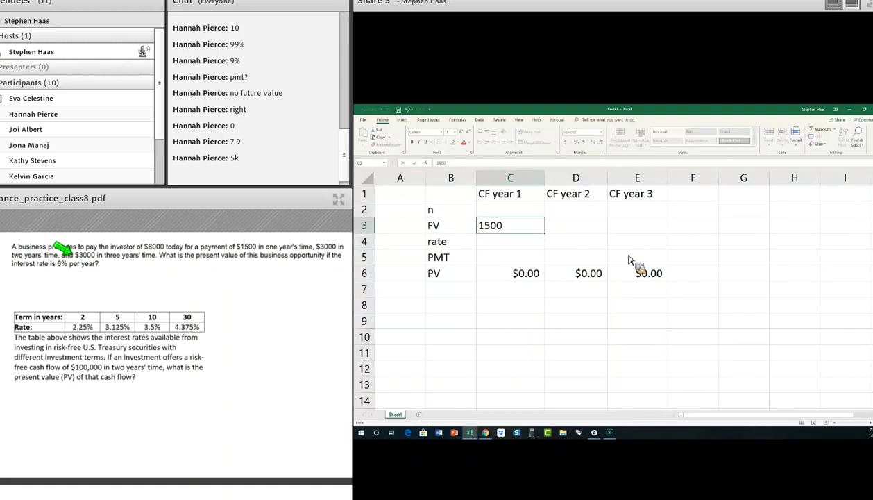
pyautogui.press('Tab')
# - Enter 0 as the PMT for all three cash flows in C5:E5, leaving F5 empty
pyautogui.press('Down')
pyautogui.press('Down')
pyautogui.press('Left')
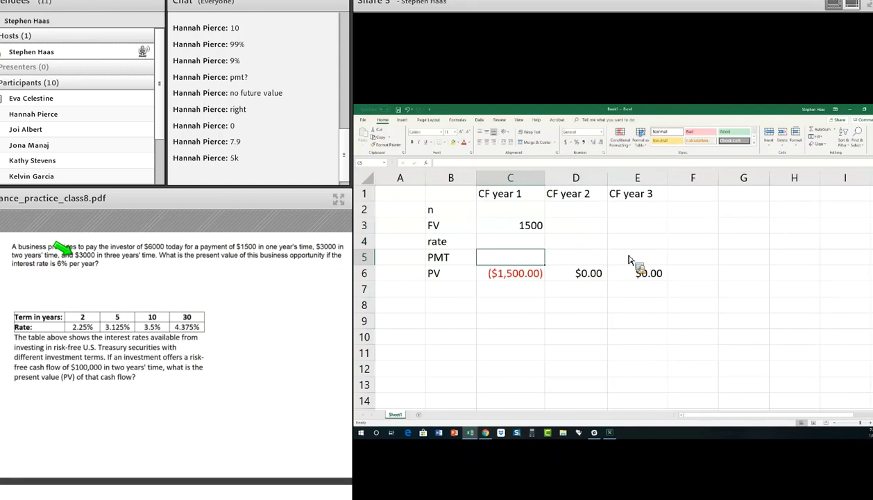
pyautogui.write('0')
pyautogui.press('Tab')
pyautogui.write('0')
pyautogui.press('Tab')
pyautogui.write('0')
pyautogui.press('Tab')
pyautogui.write('0')
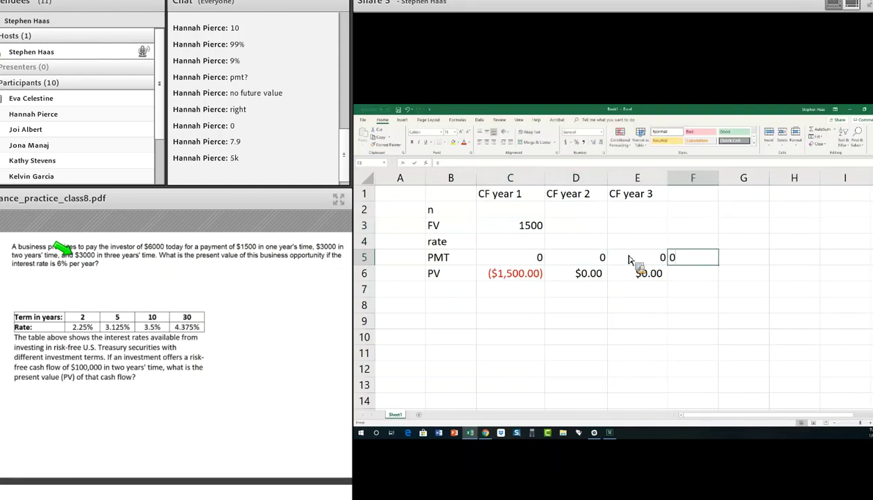
pyautogui.press('BackSpace')
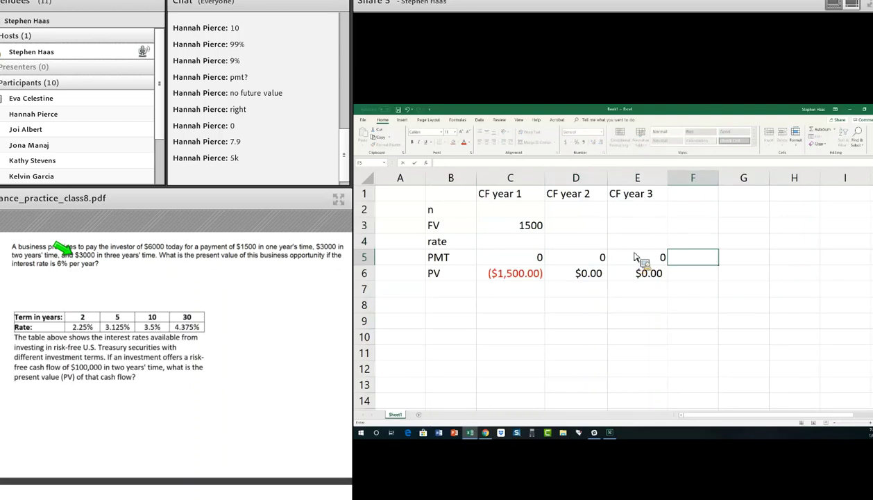
# - Enter 3000 as the FV of the year 2 and year 3 cash flows in D3 and E3
pyautogui.press('Up')
pyautogui.press('Up')
pyautogui.press('Left')
pyautogui.press('Left')
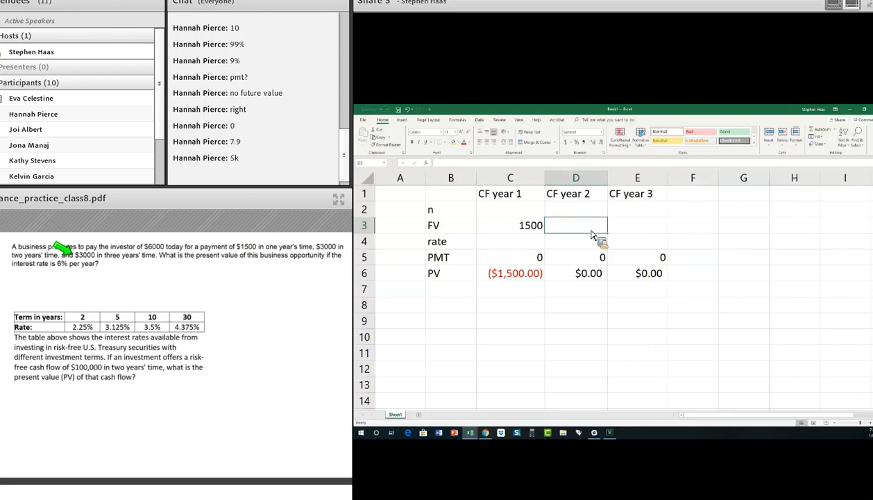
pyautogui.write('3000')
pyautogui.press('Tab')
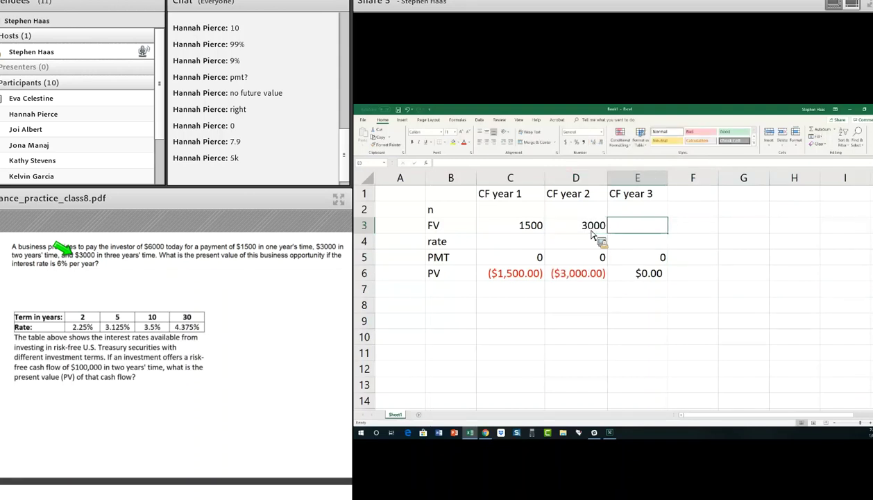
pyautogui.write('3000')
pyautogui.press('Tab')
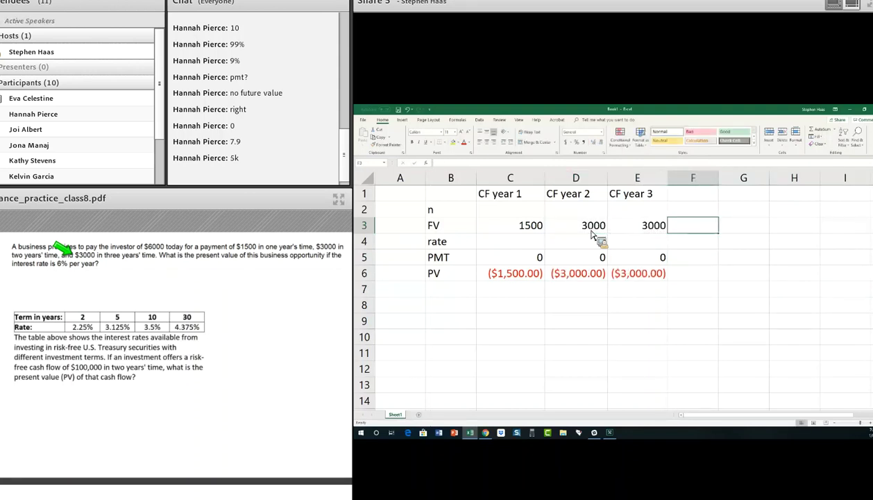
# - Enter 1, 2 and 3 as n for the three cash flows in C2, D2 and E2
pyautogui.press('Left')
pyautogui.press('Left')
pyautogui.press('Left')
pyautogui.press('Up')
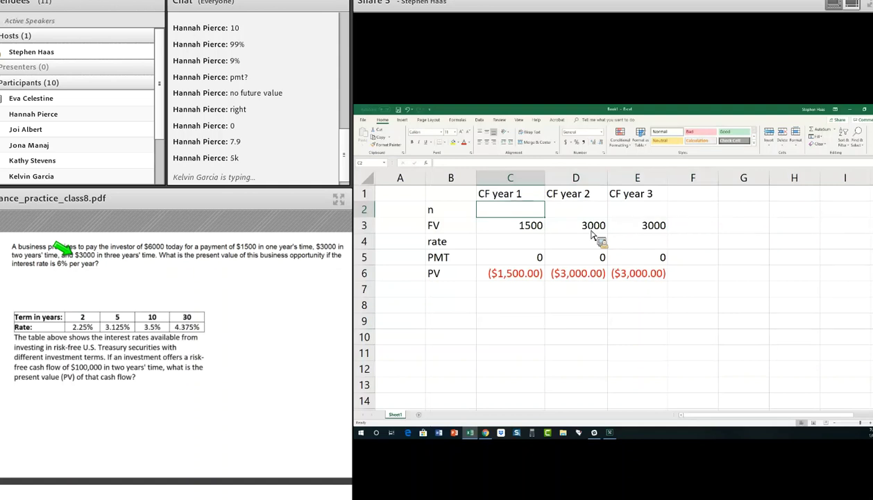
pyautogui.write('1')
pyautogui.press('Tab')
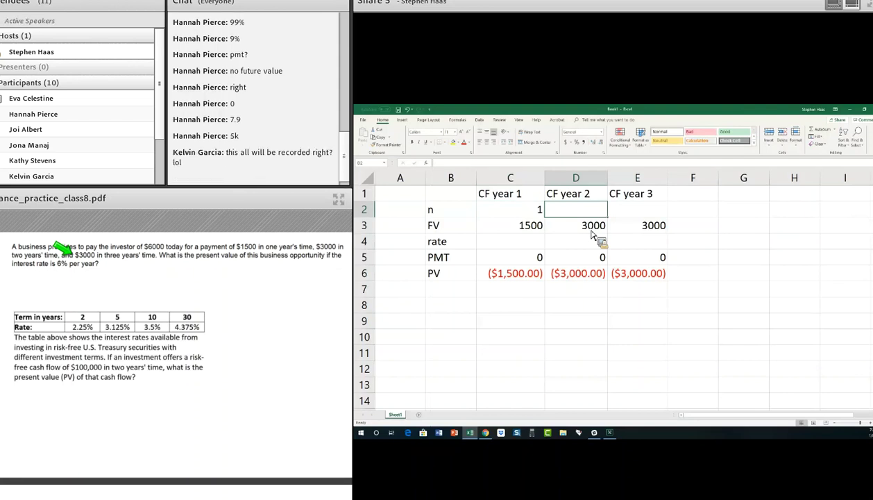
pyautogui.write('2')
pyautogui.press('Tab')
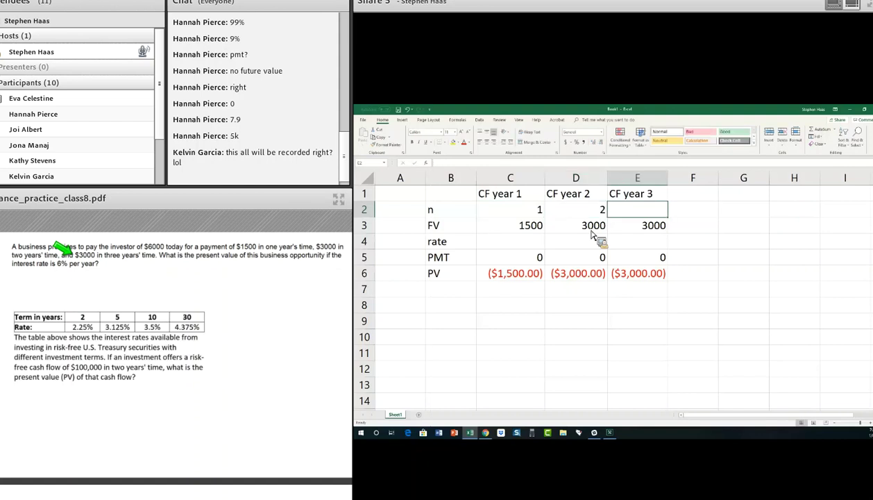
pyautogui.write('3')
pyautogui.press('Tab')
# - Enter the interest rate .06 in cell C4 and copy it to D4 and E4
pyautogui.press('Left')
pyautogui.press('Left')
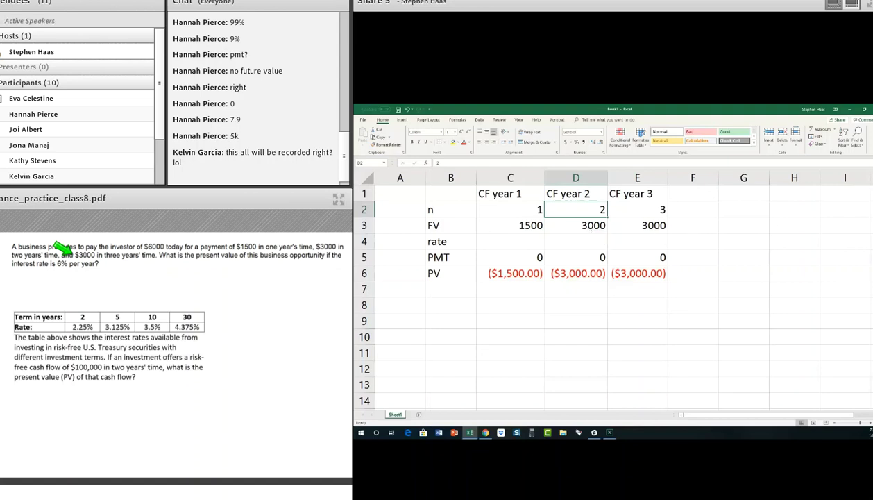
pyautogui.press('Left')
pyautogui.press('Down')
pyautogui.press('Down')
pyautogui.write('.')
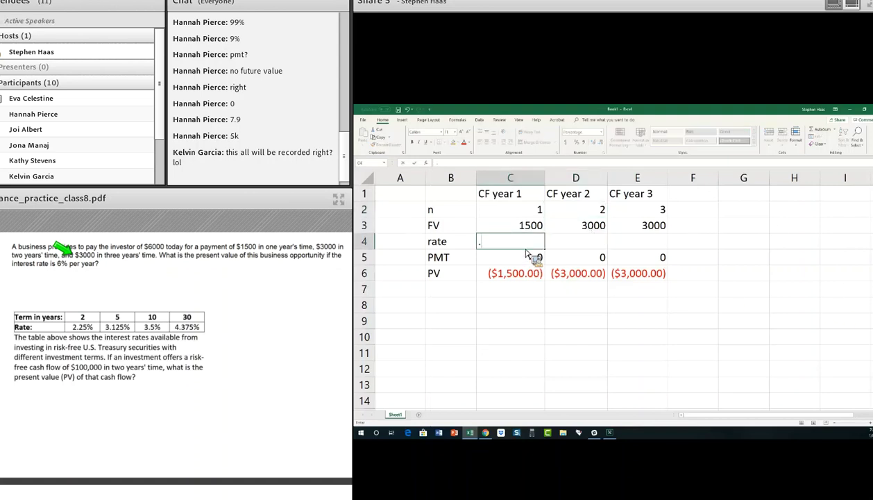
pyautogui.write('06')
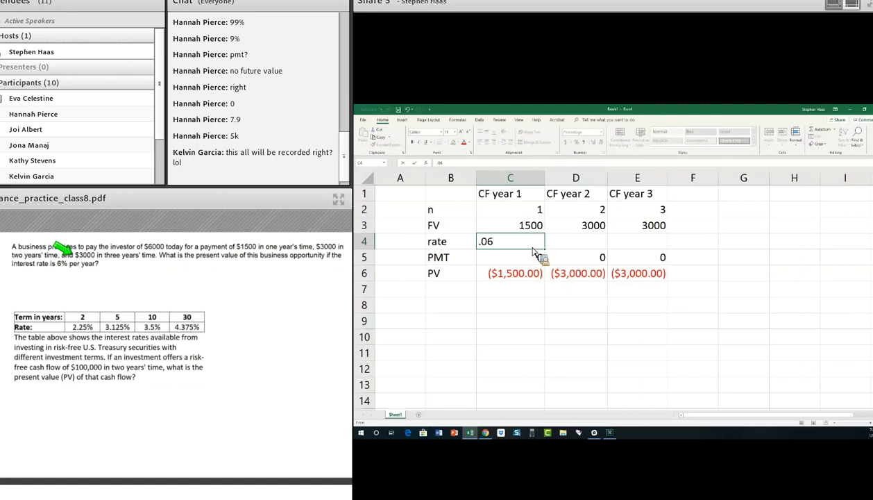
pyautogui.hotkey('ctrl', 'Return')
pyautogui.hotkey('ctrl', 'c')
pyautogui.press('Right')
pyautogui.hotkey('ctrl', 'v')
pyautogui.press('Right')
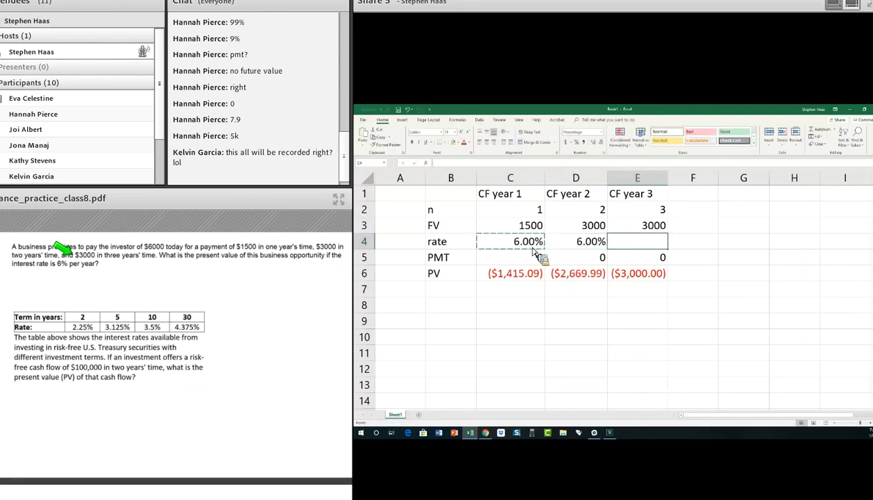
pyautogui.hotkey('ctrl', 'v')
pyautogui.press('Right')
pyautogui.press('Escape')
pyautogui.press('Down')
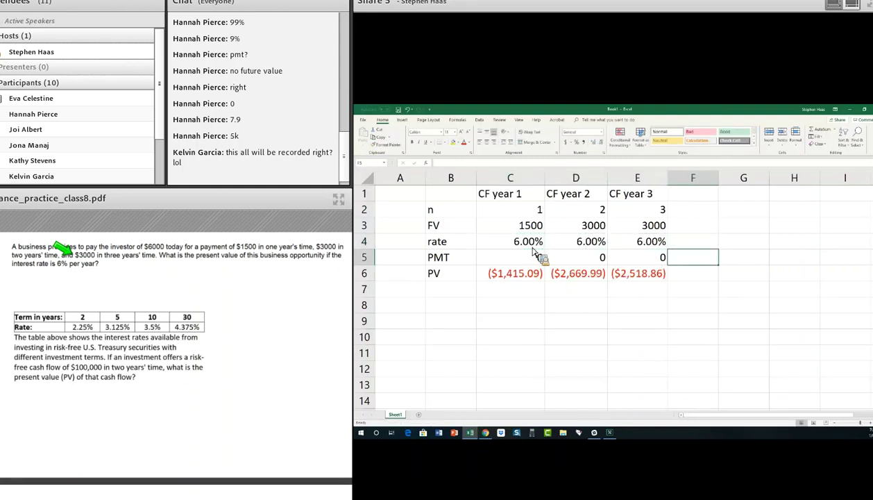
# - Review the n, FV, rate, PMT and PV formula of each of the three cash flows in columns C to E
pyautogui.press('Left')
pyautogui.press('Left')
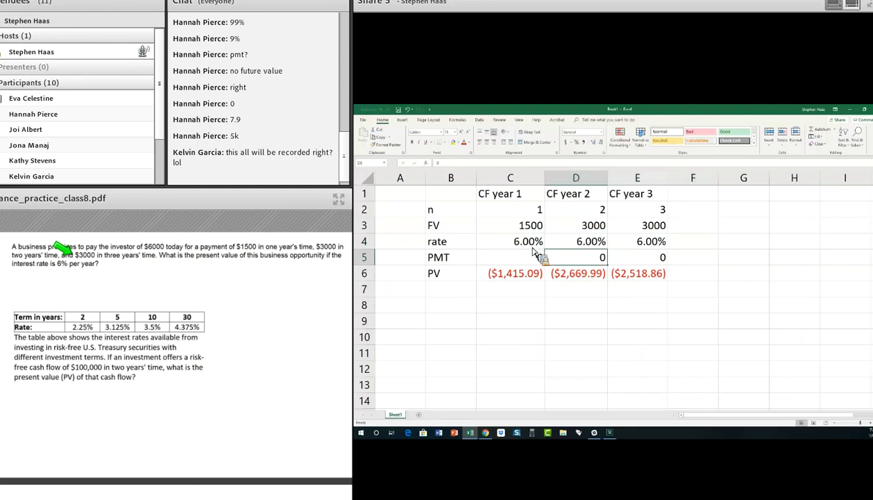
pyautogui.press('Left')
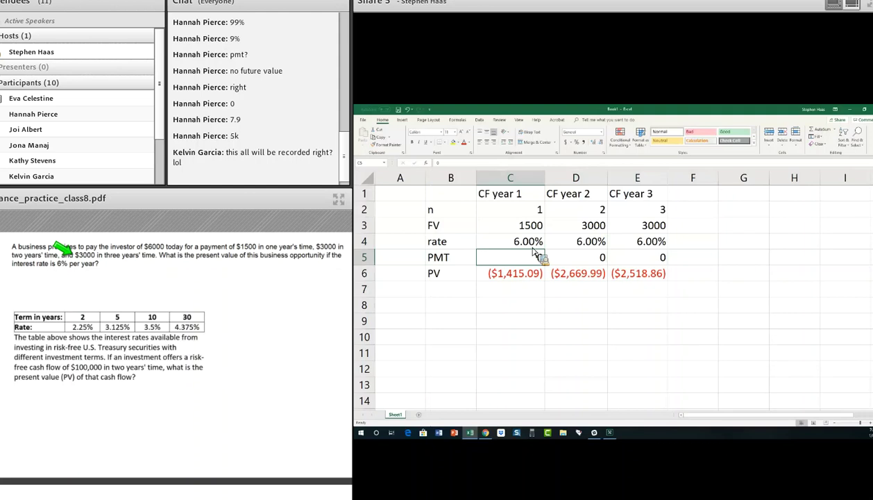
pyautogui.press('Down')
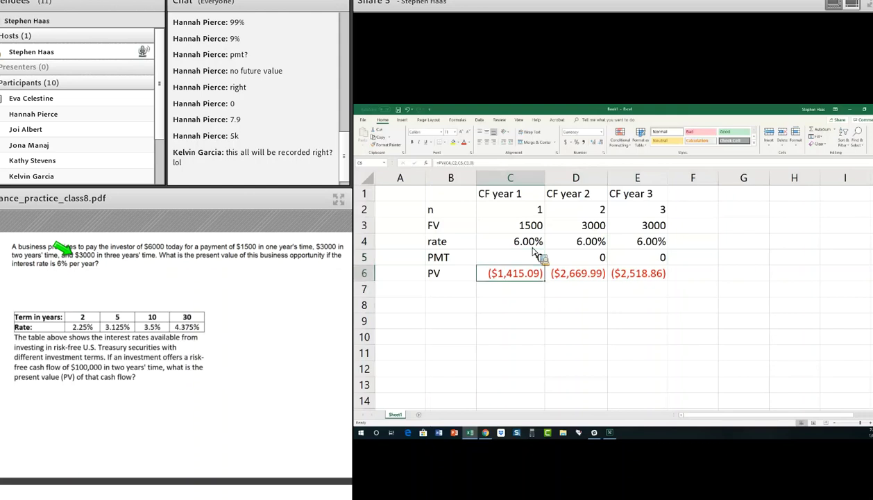
pyautogui.press('Up')
pyautogui.press('Up')
pyautogui.press('Up')
pyautogui.press('Down')
pyautogui.press('Down')
pyautogui.press('Down')
pyautogui.press('Right')
pyautogui.press('Up')
pyautogui.press('Up')
pyautogui.press('Down')
pyautogui.press('Down')
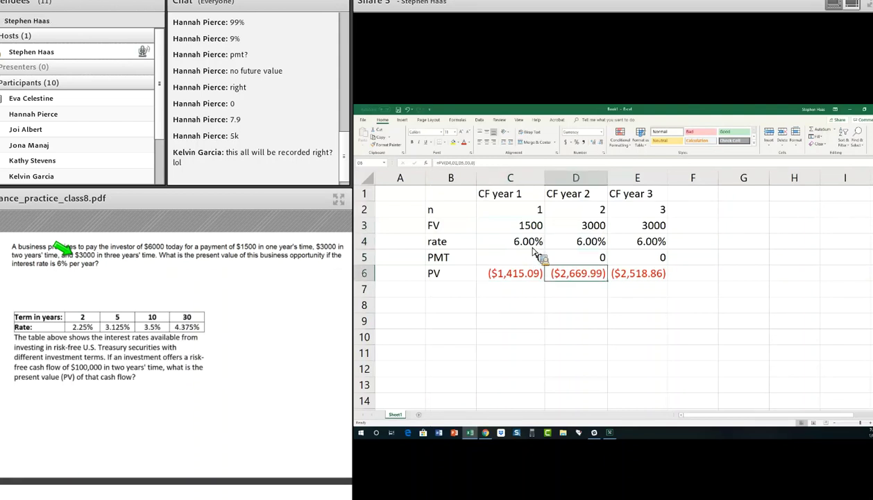
pyautogui.press('Right')
pyautogui.press('Up')
pyautogui.press('Up')
pyautogui.press('Up')
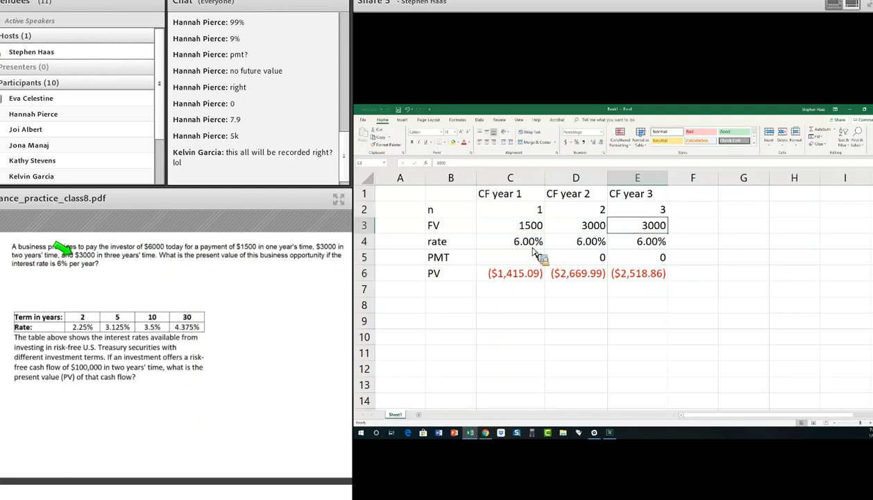
pyautogui.press('Down')
pyautogui.press('Down')
pyautogui.press('Down')
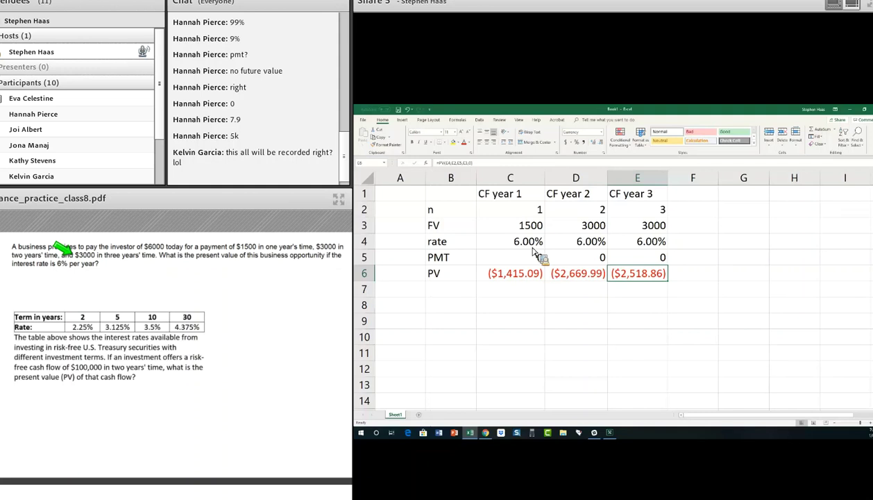
# - Total the three cash flows' present values in F6 with a SUM of C6:E6
pyautogui.press('Right')
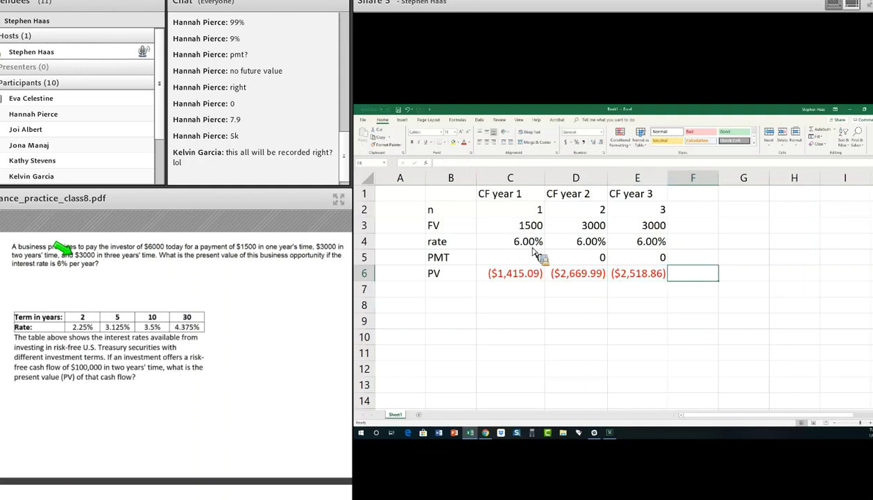
pyautogui.write('=sum(')
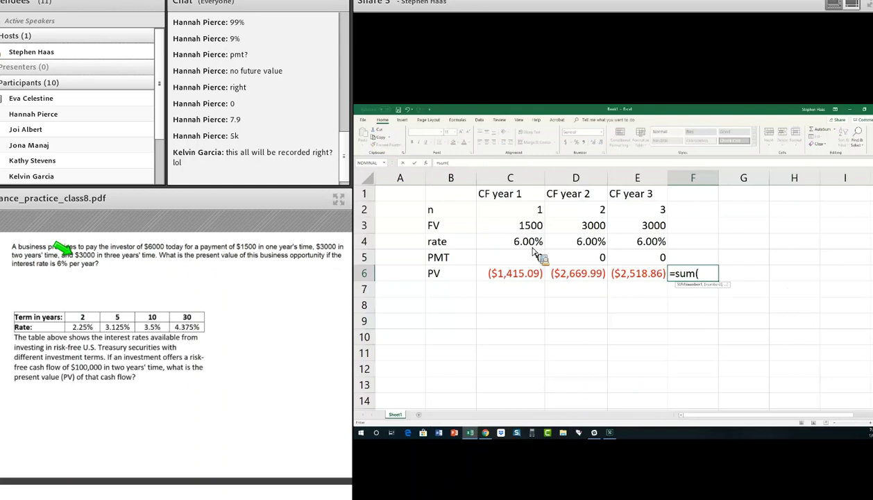
pyautogui.click(512, 271)
pyautogui.hotkey('shift', 'Right')
pyautogui.hotkey('shift', 'Right')
pyautogui.press('Tab')
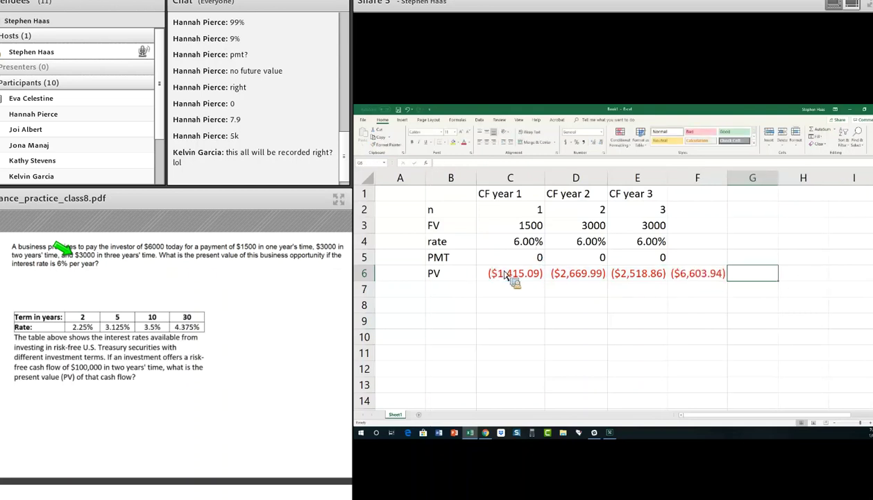
pyautogui.press('Left')
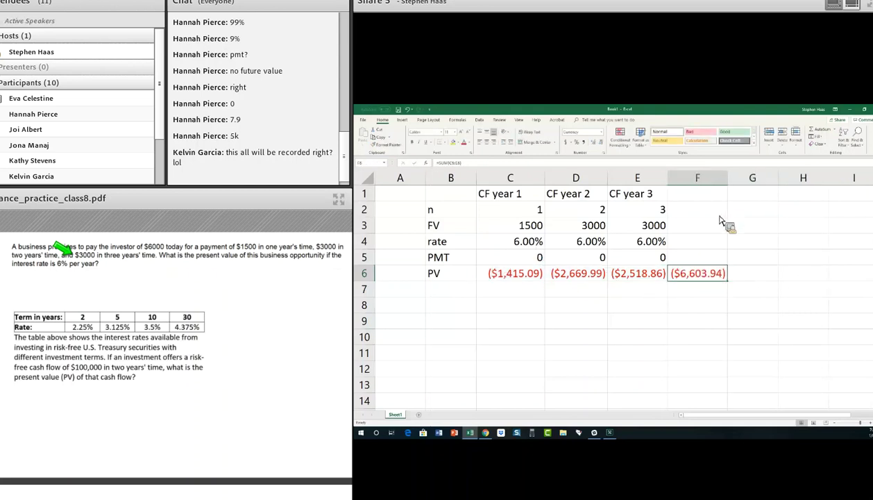
# - Enter 603.94 in cell F8, two rows below the summed present value
pyautogui.click(701, 306)
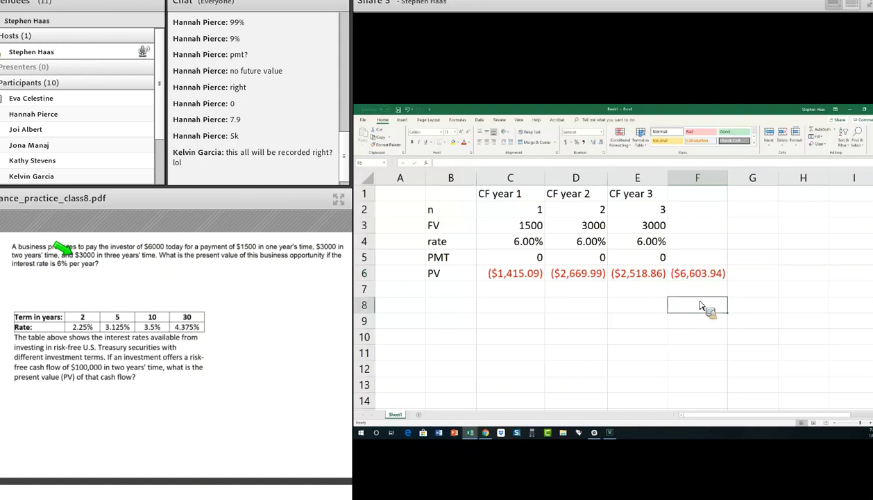
pyautogui.write('603.94')
pyautogui.press('Tab')
pyautogui.click(701, 306)
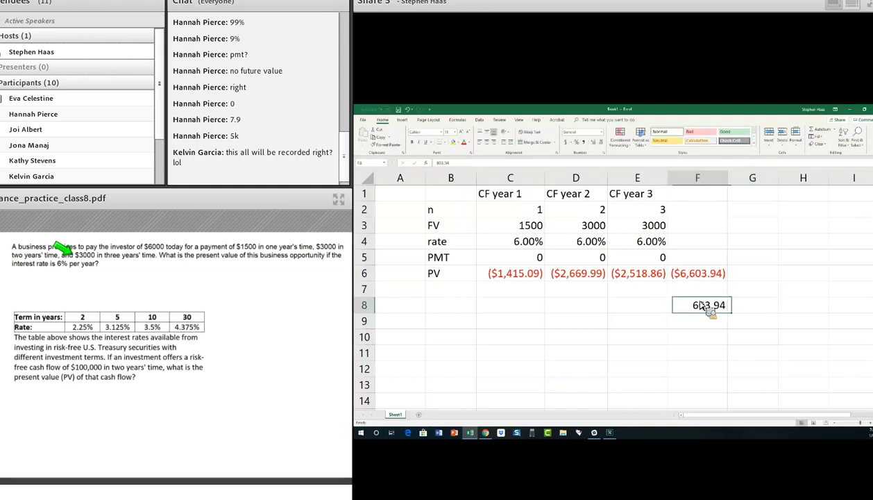
pyautogui.press('Left')
pyautogui.press('Left')
pyautogui.press('Left')
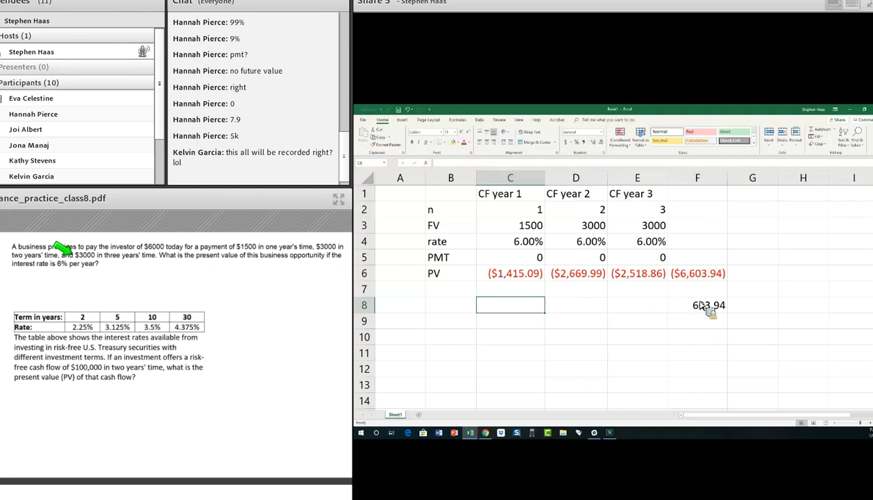
pyautogui.write('=np')
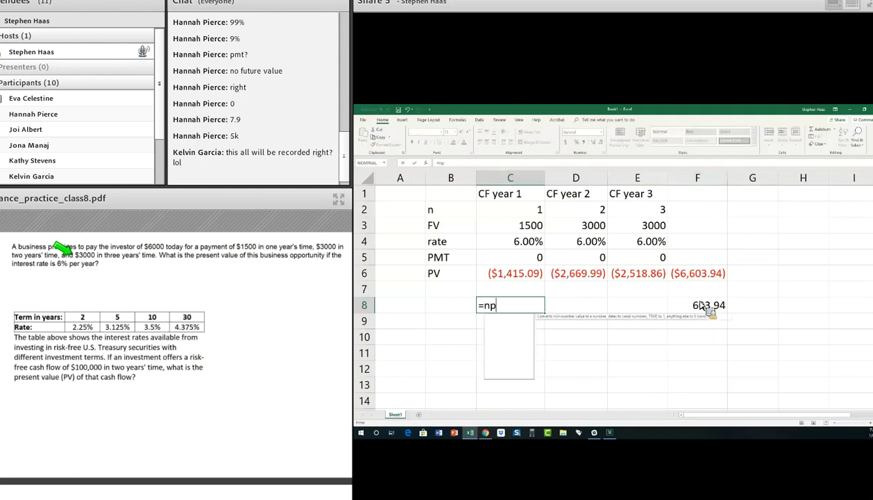
pyautogui.write('v(')
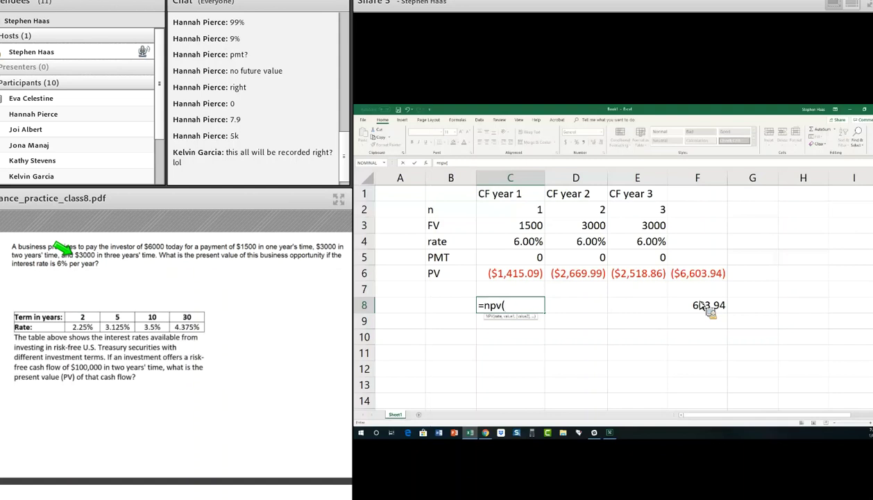
pyautogui.press('Escape')
# - Enter the label NPV in B12 and the label PMT 1 in B8
pyautogui.press('Down')
pyautogui.press('Left')
pyautogui.press('Down')
pyautogui.press('Down')
pyautogui.press('Down')
pyautogui.write('NPV')
pyautogui.press('Up')
pyautogui.press('Up')
pyautogui.press('Up')
pyautogui.press('Up')
pyautogui.write('PMT 1')
pyautogui.press('Return')
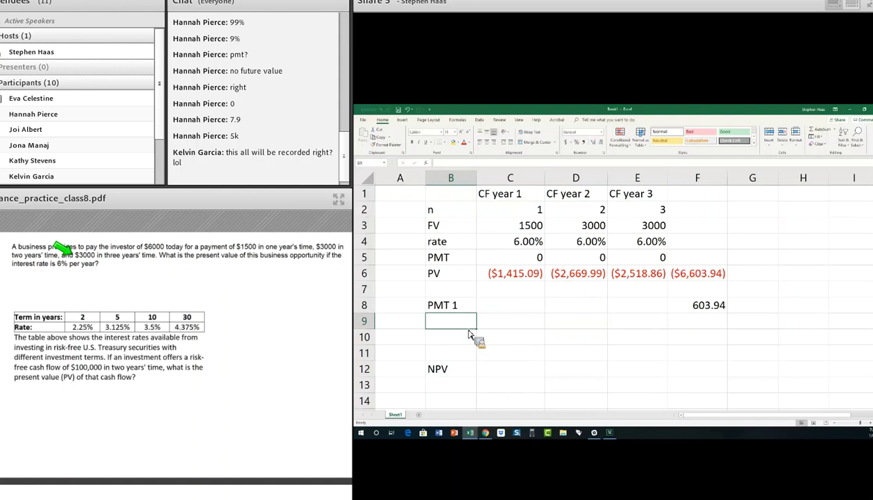
pyautogui.write('PM')
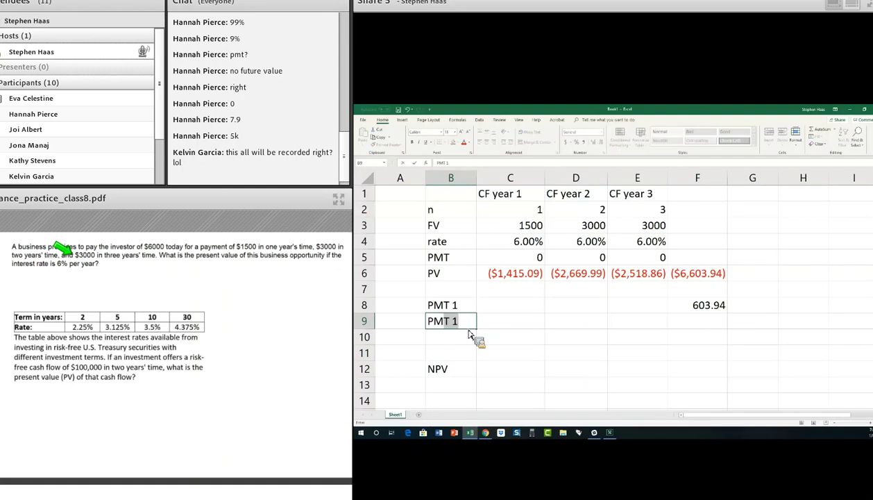
pyautogui.write('M 2')
pyautogui.press('Return')
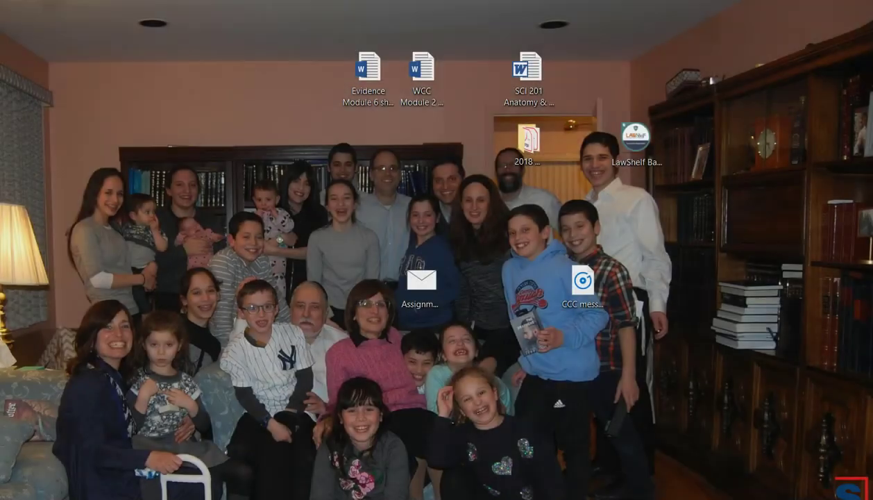
# - Copy the PMT 1 label from B8 into B9 and B10
pyautogui.press('Up')
pyautogui.press('Up')
pyautogui.hotkey('ctrl', 'c')
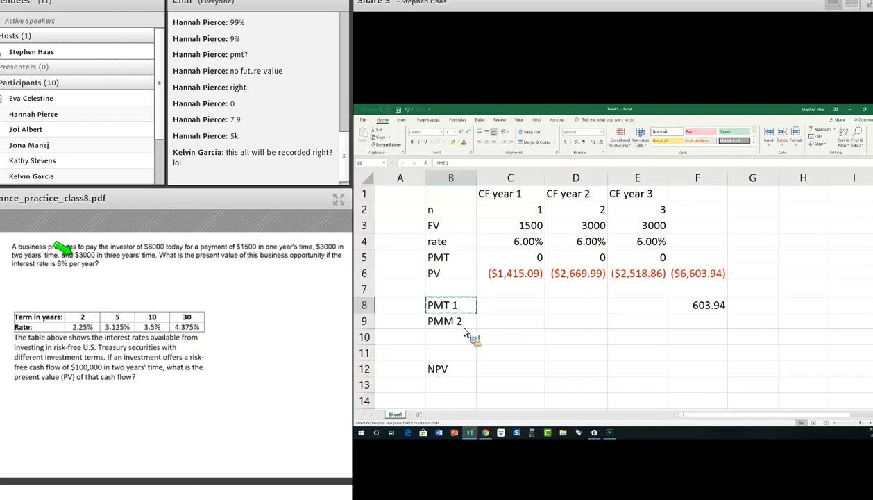
pyautogui.press('Down')
pyautogui.hotkey('ctrl', 'v')
pyautogui.press('Down')
pyautogui.hotkey('ctrl', 'v')
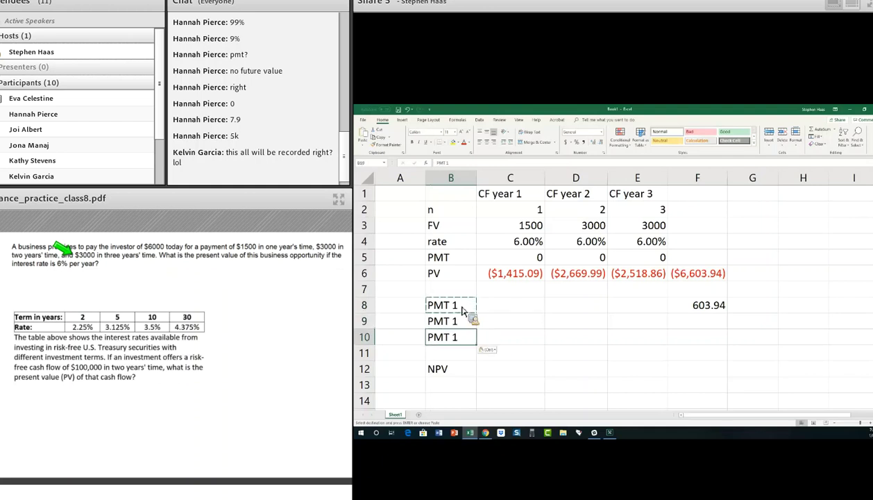
# - Edit the copied labels to read PMT 2 in B9 and PMT 4 in B10
pyautogui.doubleClick(462, 326)
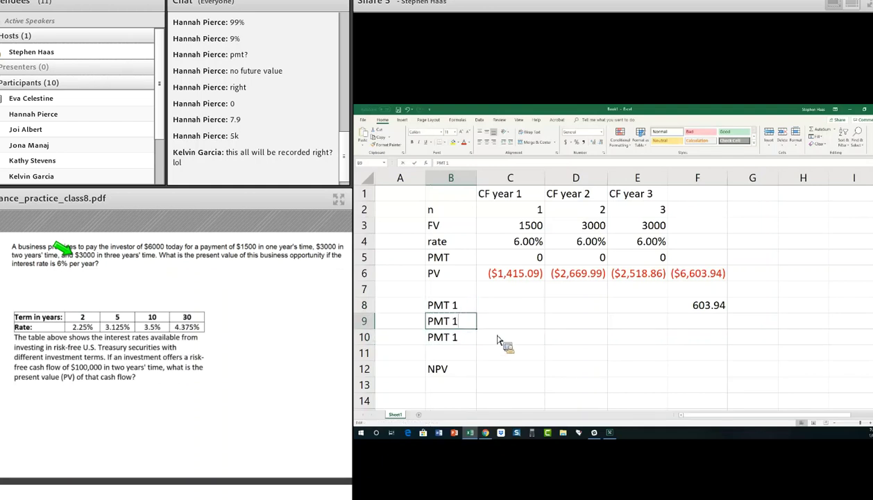
pyautogui.press('BackSpace')
pyautogui.write('2')
pyautogui.press('Return')
pyautogui.doubleClick(467, 336)
pyautogui.press('BackSpace')
pyautogui.write('4')
pyautogui.press('Return')
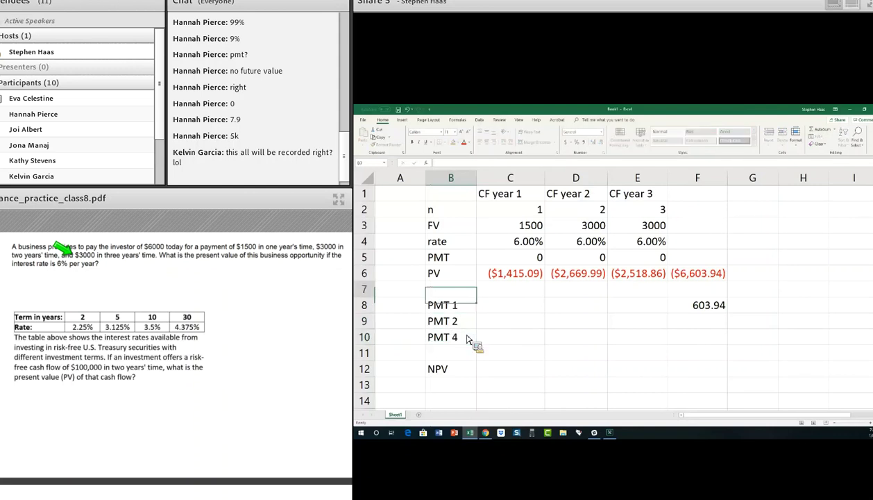
# - Label B7 as rate and enter .06 beside it in C7
pyautogui.write('rate')
pyautogui.press('Tab')
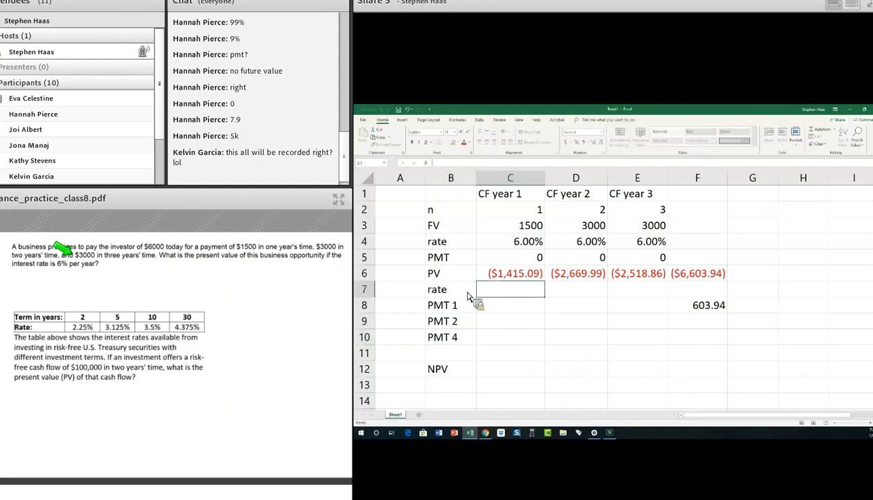
pyautogui.write('.06')
pyautogui.press('Return')
# - Enter the payments 1500, 3000 and 3000 in C8, C9 and C10
pyautogui.write('1500')
pyautogui.press('Return')
pyautogui.write('3000')
pyautogui.write('3000')
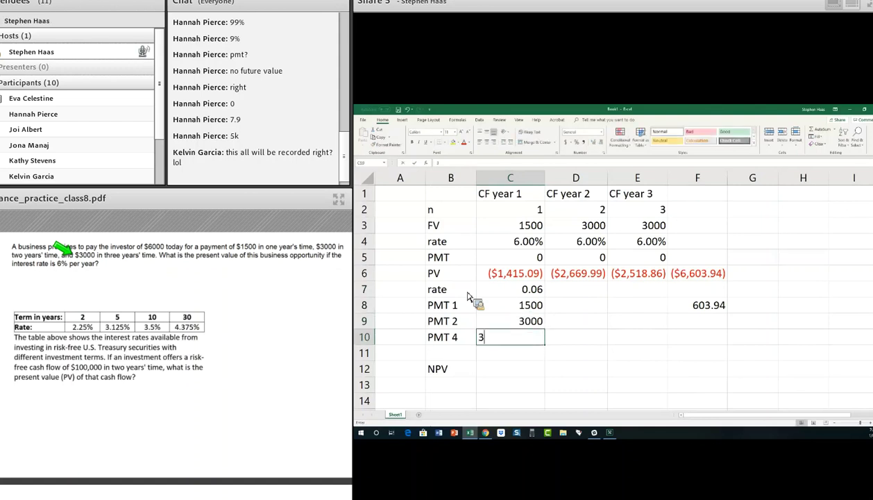
pyautogui.press('Return')
pyautogui.press('Return')
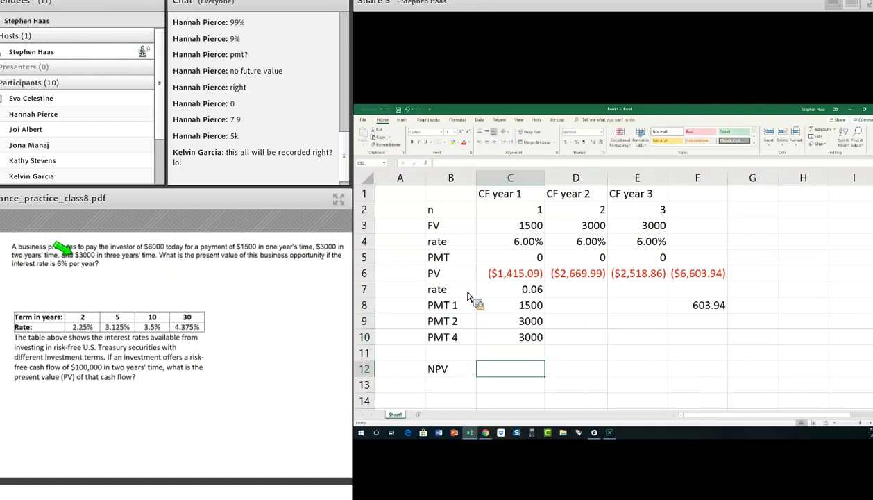
# - Correct the third payment's label in B10 to PMT 3
pyautogui.doubleClick(472, 337)
pyautogui.press('BackSpace')
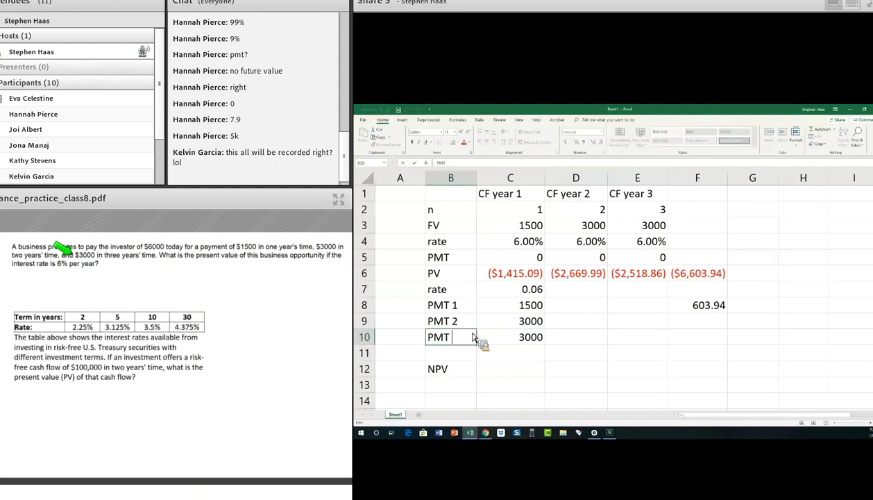
pyautogui.write('3')
pyautogui.press('Return')
pyautogui.press('Return')
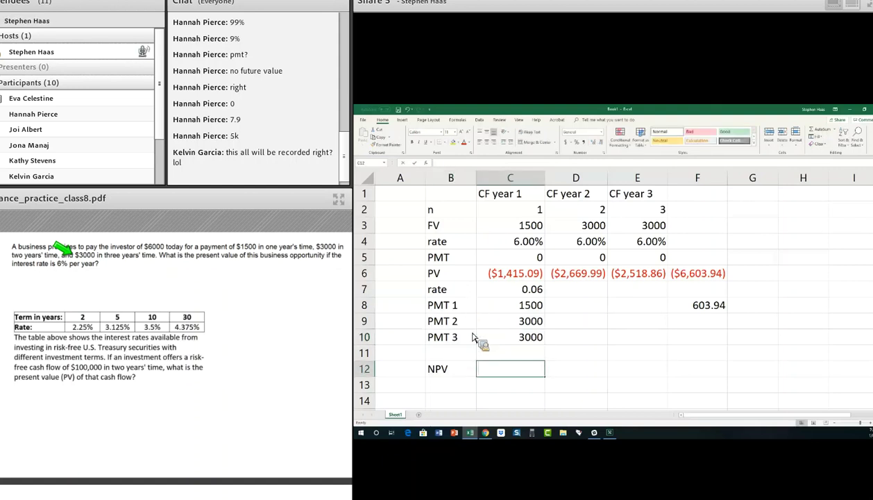
# - Calculate the net present value in C12 with the formula =NPV(C7,C8,C9,C10)
pyautogui.write('=npv')
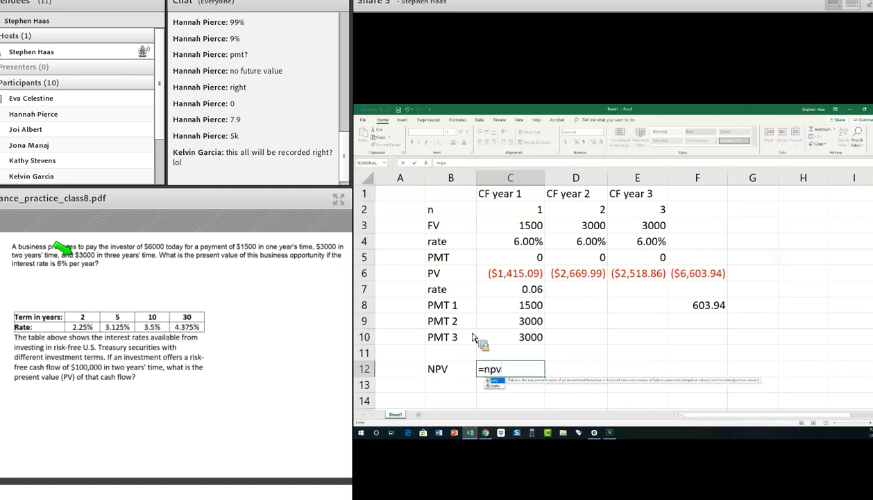
pyautogui.write('(')
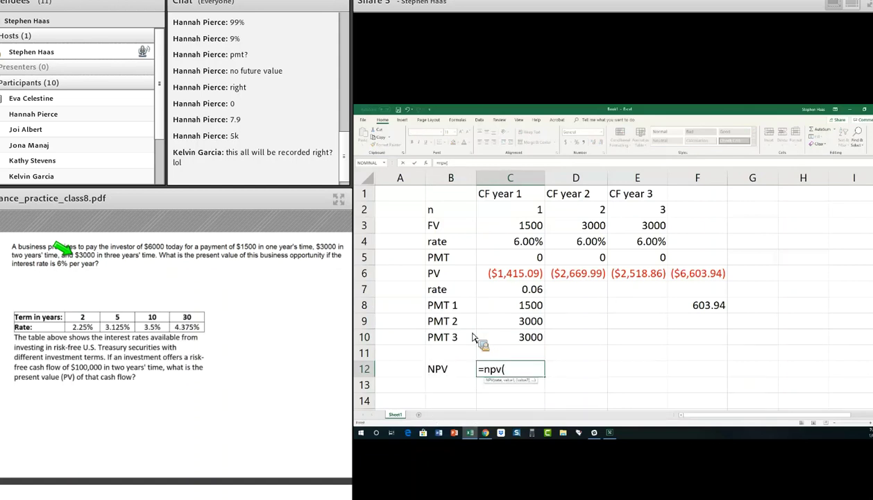
pyautogui.press('Up')
pyautogui.press('Up')
pyautogui.press('Up')
pyautogui.press('Up')
pyautogui.press('Up')
pyautogui.write(',')
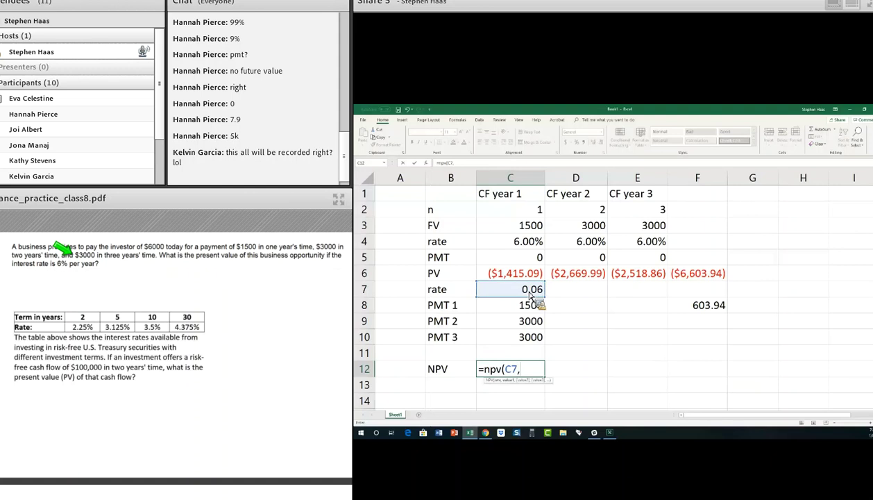
pyautogui.click(532, 306)
pyautogui.write(',')
pyautogui.click(534, 318)
pyautogui.write(',')
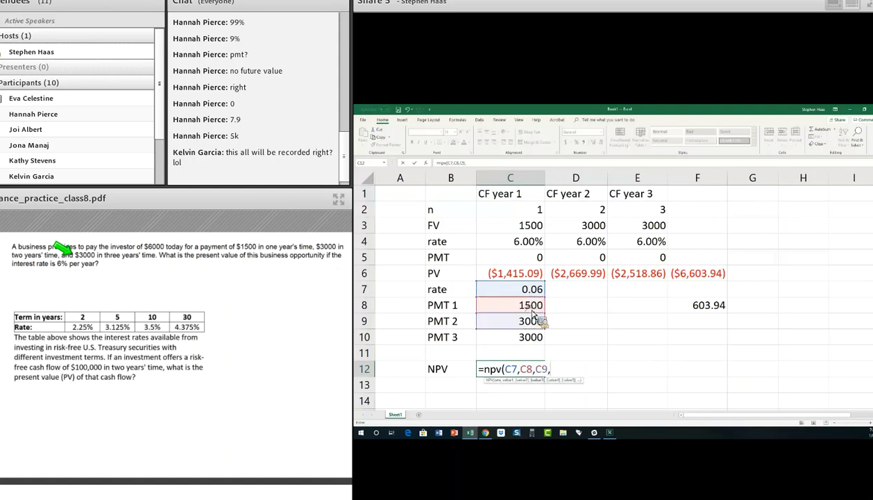
pyautogui.click(532, 337)
pyautogui.write(',')
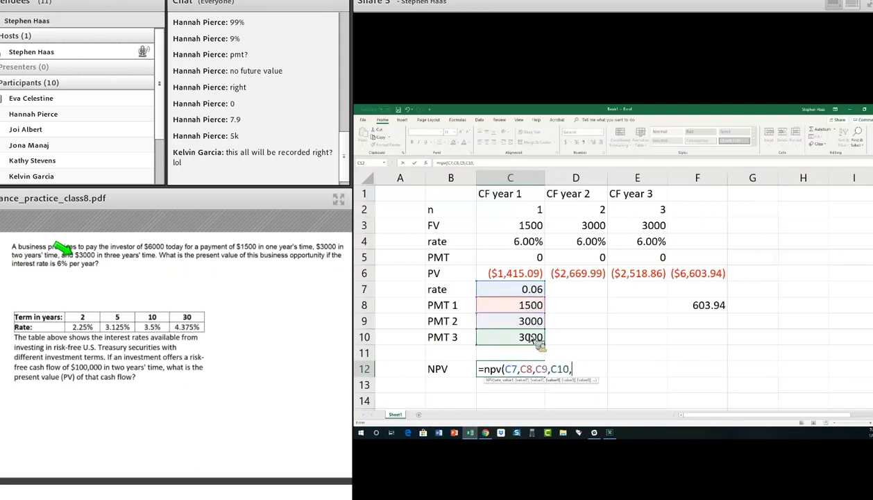
pyautogui.press('BackSpace')
pyautogui.write(')')
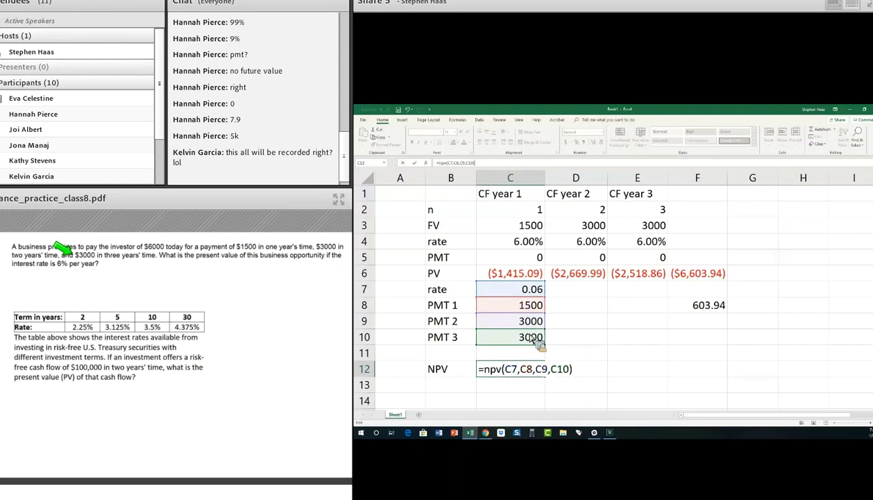
pyautogui.hotkey('ctrl', 'Return')
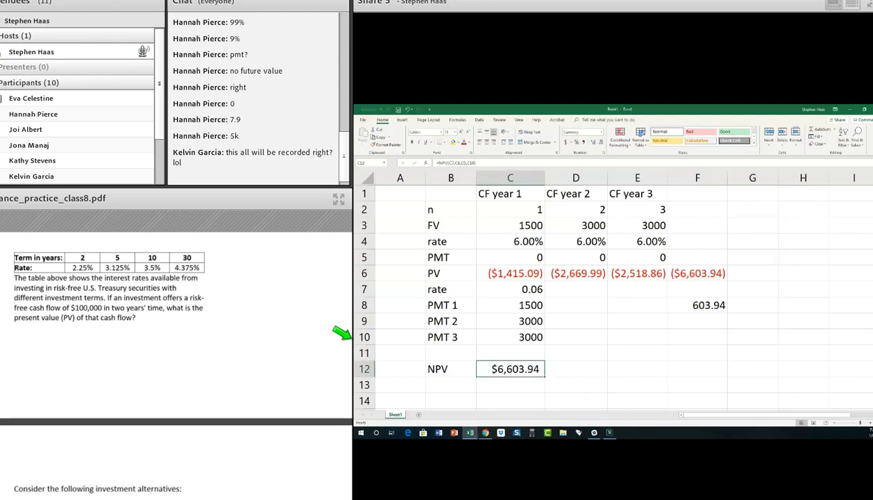
# - Add a new blank worksheet to the workbook for the Treasury securities problem
pyautogui.click(419, 415)
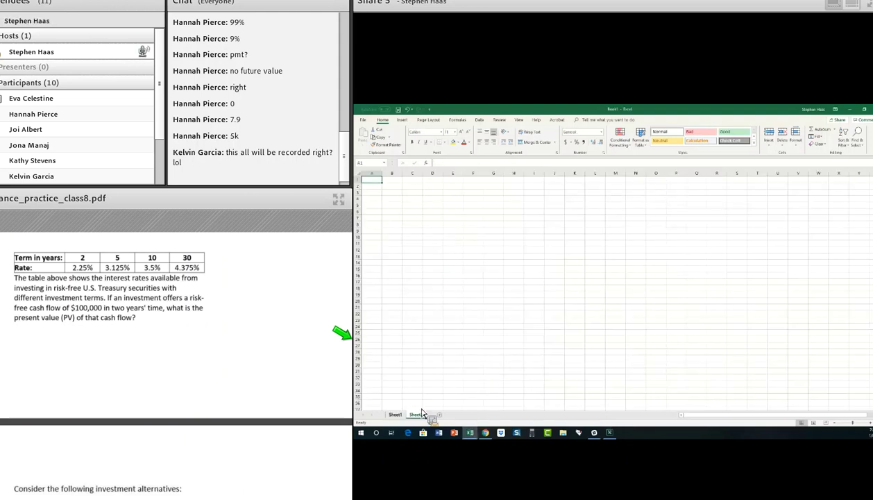
# - On Sheet1, enter the example cash flows 275, 367, 470 and 789 in J4 through J7
pyautogui.click(395, 414)
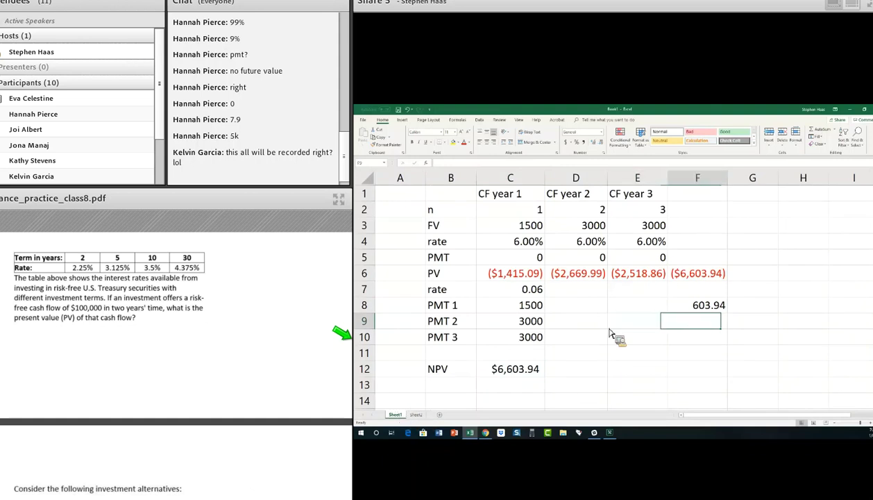
pyautogui.press('Right')
pyautogui.press('Right')
pyautogui.press('Right')
pyautogui.press('Right')
pyautogui.press('Right')
pyautogui.press('Right')
pyautogui.press('Right')
pyautogui.press('Right')
pyautogui.press('Right')
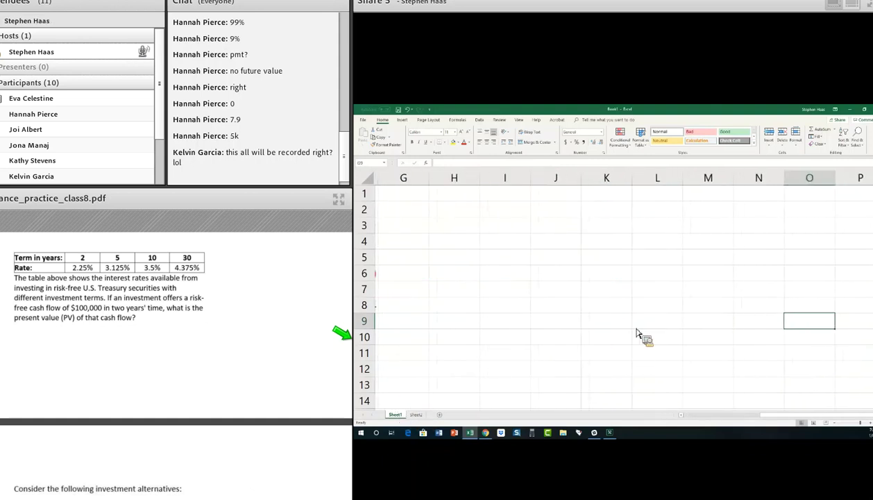
pyautogui.press('Left')
pyautogui.press('Left')
pyautogui.press('Left')
pyautogui.press('Left')
pyautogui.press('Left')
pyautogui.press('Up')
pyautogui.press('Up')
pyautogui.press('Up')
pyautogui.press('Up')
pyautogui.press('Up')
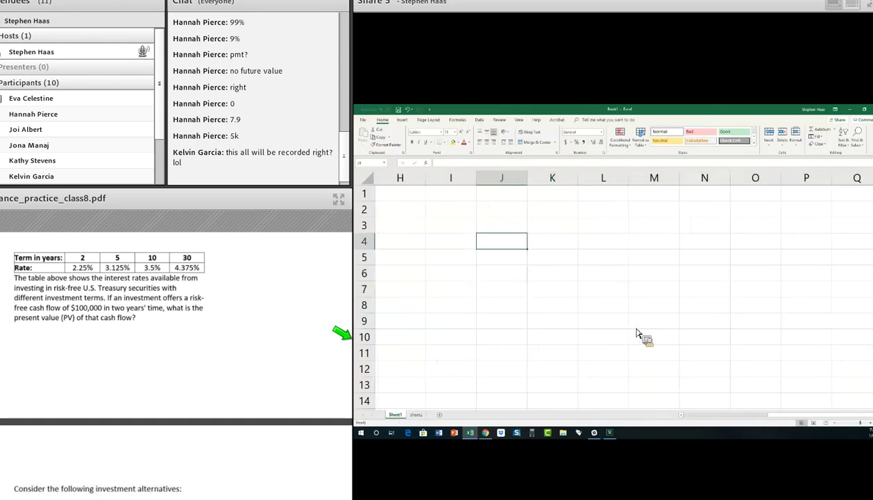
pyautogui.write('275')
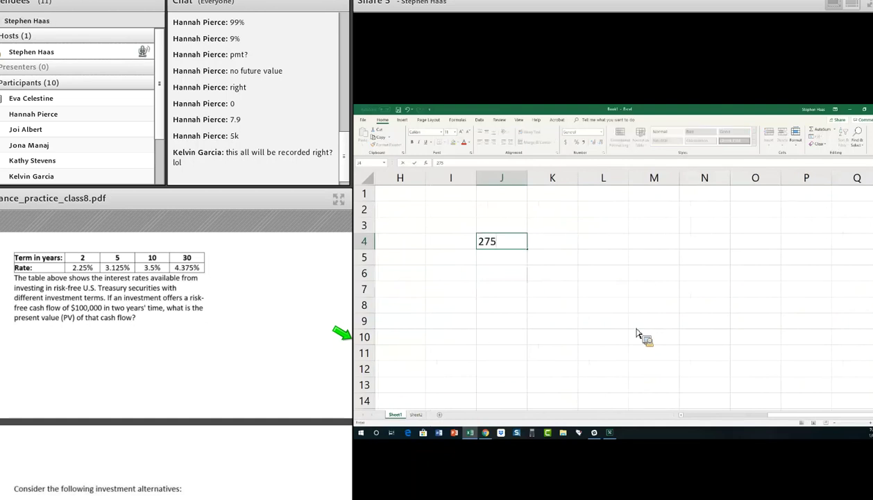
pyautogui.press('Return')
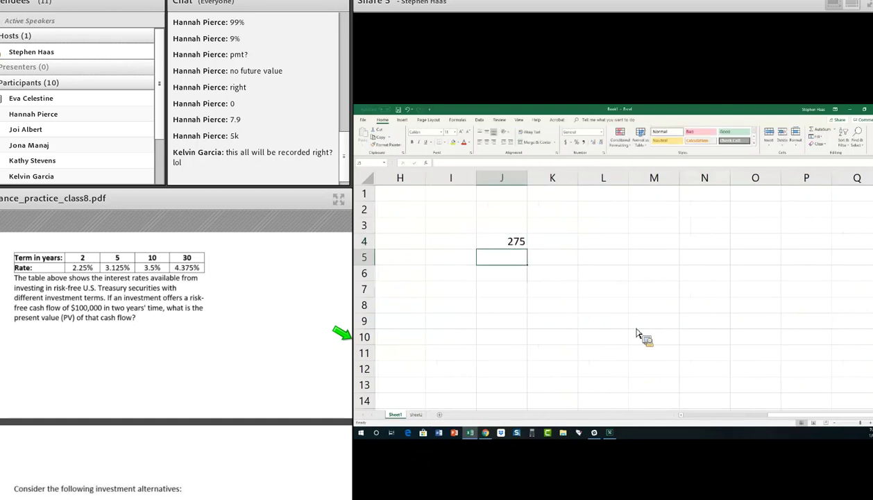
pyautogui.write('367')
pyautogui.press('Return')
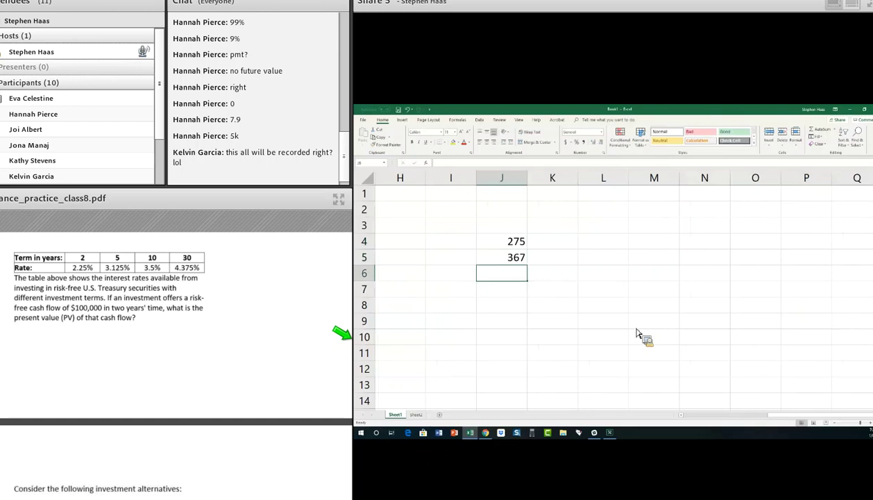
pyautogui.write('470')
pyautogui.press('Return')
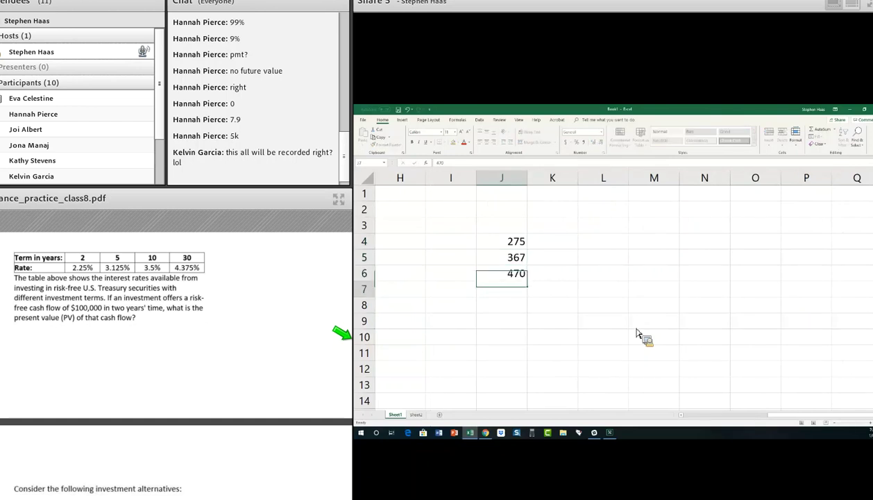
pyautogui.write('789')
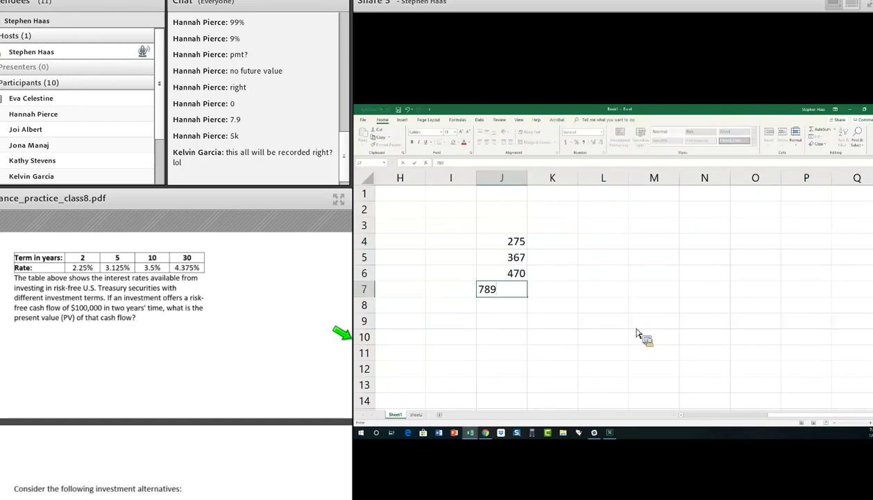
pyautogui.press('Return')
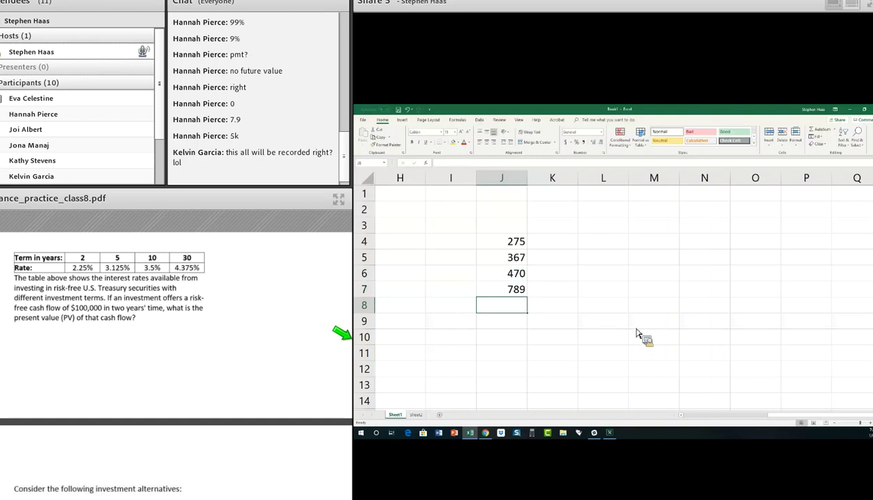
# - Number the four cash flows 1 to 4 in I4 through I7
pyautogui.press('Up')
pyautogui.press('Up')
pyautogui.press('Up')
pyautogui.press('Up')
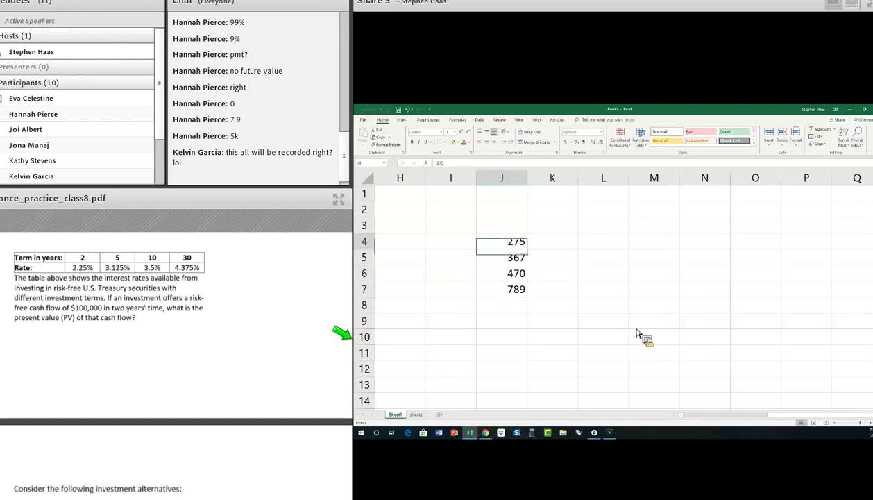
pyautogui.press('Left')
pyautogui.write('1')
pyautogui.press('Return')
pyautogui.write('2')
pyautogui.press('Return')
pyautogui.write('3')
pyautogui.press('Return')
pyautogui.write('4')
pyautogui.press('Return')
pyautogui.write('5')
pyautogui.press('BackSpace')
# - Enter the discount rate .045 in J3 above the cash flows
pyautogui.press('Right')
pyautogui.press('Up')
pyautogui.press('Up')
pyautogui.press('Up')
pyautogui.press('Up')
pyautogui.press('Up')
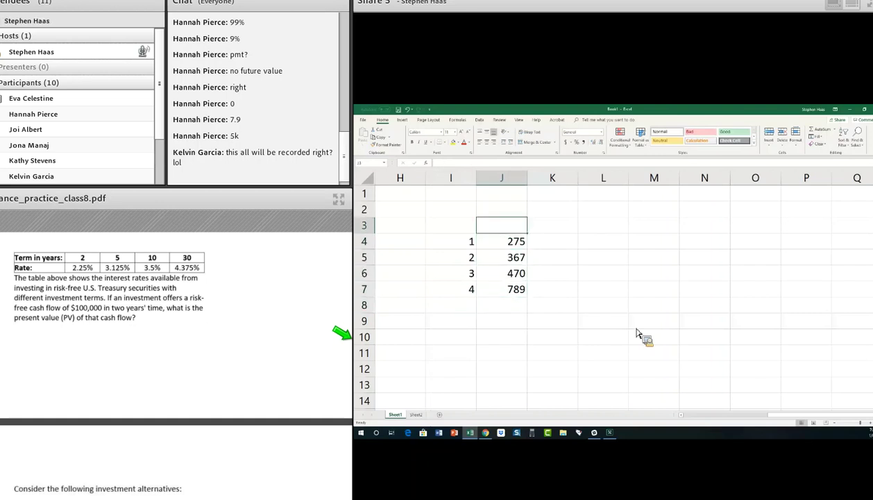
pyautogui.write('.045')
pyautogui.press('Right')
# - Label I9 as NPV and calculate it in J9 with the formula =NPV(J3,J4:J7)
pyautogui.press('Down')
pyautogui.press('Down')
pyautogui.press('Down')
pyautogui.press('Down')
pyautogui.press('Down')
pyautogui.press('Left')
pyautogui.press('Down')
pyautogui.press('Left')
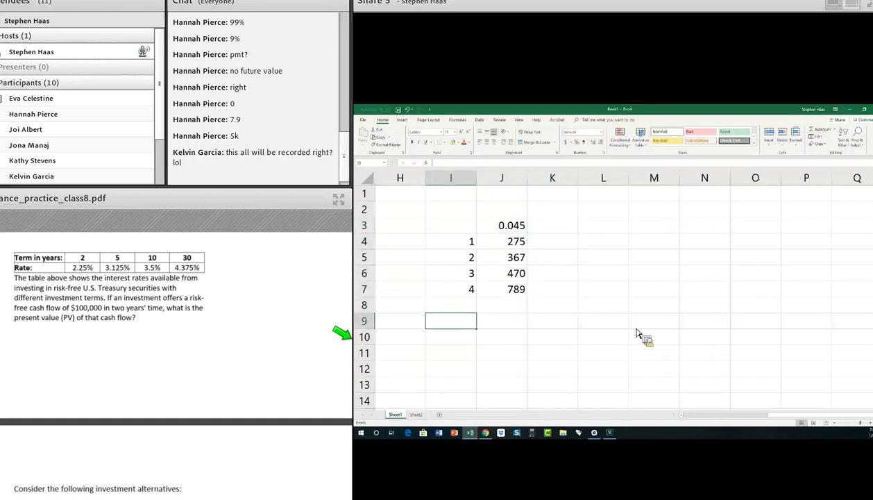
pyautogui.write('NPV')
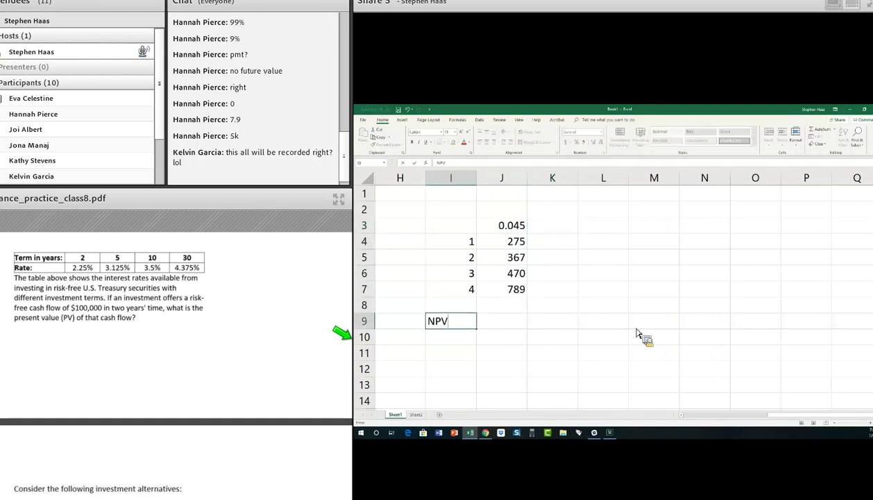
pyautogui.press('Right')
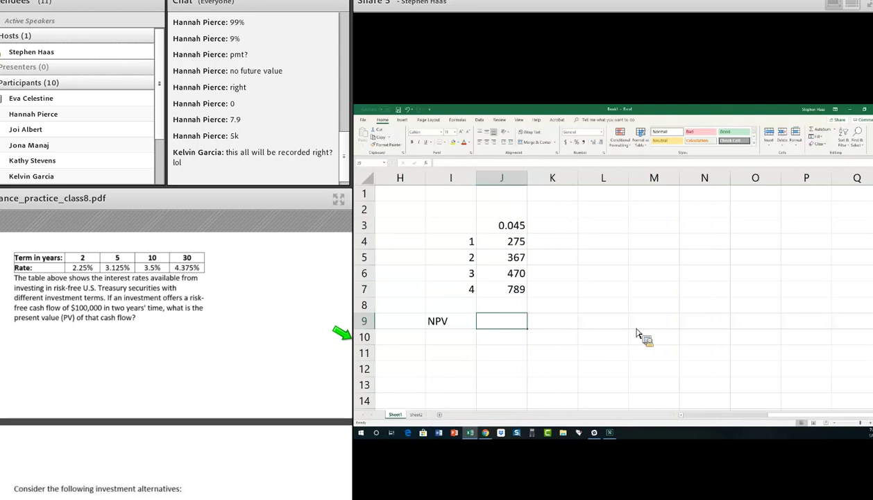
pyautogui.write('=np')
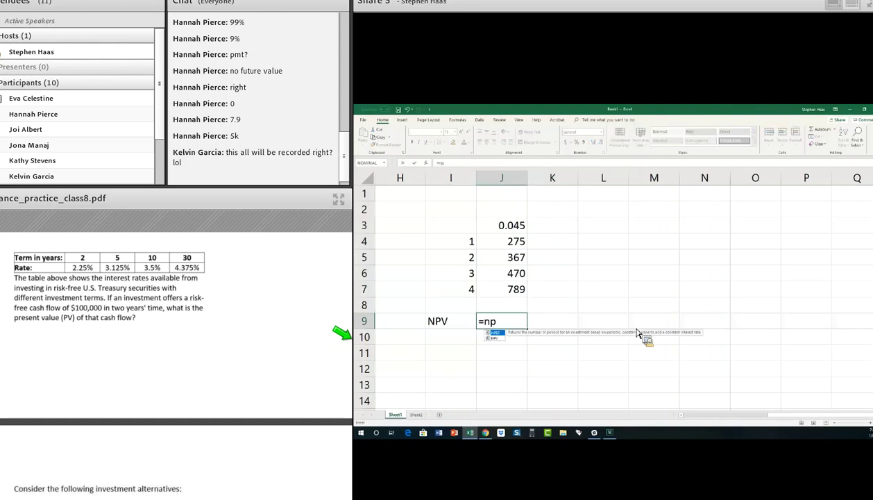
pyautogui.write('v(')
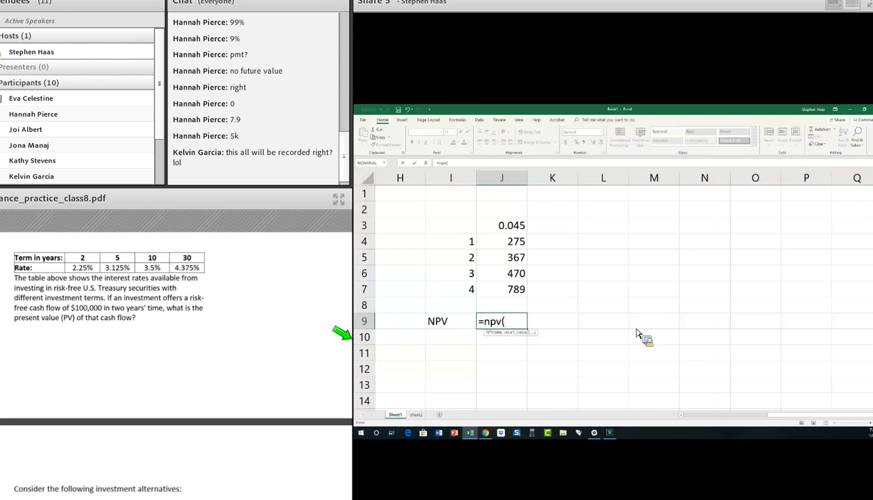
pyautogui.click(513, 229)
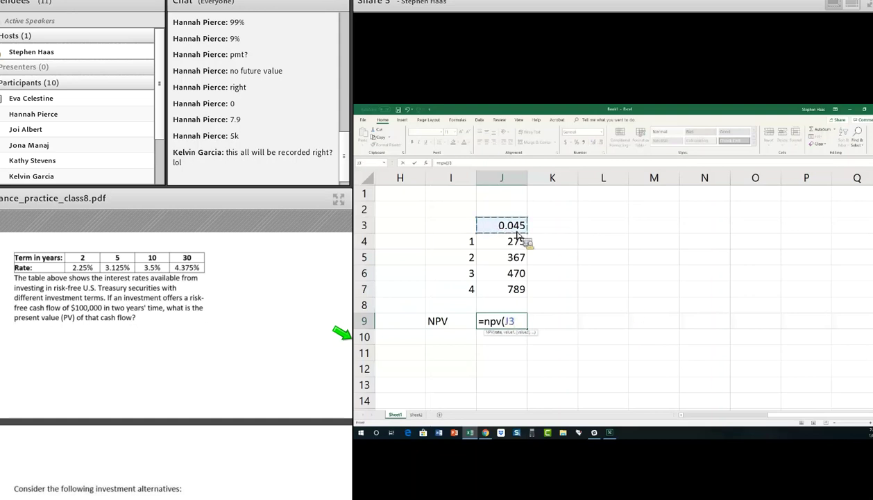
pyautogui.write(',')
pyautogui.moveTo(517, 241); pyautogui.dragTo(517, 290)
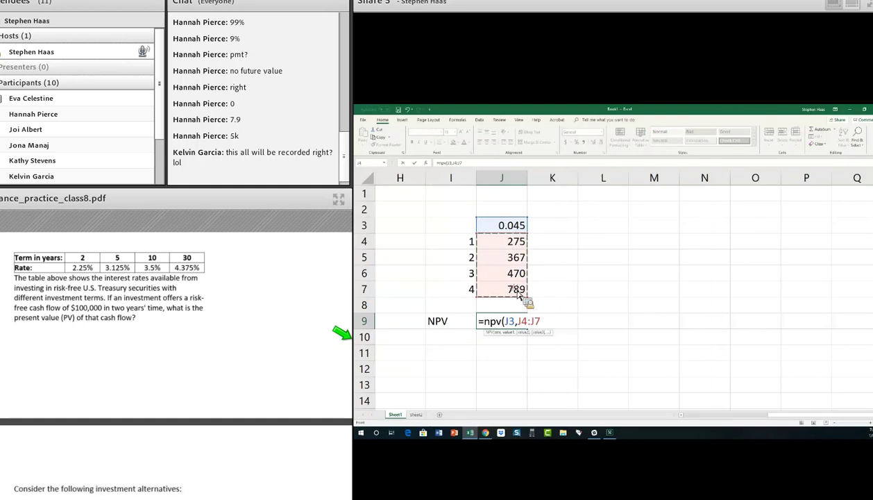
pyautogui.write(')')
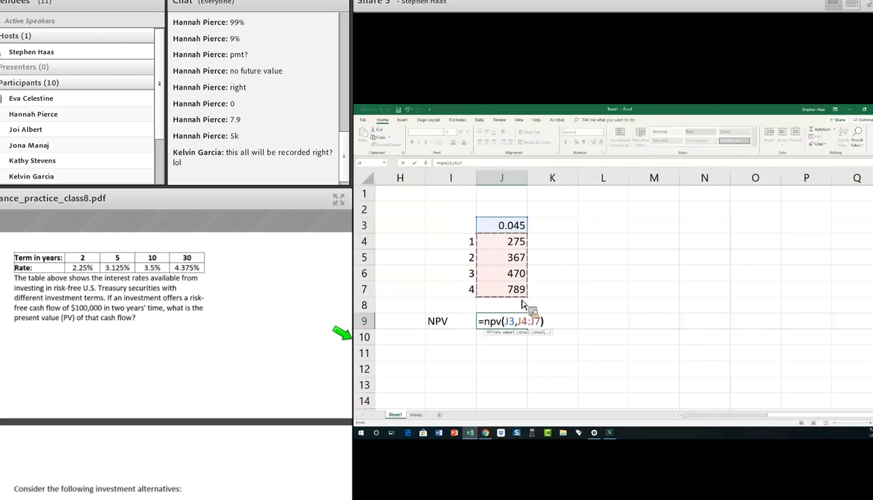
pyautogui.press('Tab')
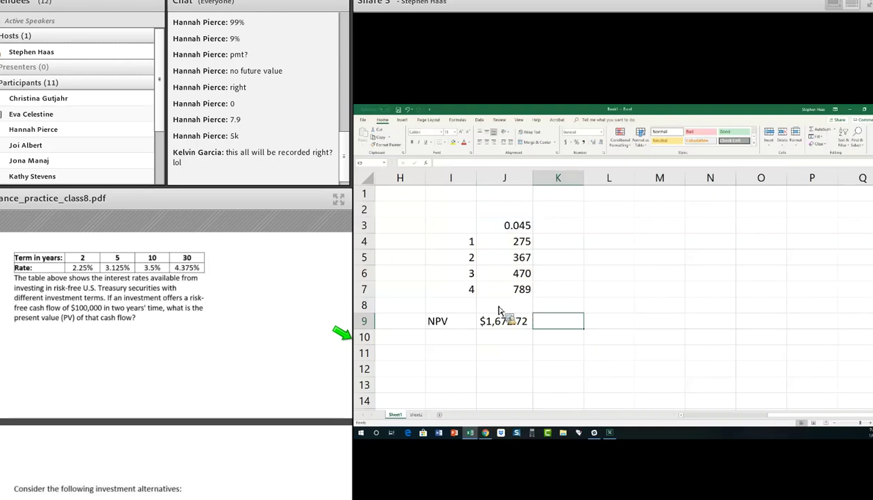
# - Clear all contents of Sheet1 and return to cell A1
pyautogui.press('Left')
pyautogui.press('Left')
pyautogui.hotkey('ctrl', 'Left')
pyautogui.press('Down')
pyautogui.press('Down')
pyautogui.press('Down')
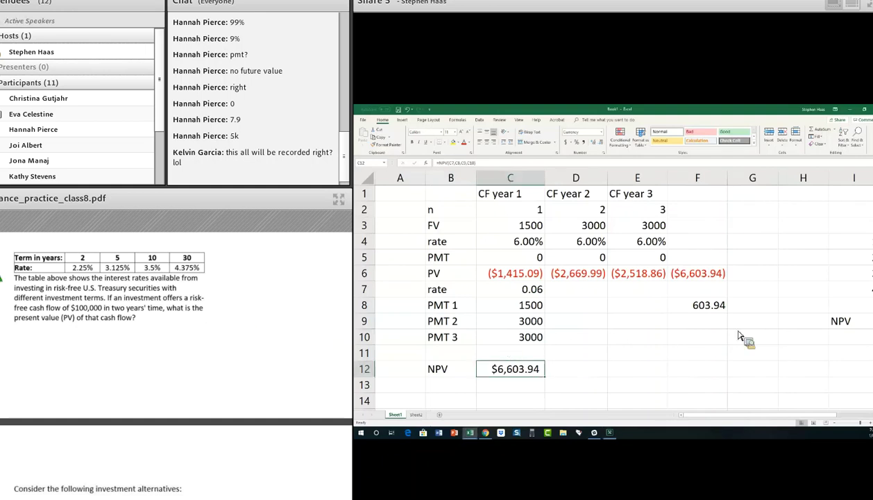
pyautogui.moveTo(743, 341); pyautogui.dragTo(825, 403)
pyautogui.press('Delete')
pyautogui.hotkey('ctrl', 'Home')
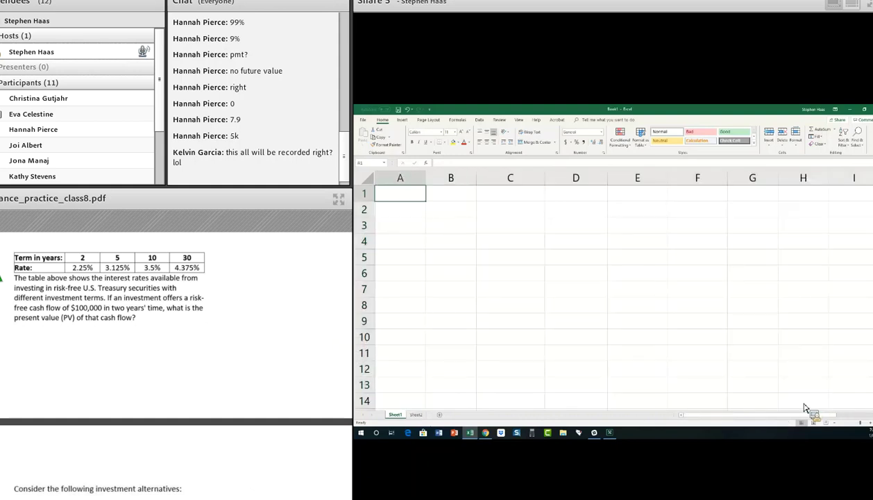
# - Enter the labels n, FV, rate and PMT in B2 through B5 for the Treasury problem
pyautogui.press('Right')
pyautogui.press('Right')
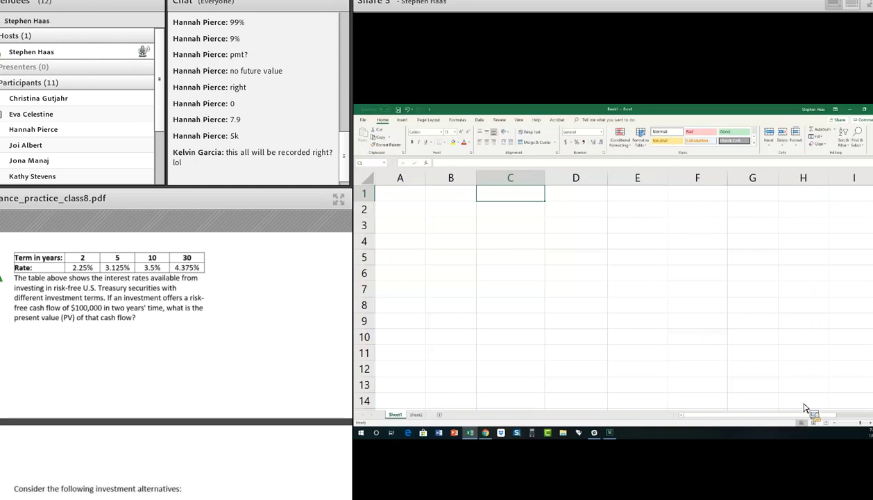
pyautogui.press('Down')
pyautogui.press('Left')
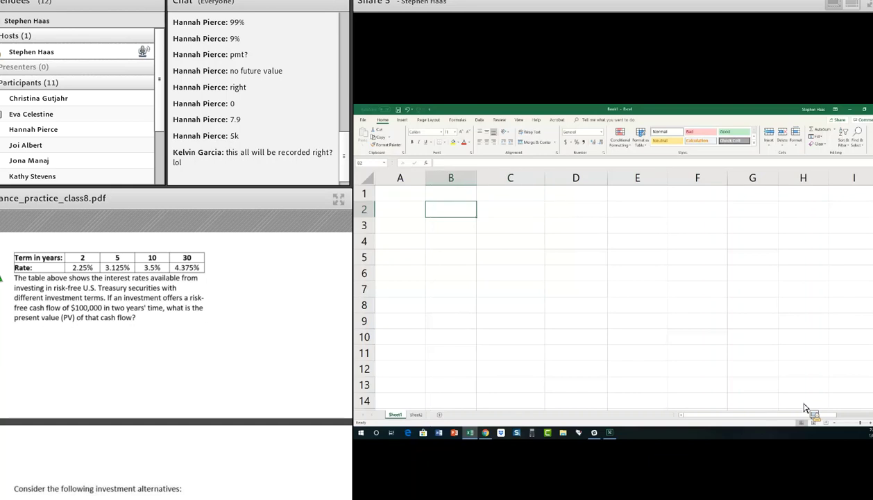
pyautogui.write('n')
pyautogui.press('Return')
pyautogui.write('FV')
pyautogui.press('Return')
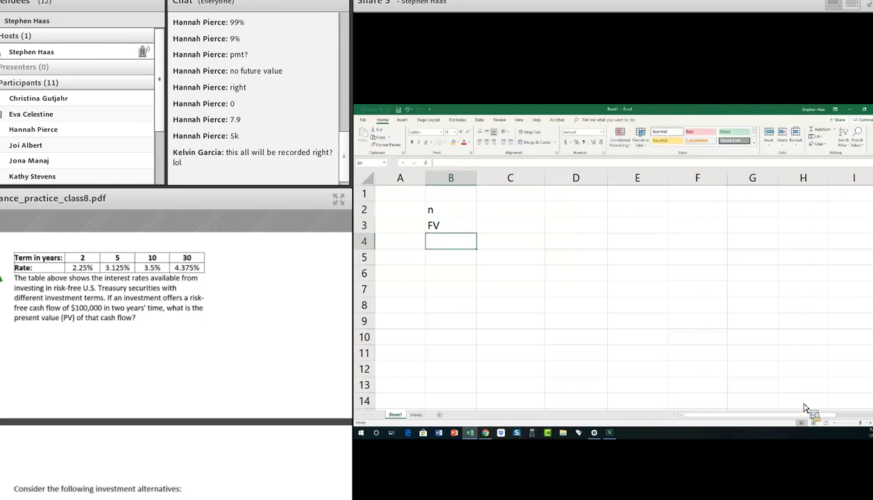
pyautogui.write('rate')
pyautogui.press('Return')
pyautogui.write('PMT')
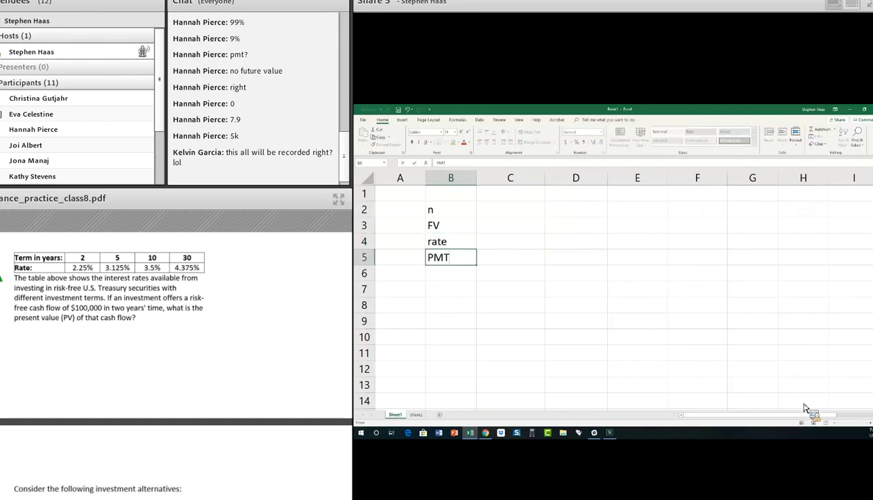
pyautogui.press('Return')
# - Enter the label PV in B7, leaving row 6 blank
pyautogui.press('Return')
pyautogui.write('FV')
pyautogui.press('BackSpace')
pyautogui.press('BackSpace')
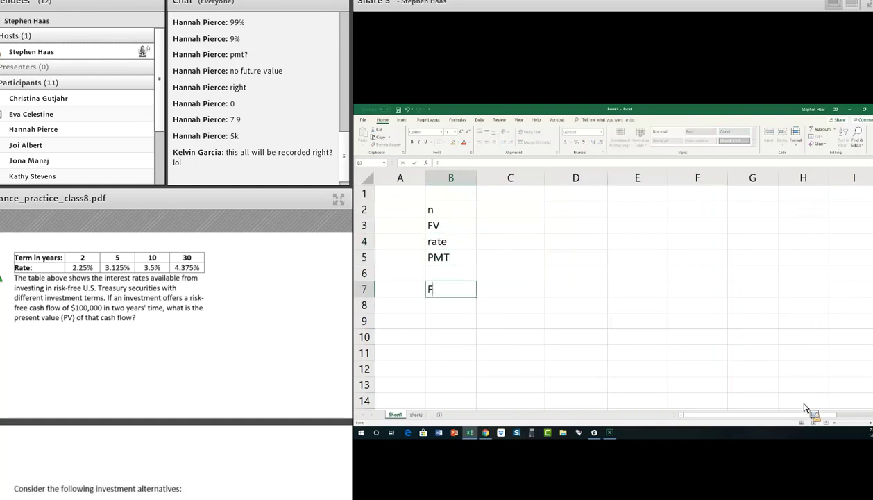
pyautogui.write('PV')
pyautogui.press('Tab')
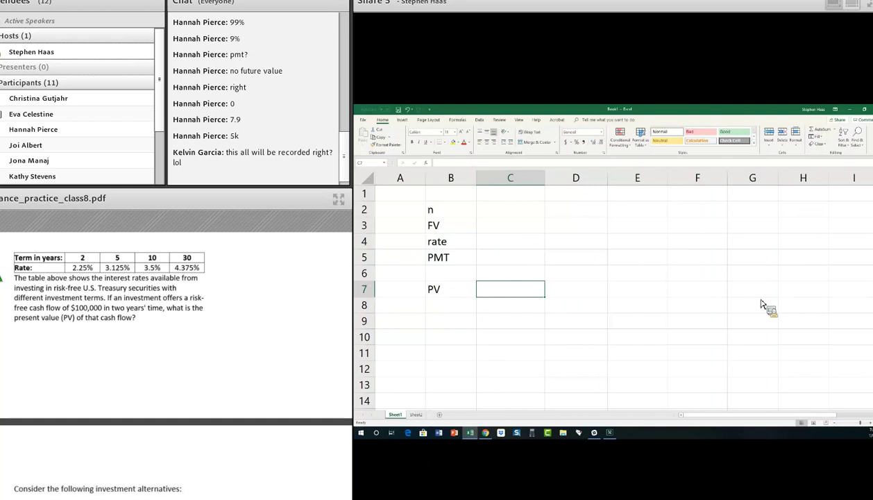
# - Enter the present value formula =PV(C4,C2,C5,C3,0) in C7
pyautogui.click(540, 214)
pyautogui.press('Down')
pyautogui.press('Down')
pyautogui.press('Down')
pyautogui.press('Down')
pyautogui.press('Down')
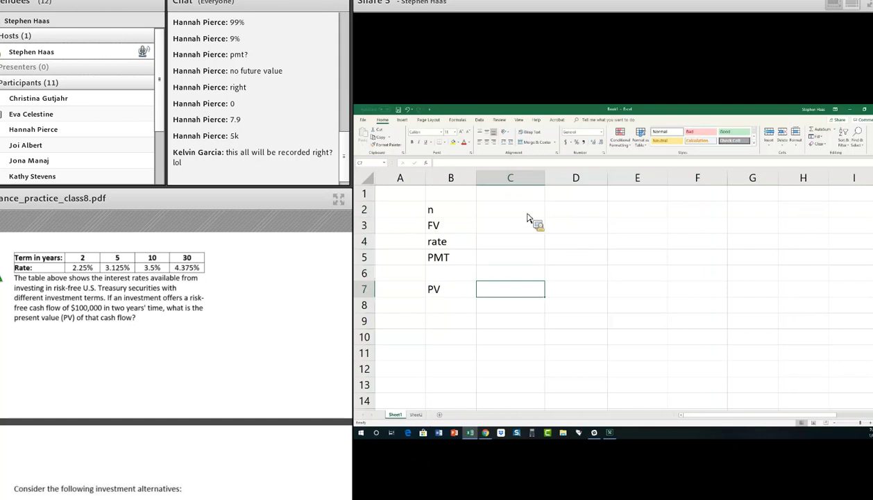
pyautogui.write('=pv(')
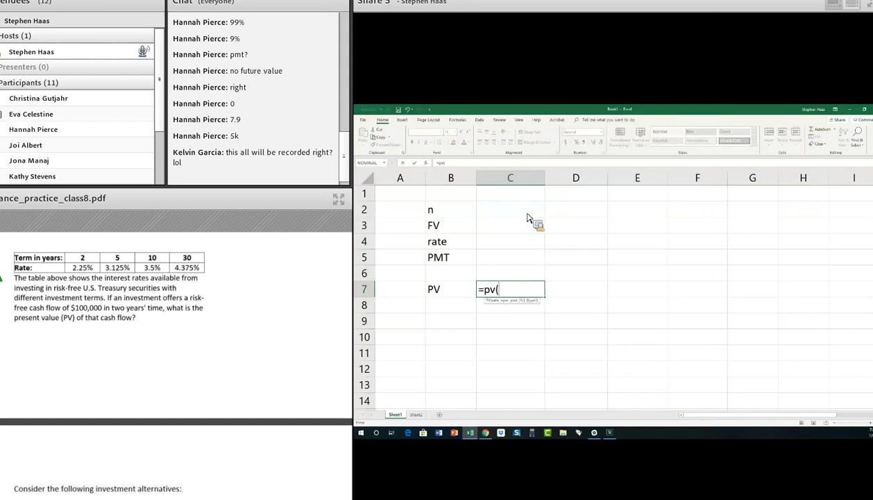
pyautogui.click(515, 241)
pyautogui.write(',')
pyautogui.press('Up')
pyautogui.press('Up')
pyautogui.press('Up')
pyautogui.press('Up')
pyautogui.press('Up')
pyautogui.write(',')
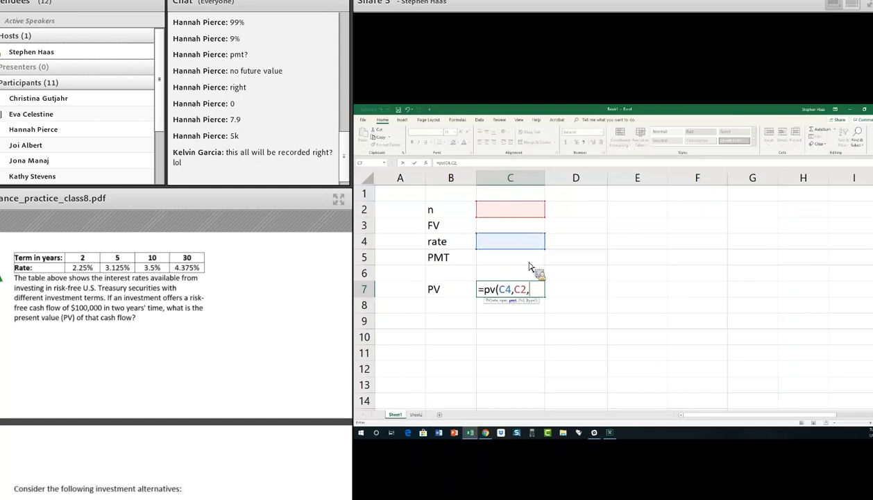
pyautogui.press('Up')
pyautogui.press('Up')
pyautogui.write(',')
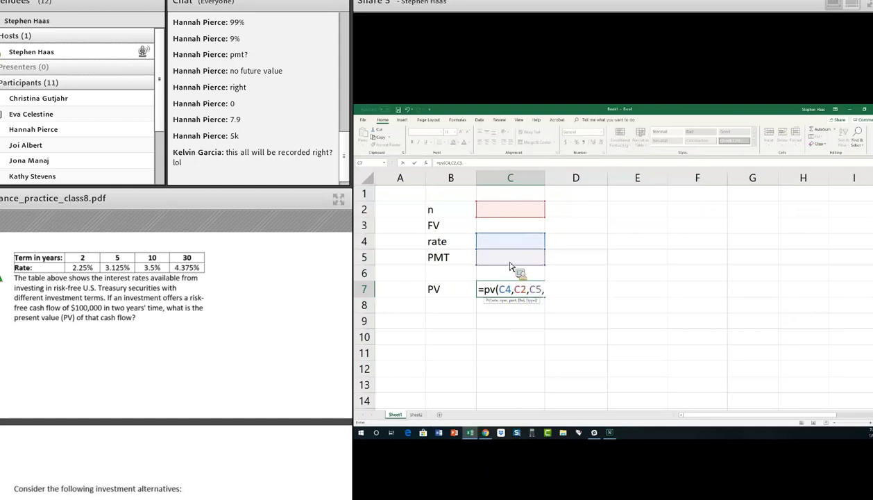
pyautogui.press('Up')
pyautogui.press('Up')
pyautogui.press('Up')
pyautogui.press('Up')
pyautogui.write(',')
pyautogui.write('0')
pyautogui.press('Tab')
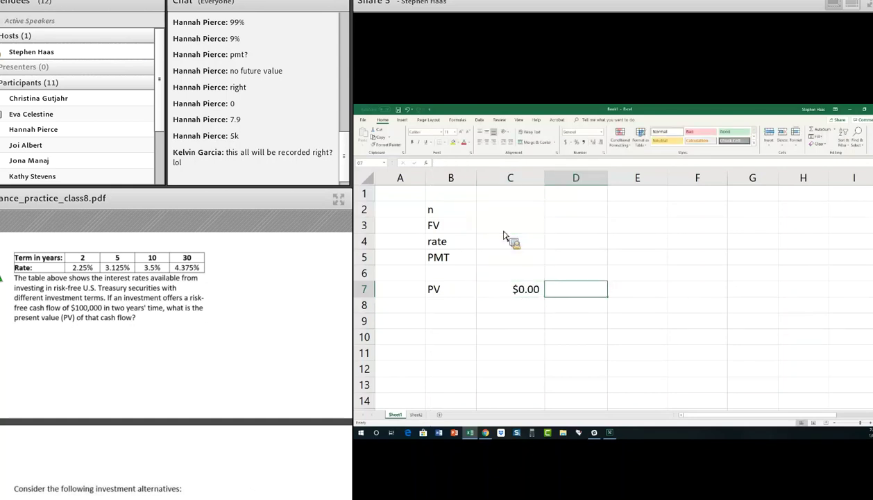
# - Enter 2 for n in C2 and 100000 for FV in C3
pyautogui.press('Left')
pyautogui.press('Up')
pyautogui.press('Up')
pyautogui.press('Up')
pyautogui.press('Up')
pyautogui.press('Up')
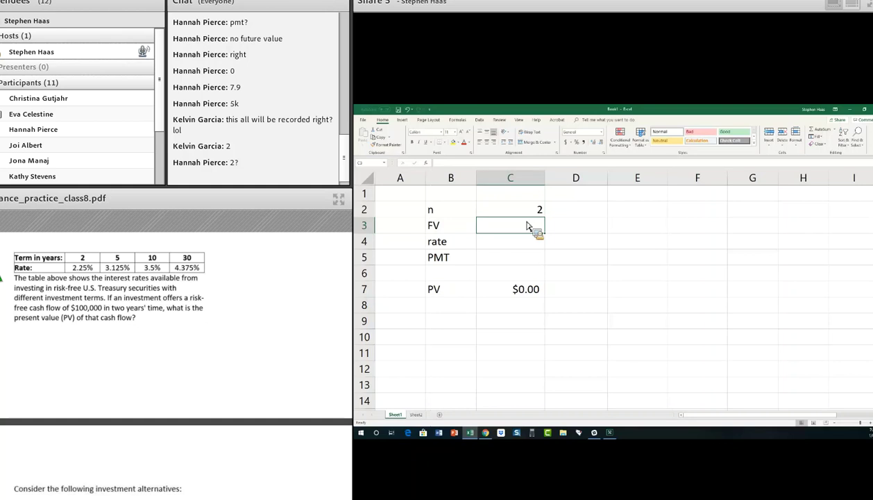
pyautogui.write('100000')
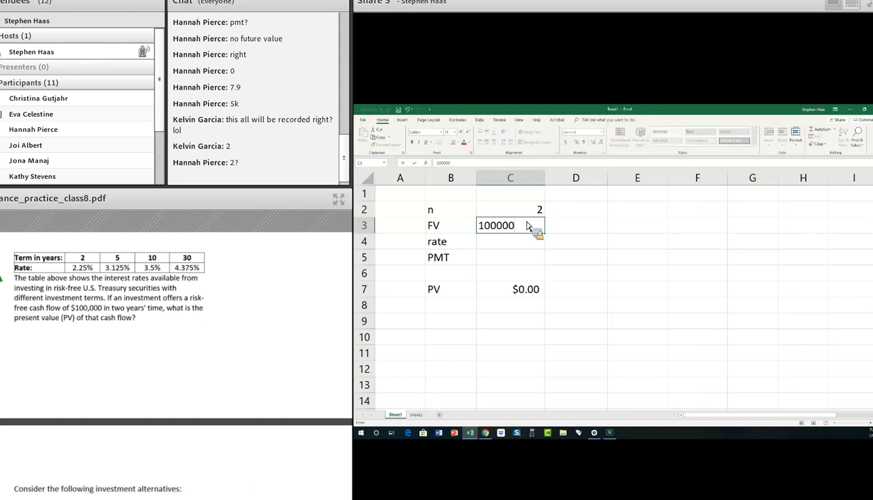
pyautogui.press('Tab')
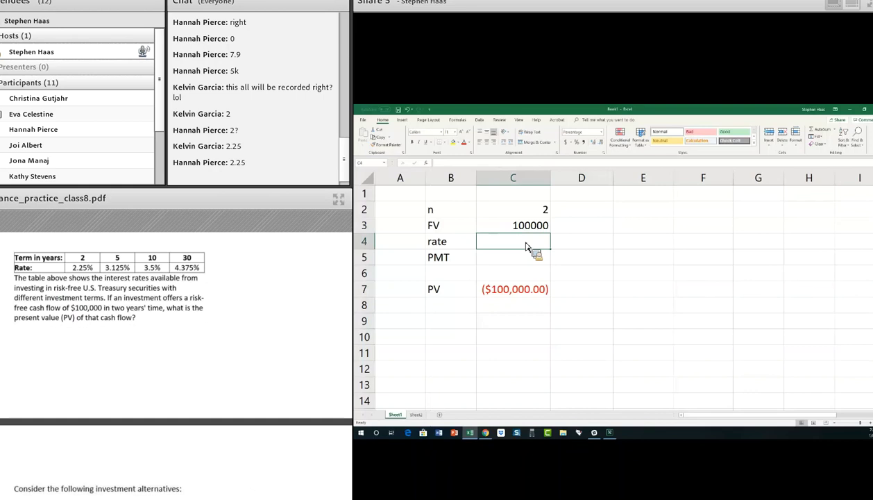
# - Enter a rate of .0225 in C4 and a PMT of 0 in C5
pyautogui.write('.0225')
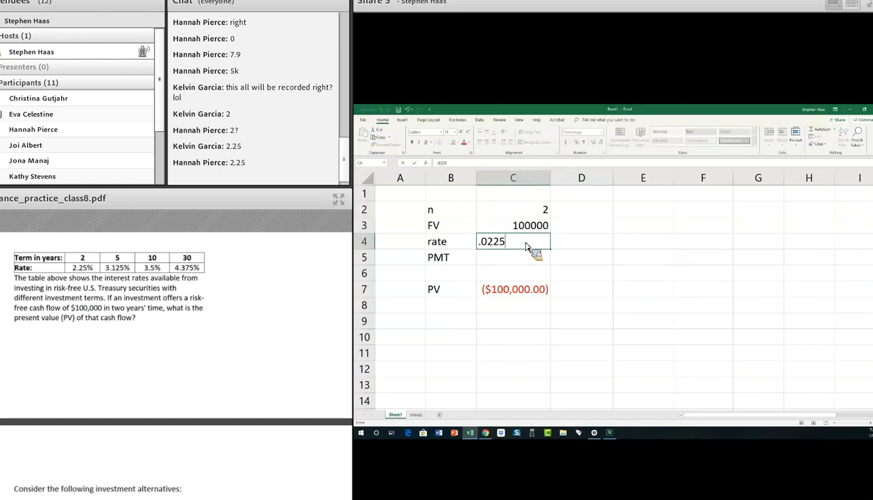
pyautogui.press('Tab')
pyautogui.press('Return')
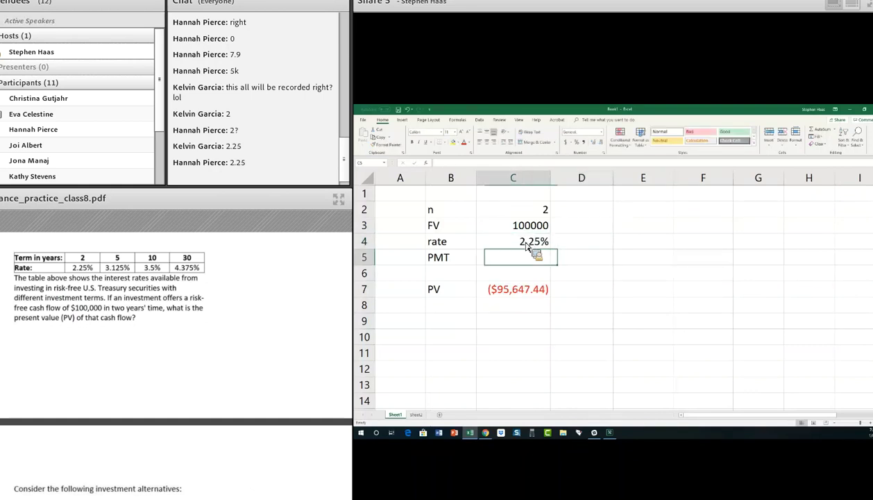
pyautogui.write('0')
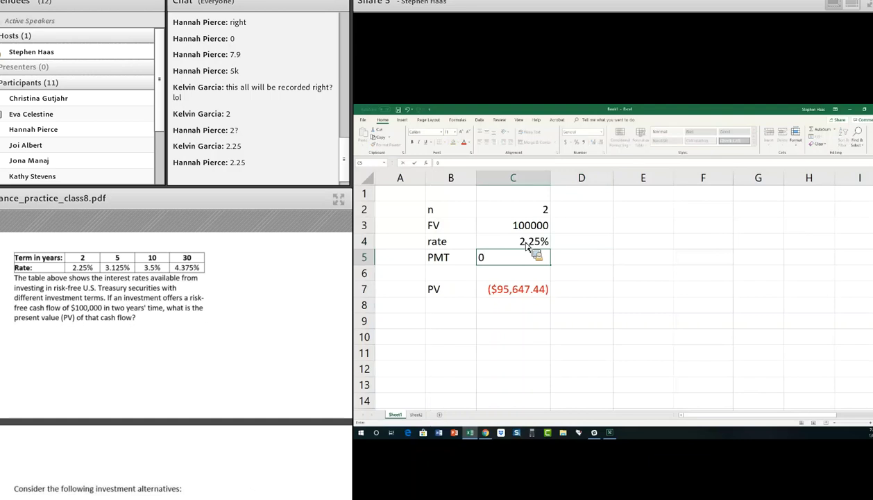
pyautogui.press('Tab')
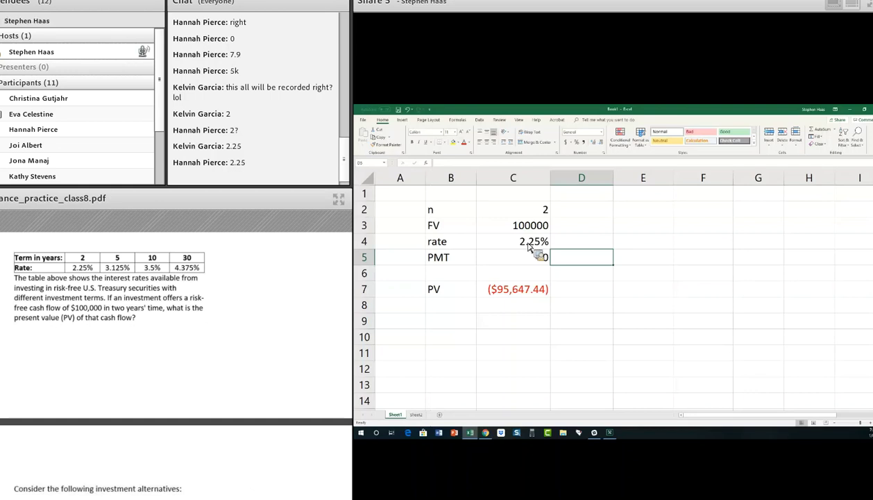
pyautogui.moveTo(533, 218); pyautogui.dragTo(694, 290)
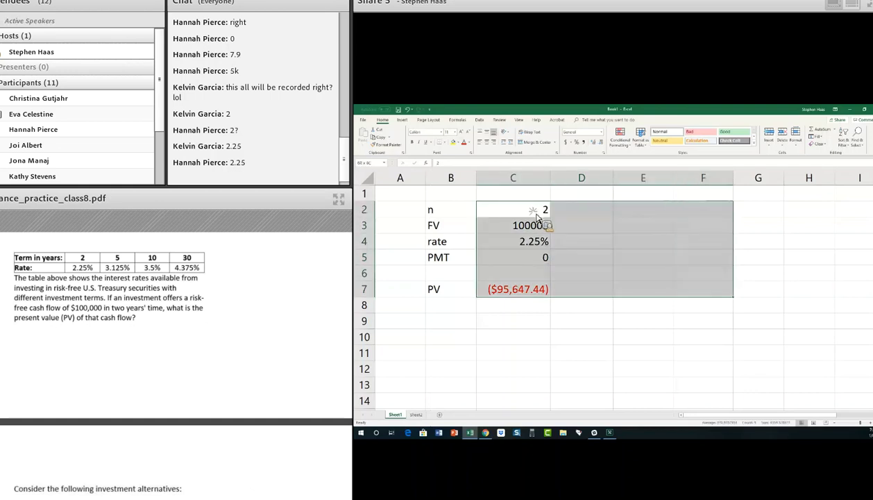
pyautogui.click(738, 302)
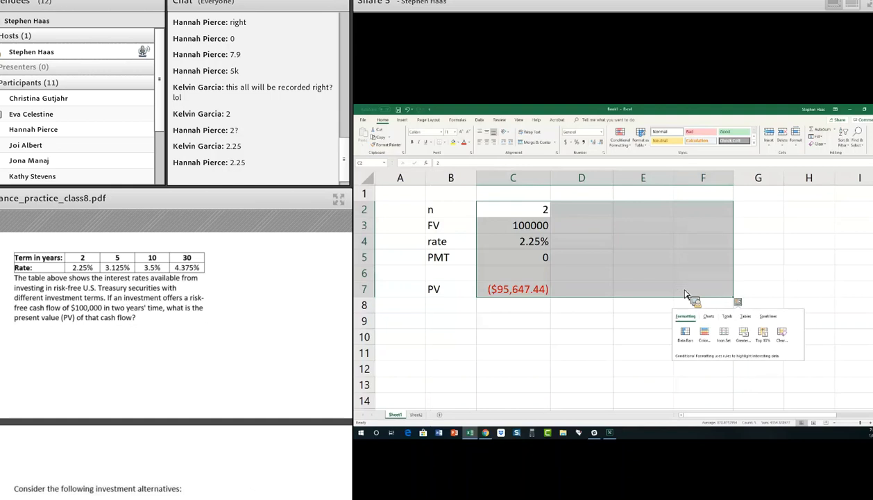
pyautogui.click(582, 194)
# - Copy the inputs and PV formula in C2:C7 into columns D, E and F, starting in row 2
pyautogui.moveTo(546, 221); pyautogui.dragTo(546, 289)
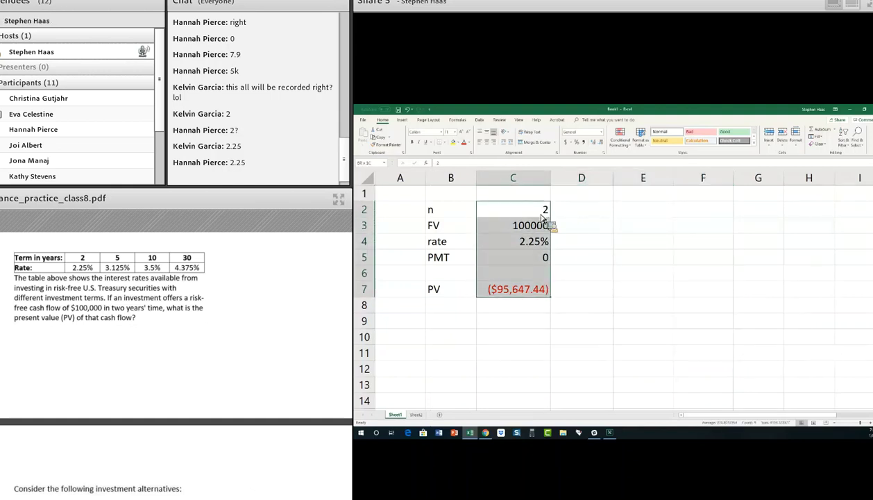
pyautogui.hotkey('ctrl', 'c')
pyautogui.press('Right')
pyautogui.hotkey('ctrl', 'v')
pyautogui.press('Right')
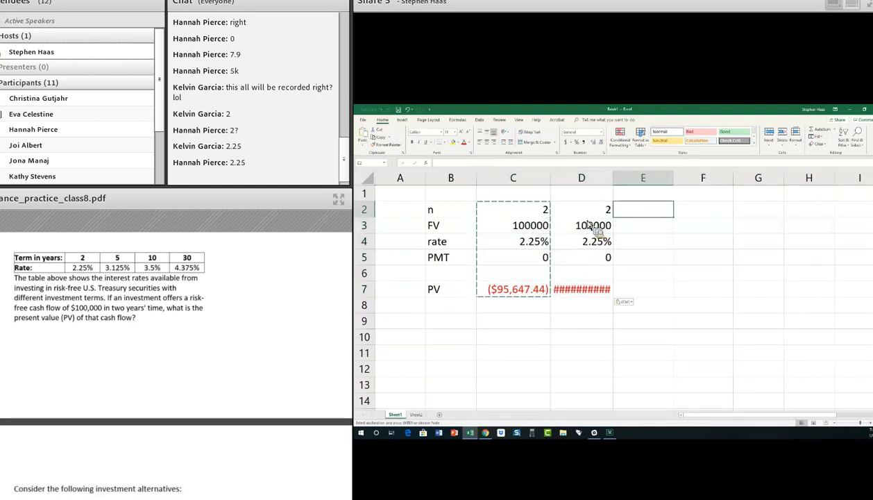
pyautogui.hotkey('ctrl', 'v')
pyautogui.press('Right')
pyautogui.hotkey('ctrl', 'v')
# - Widen columns D through F to fit their PV amounts, and end the pending copy
pyautogui.press('Down')
pyautogui.press('Down')
pyautogui.press('Down')
pyautogui.press('Down')
pyautogui.press('Down')
pyautogui.press('Down')
pyautogui.press('Down')
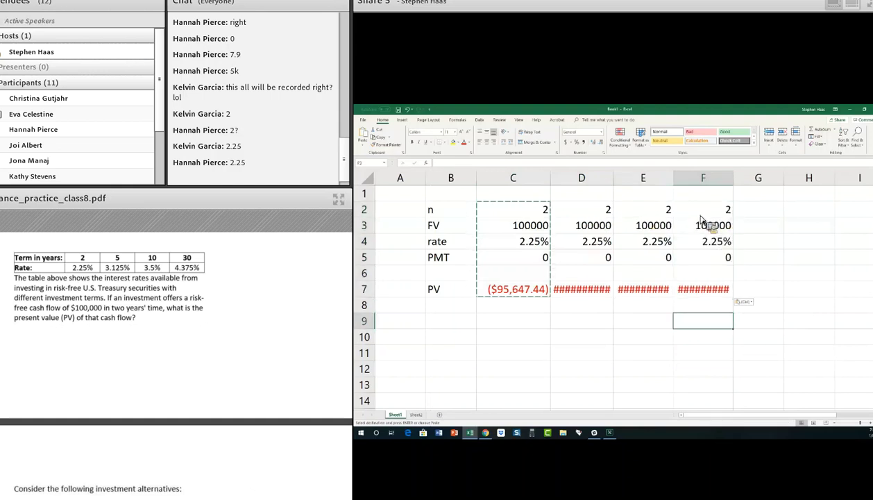
pyautogui.moveTo(614, 179); pyautogui.dragTo(746, 180)
pyautogui.press('Left')
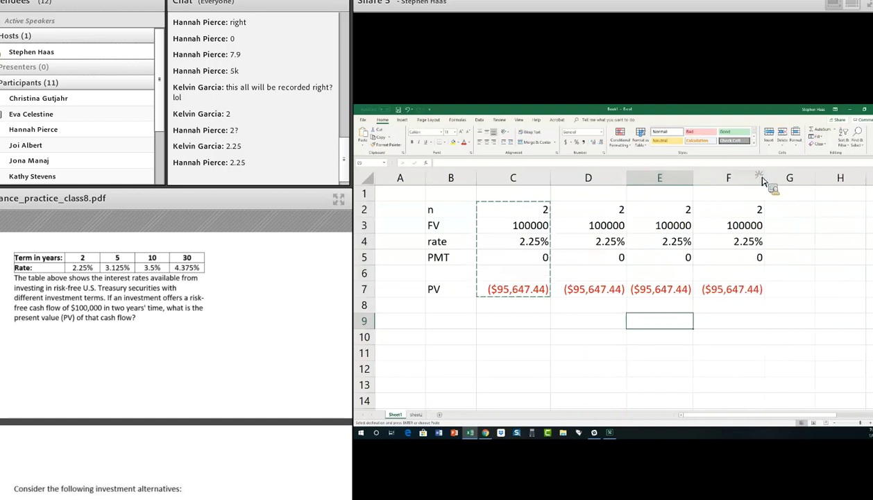
pyautogui.write('=')
pyautogui.press('Escape')
# - Examine the FV and PMT rows across the four term columns to compare their values
pyautogui.press('Up')
pyautogui.press('Up')
pyautogui.press('Up')
pyautogui.press('Up')
pyautogui.press('Up')
pyautogui.press('Up')
pyautogui.press('Up')
pyautogui.press('Left')
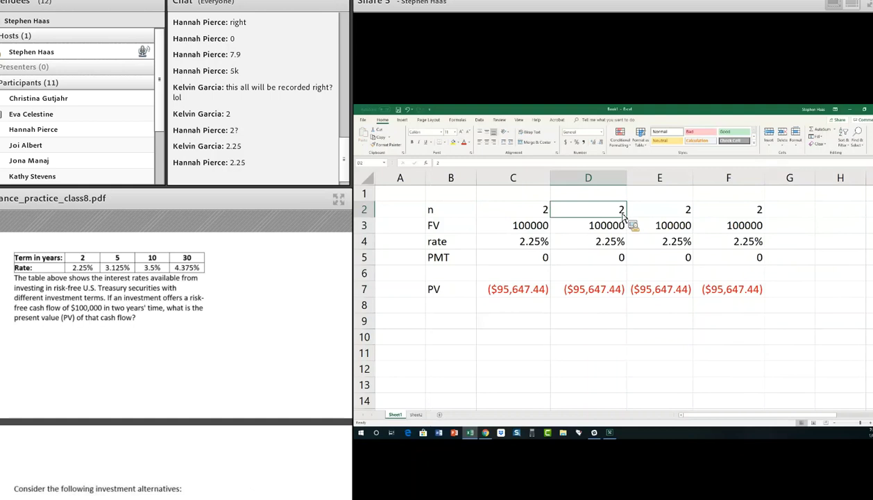
pyautogui.press('Down')
pyautogui.press('Left')
pyautogui.hotkey('shift', 'Right')
pyautogui.hotkey('shift', 'Right')
pyautogui.hotkey('shift', 'Right')
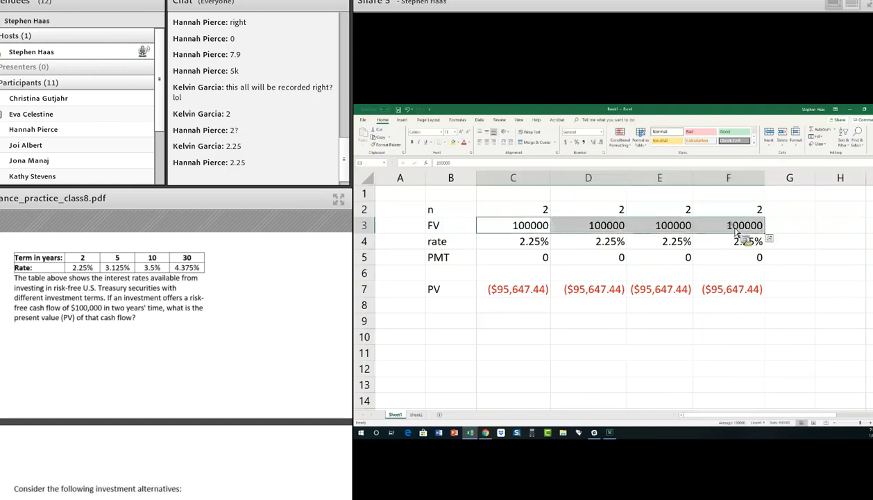
pyautogui.press('Down')
pyautogui.press('Down')
pyautogui.hotkey('shift', 'Right')
pyautogui.hotkey('shift', 'Right')
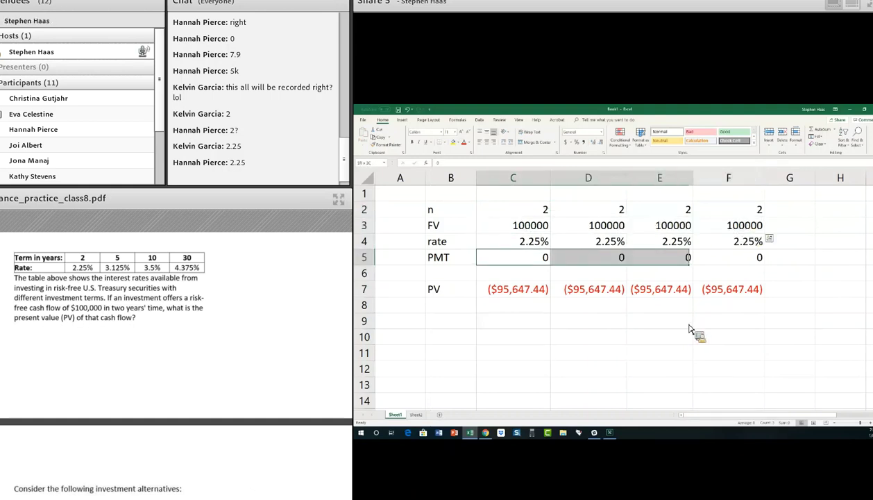
pyautogui.press('Down')
pyautogui.press('Right')
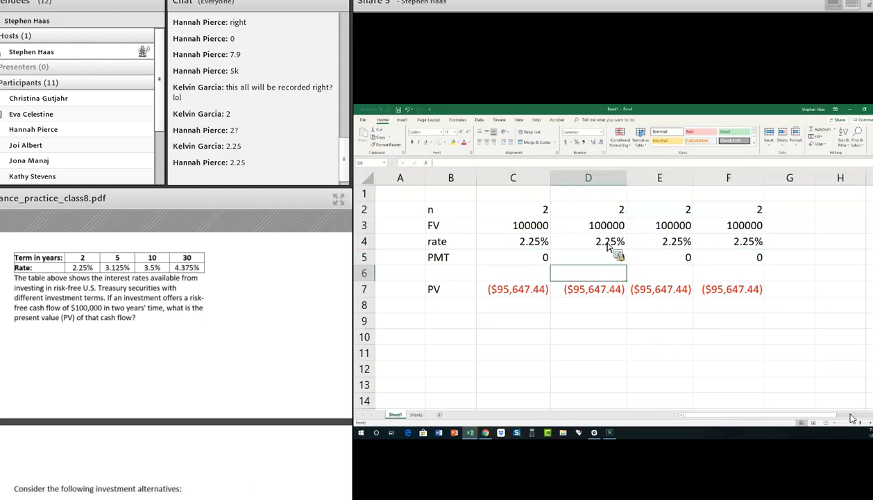
# - Set n to 5, 10 and 30 in D2, E2 and F2
pyautogui.press('Up')
pyautogui.press('Up')
pyautogui.press('Up')
pyautogui.press('Up')
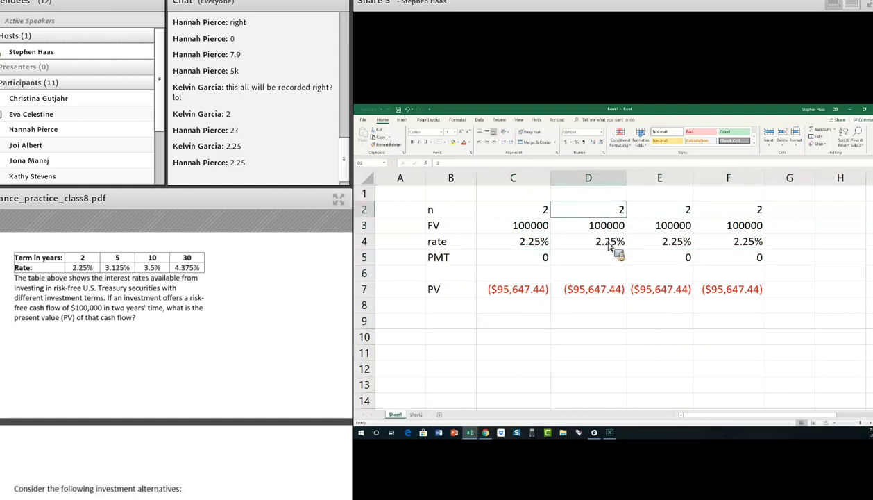
pyautogui.write('5')
pyautogui.press('Tab')
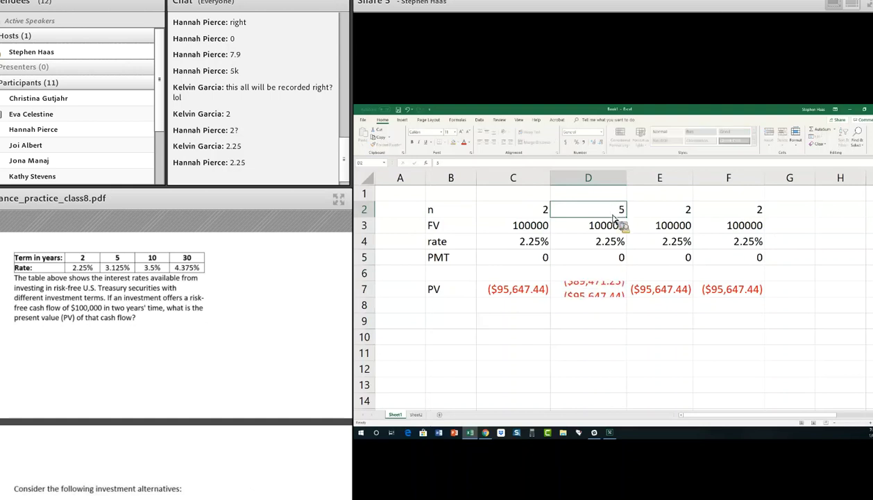
pyautogui.write('10')
pyautogui.press('Tab')
pyautogui.write('30')
pyautogui.press('Down')
# - Set the five-year rate in D4 to 3.125% and display it with three decimal places
pyautogui.press('Down')
pyautogui.press('Left')
pyautogui.press('Left')
pyautogui.press('Left')
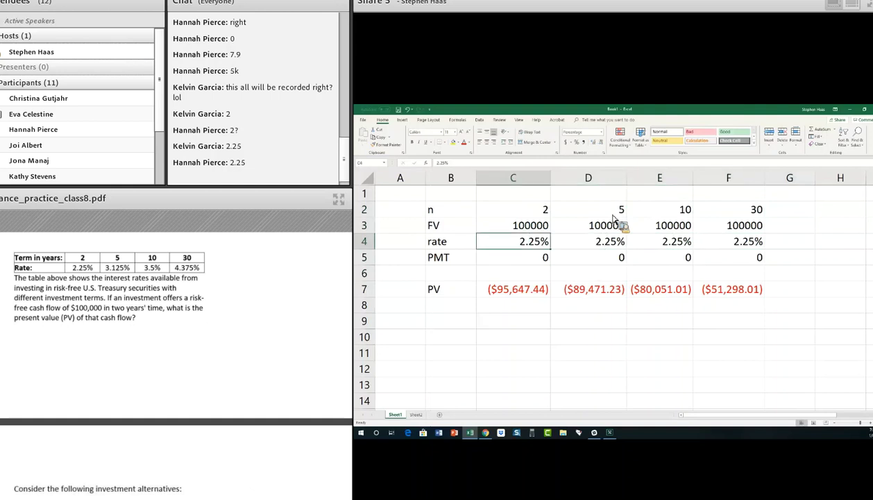
pyautogui.press('Right')
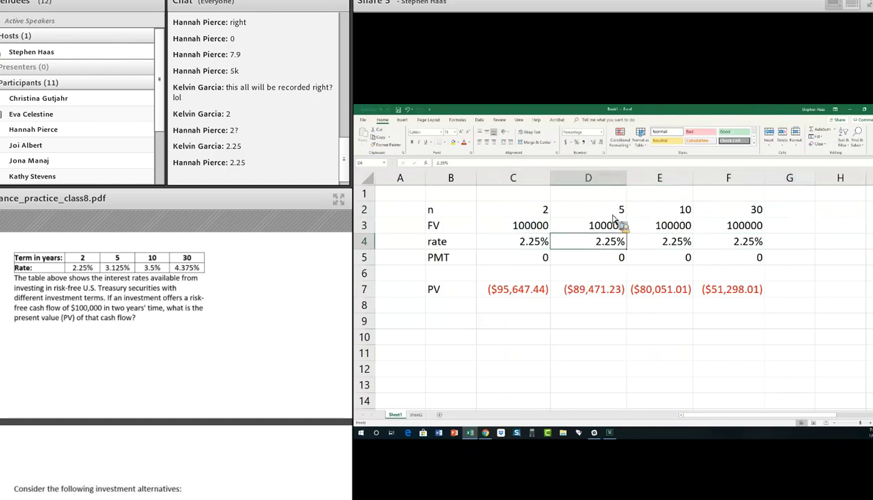
pyautogui.write('3.125')
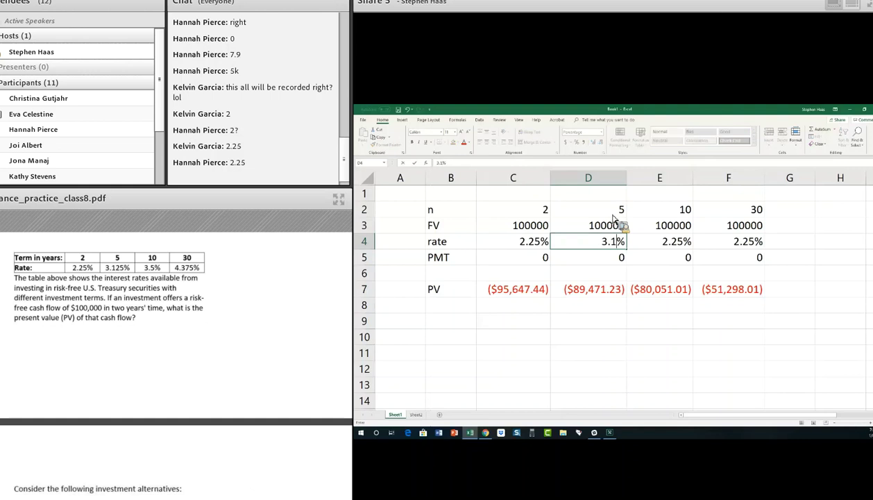
pyautogui.press('Tab')
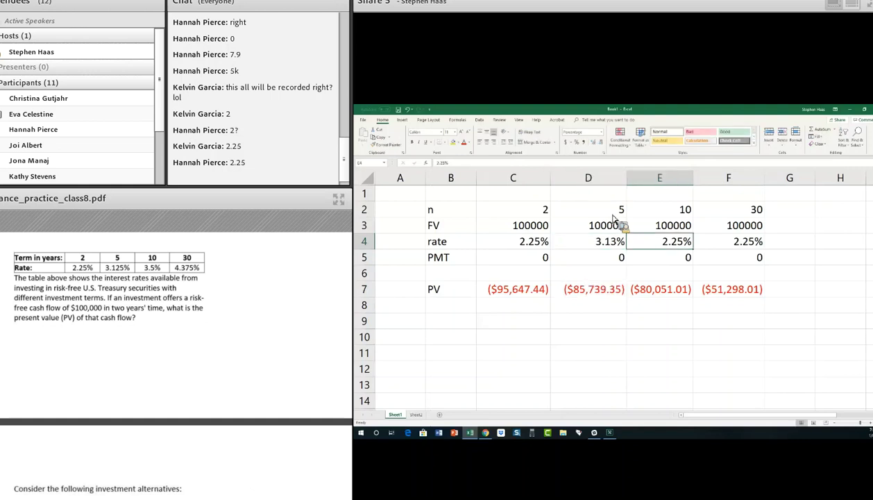
pyautogui.press('Left')
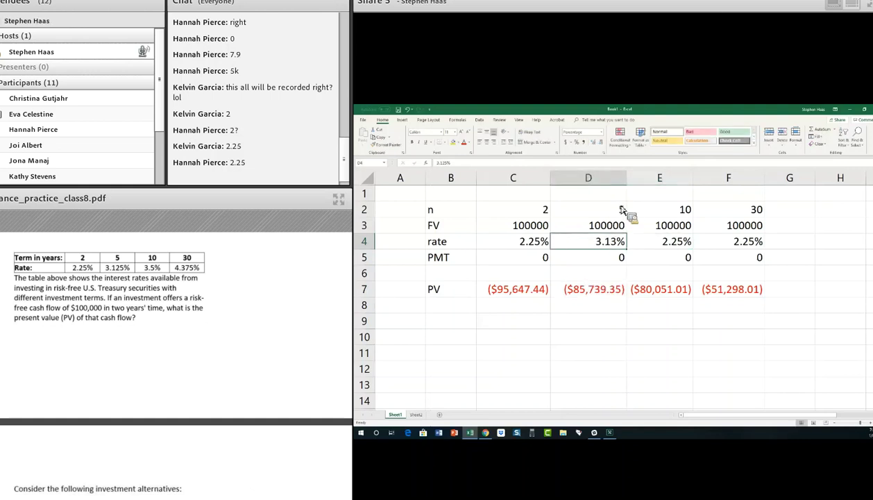
pyautogui.click(583, 140)
pyautogui.press('Right')
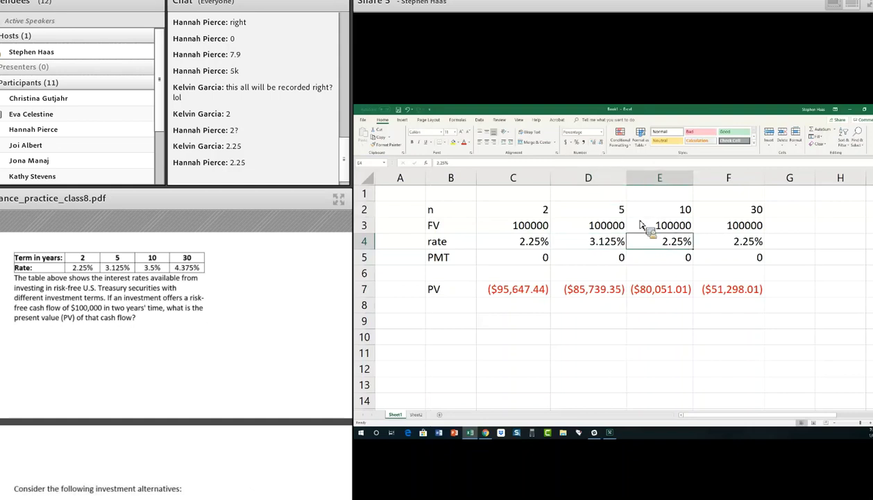
# - Set the rates in E4 to 3.5% and F4 to 4.375%, displaying F4 with three decimal places
pyautogui.write('3.5')
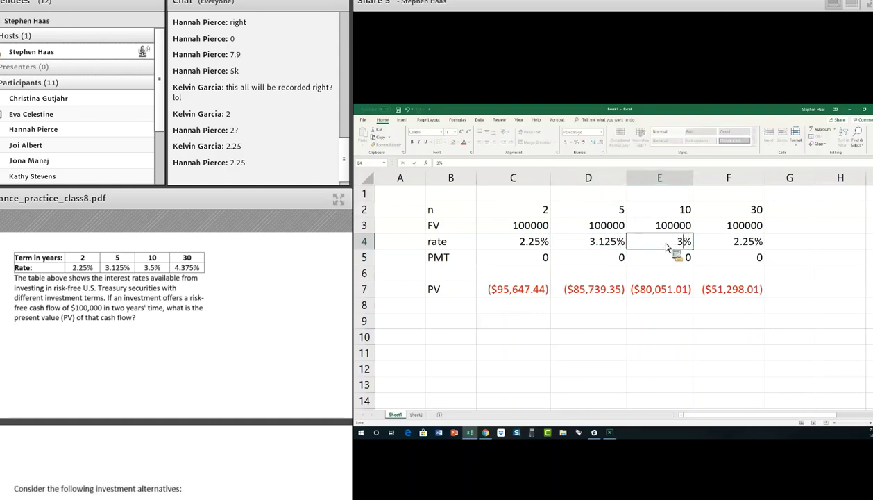
pyautogui.press('Tab')
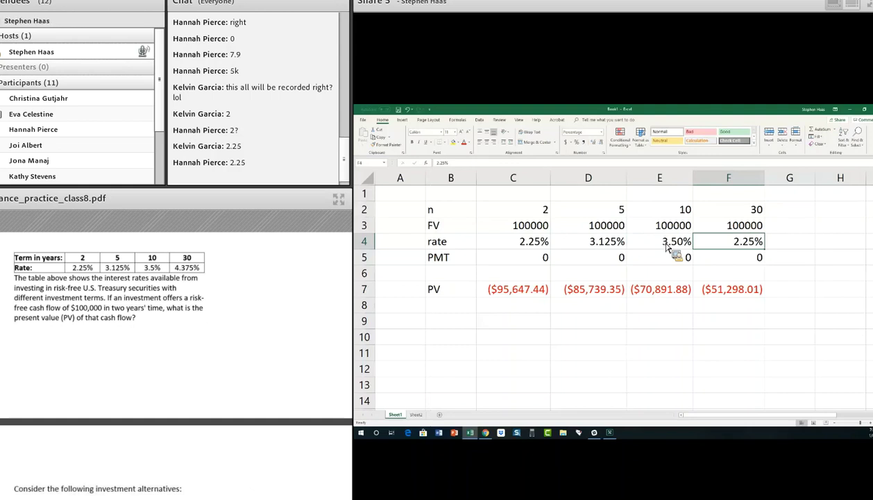
pyautogui.write('4.375')
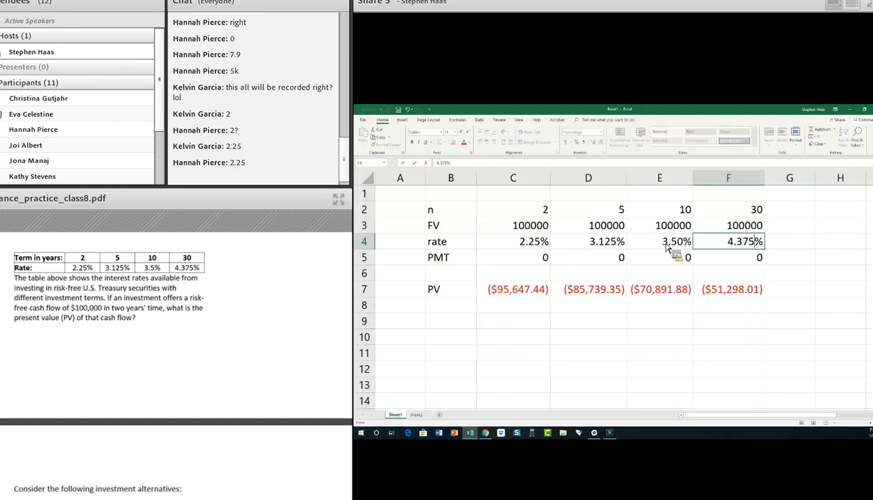
pyautogui.press('Tab')
pyautogui.press('Left')
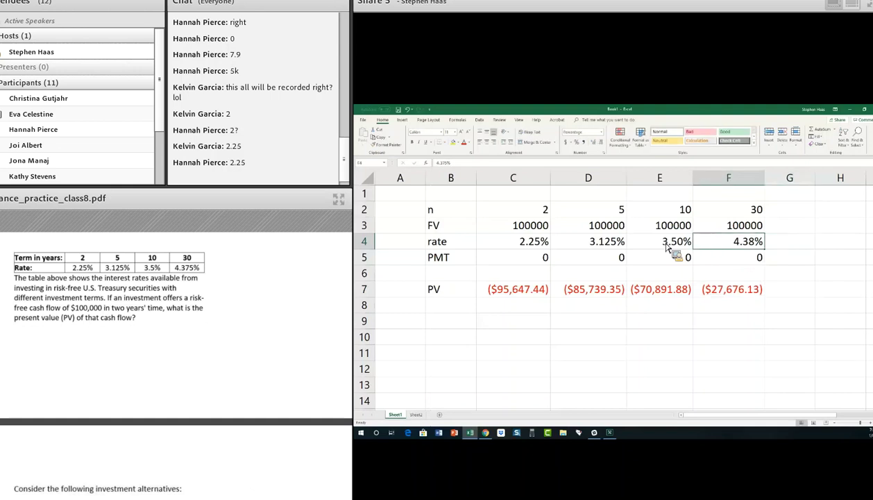
pyautogui.click(584, 141)
pyautogui.press('Left')
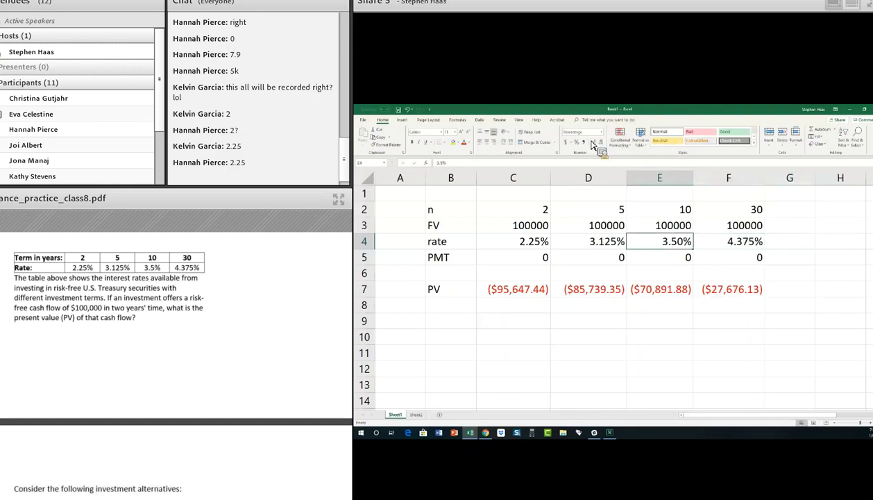
# - Examine the inputs and present value for the two-year term, and the FV and rate for the five-year term
pyautogui.click(656, 270)
pyautogui.moveTo(513, 208); pyautogui.dragTo(527, 257)
pyautogui.hotkey('ctrl', 'Down')
pyautogui.hotkey('ctrl', 'Down')
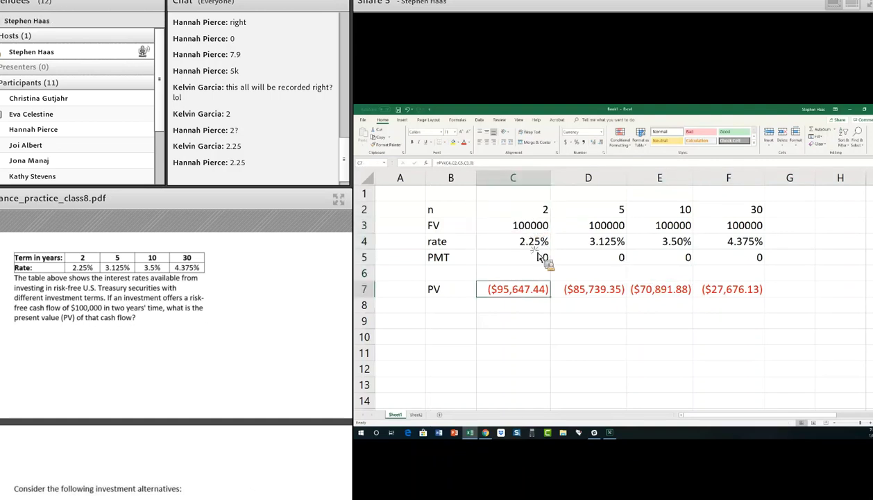
pyautogui.press('Up')
pyautogui.press('Up')
pyautogui.press('Up')
pyautogui.press('Up')
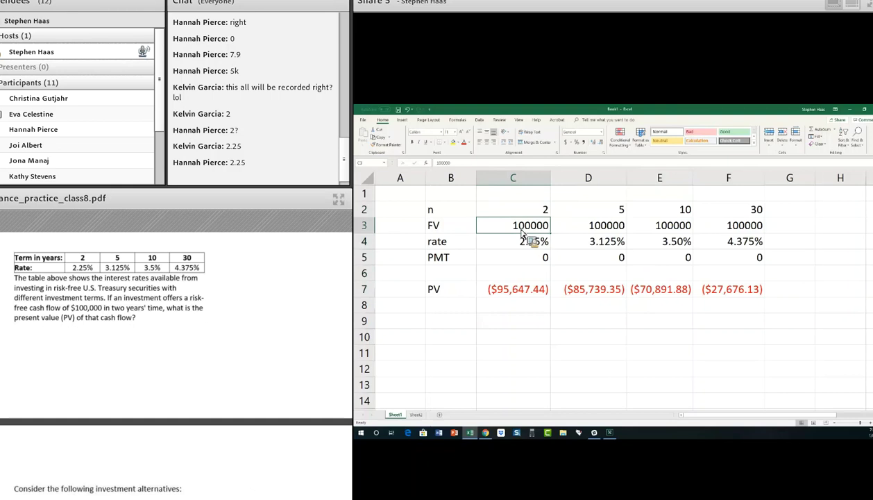
pyautogui.press('Down')
pyautogui.press('Down')
pyautogui.press('Down')
pyautogui.press('Down')
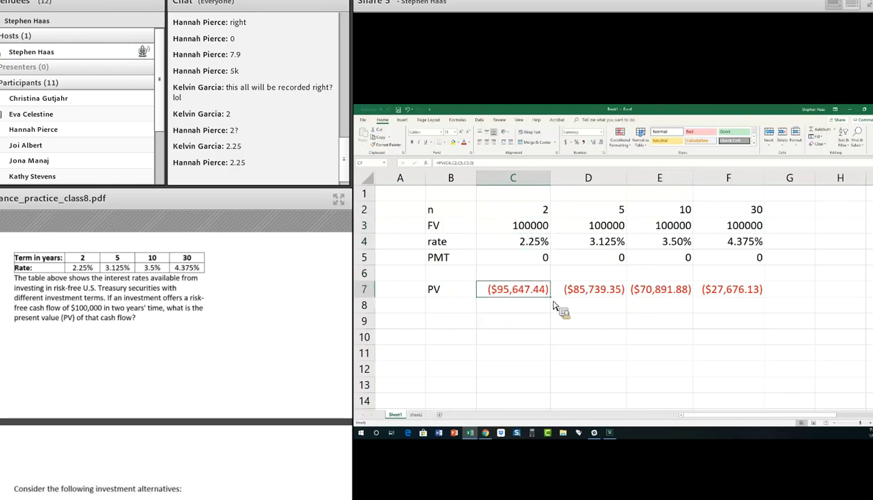
pyautogui.click(603, 240)
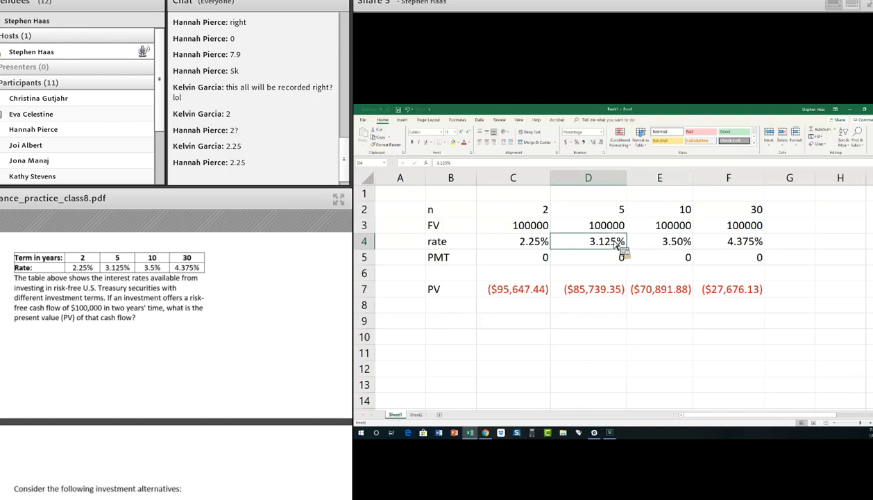
pyautogui.press('Up')
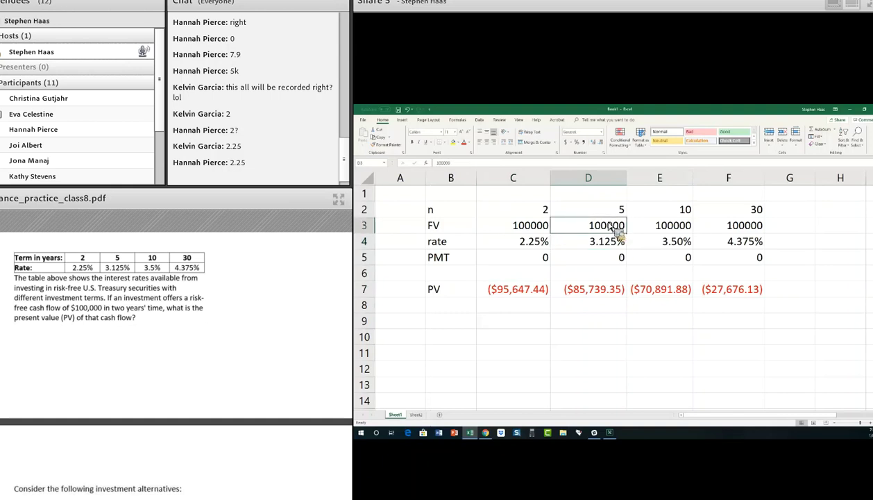
# - Examine the present value for the five-year term and the n value for the ten-year term
pyautogui.press('Down')
pyautogui.press('Down')
pyautogui.press('Down')
pyautogui.press('Down')
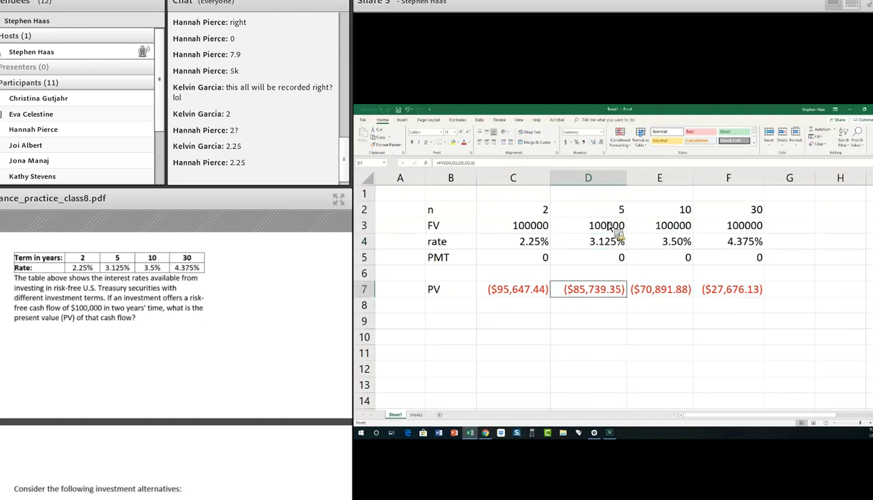
pyautogui.press('Up')
pyautogui.press('Up')
pyautogui.press('Up')
pyautogui.press('Up')
pyautogui.press('Up')
pyautogui.press('Right')
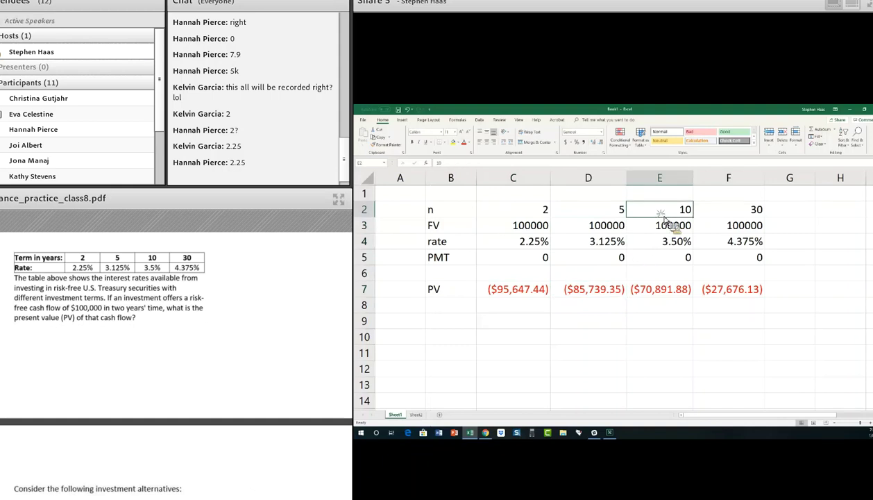
# - Examine the ten-year term's inputs and present value along with the FV and present value for the thirty-year term
pyautogui.press('Down')
pyautogui.press('Down')
pyautogui.press('Down')
pyautogui.press('Down')
pyautogui.press('Down')
pyautogui.press('Right')
pyautogui.press('Up')
pyautogui.press('Up')
pyautogui.press('Up')
pyautogui.press('Up')
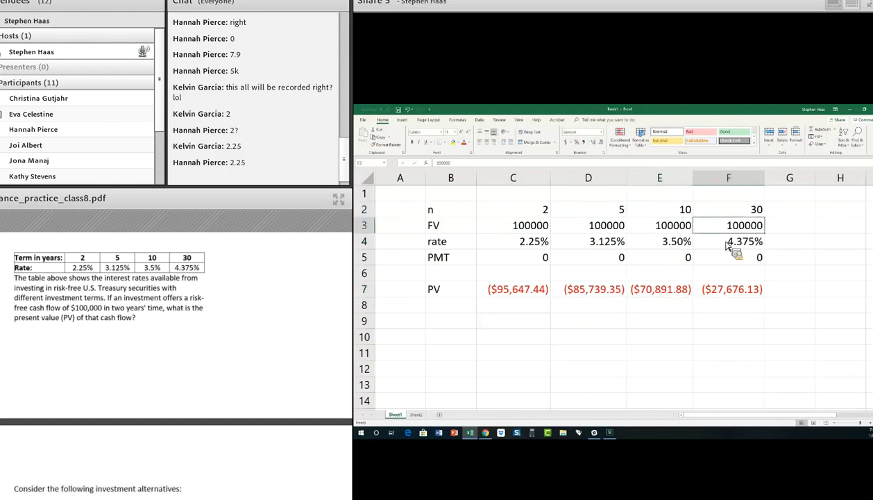
pyautogui.click(729, 289)
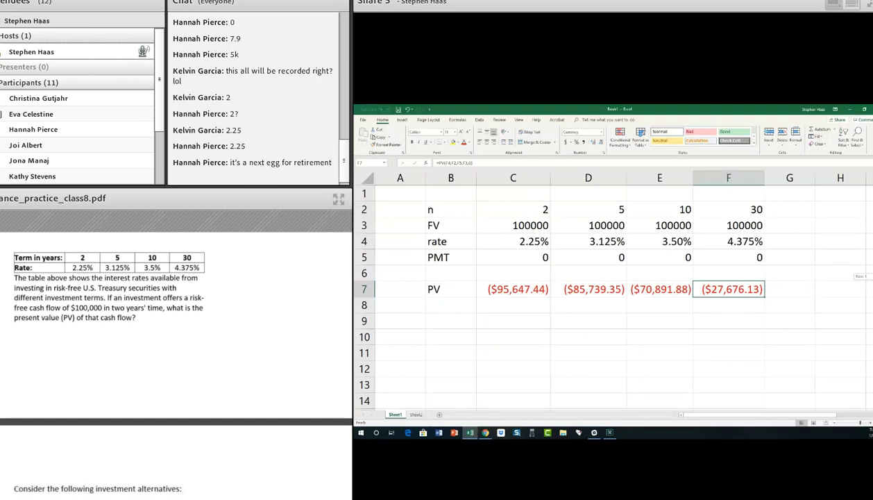
# - Review the thirty-year term's rate in F4, present value in F7 and FV in F3
pyautogui.click(736, 241)
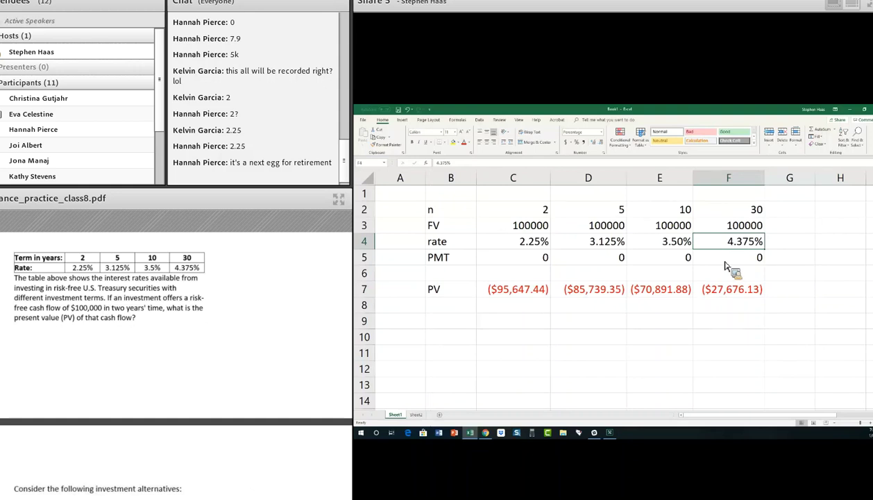
pyautogui.click(538, 307)
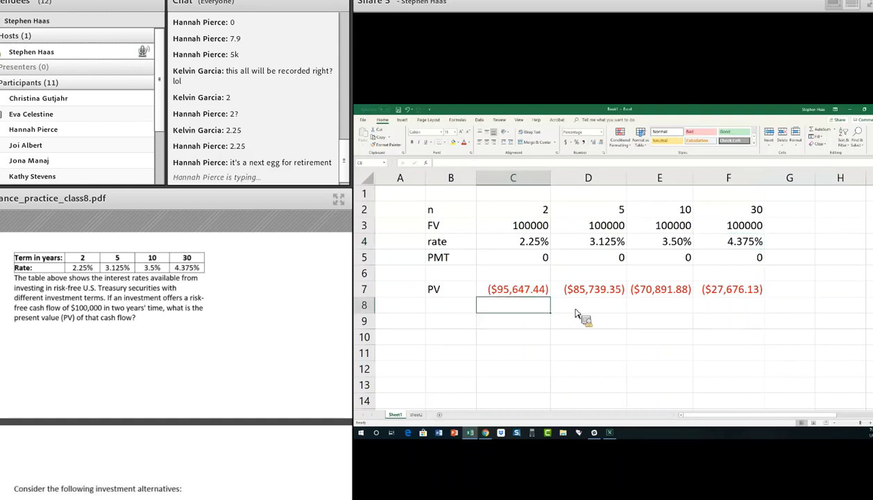
pyautogui.click(739, 243)
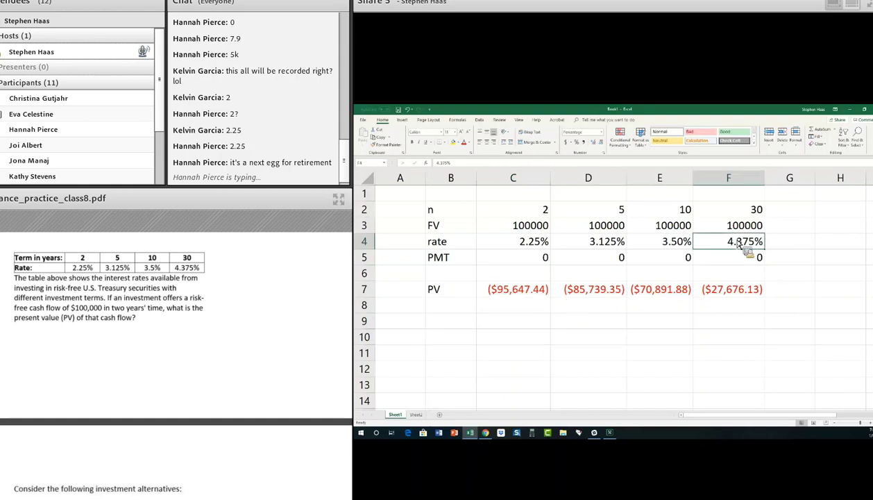
pyautogui.click(730, 286)
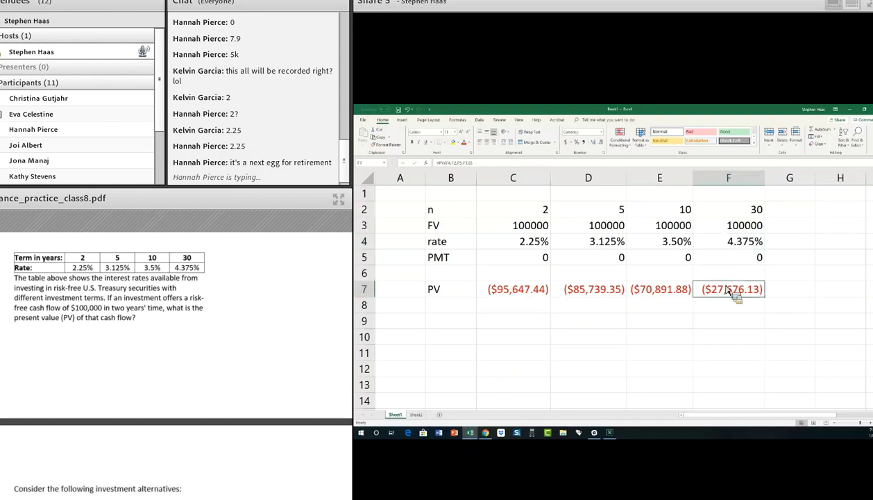
pyautogui.click(746, 229)
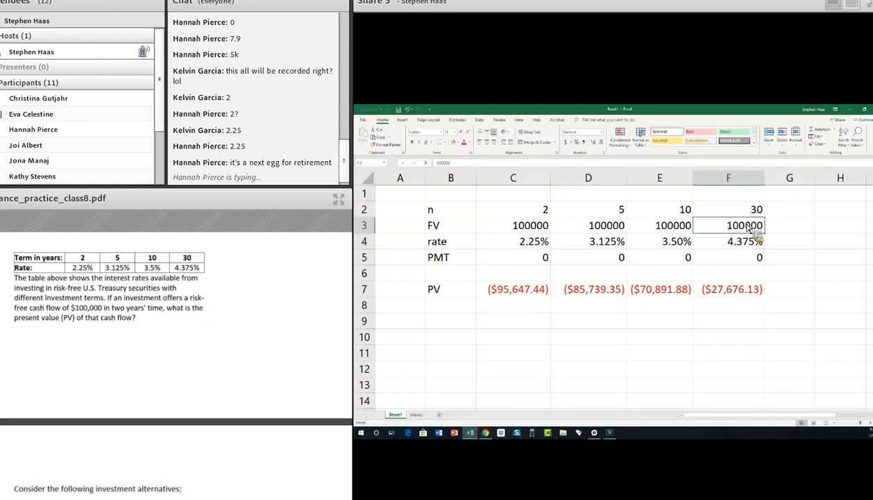
# - Switch to the practice PDF and read the problem comparing investment alternatives A to D by APR and compounding
pyautogui.scroll(-2, 852, 322)
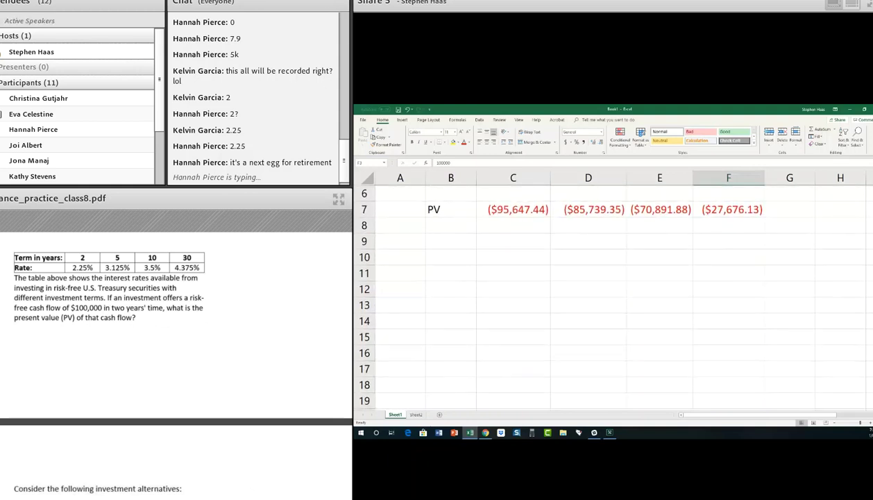
pyautogui.hotkey('alt', 'Tab')
pyautogui.scroll(-1, 173, 358)
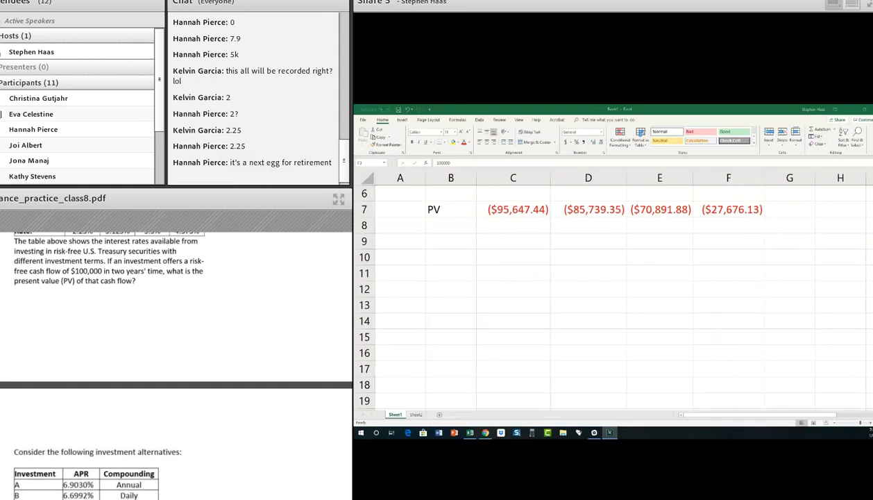
pyautogui.scroll(-5, 174, 361)
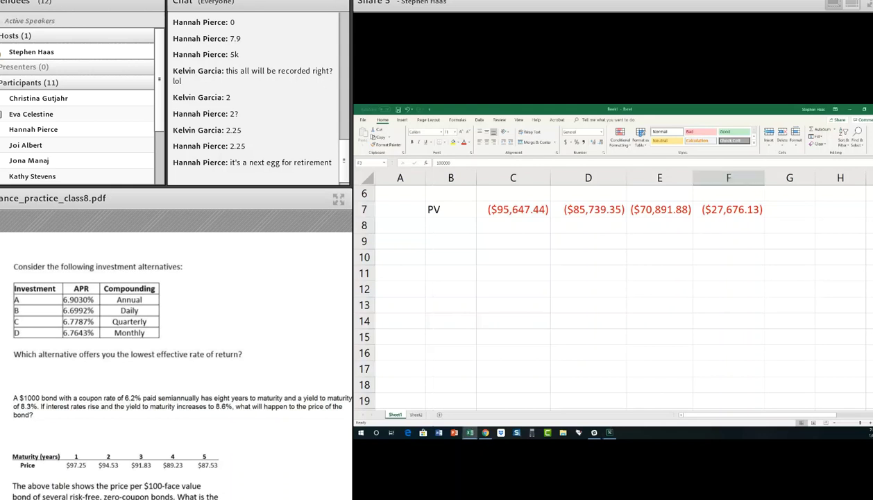
# - Go to the empty cell A9 below the present value table
pyautogui.press('Down')
pyautogui.press('Down')
pyautogui.press('Down')
pyautogui.press('Down')
pyautogui.press('Down')
pyautogui.press('Down')
pyautogui.press('Down')
pyautogui.press('Down')
pyautogui.press('Down')
pyautogui.press('Down')
pyautogui.press('Down')
pyautogui.press('Down')
pyautogui.press('Down')
pyautogui.press('Down')
pyautogui.press('Down')
pyautogui.press('Down')
pyautogui.press('Down')
pyautogui.press('Down')
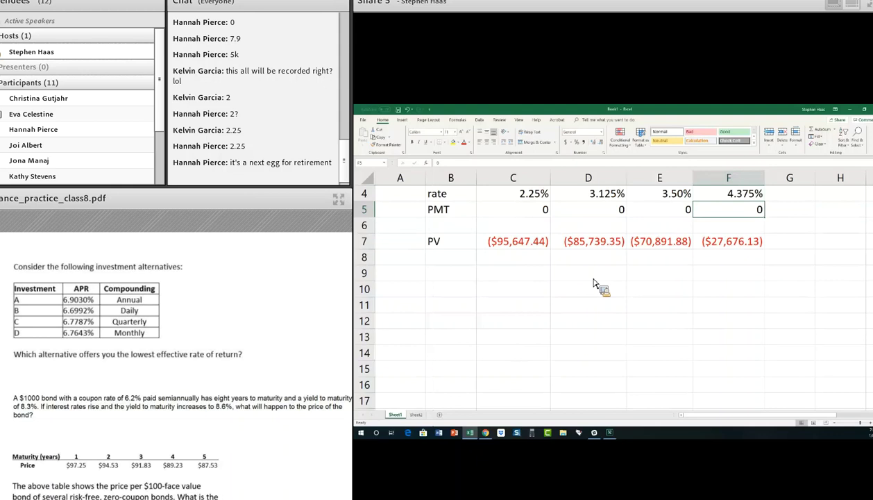
pyautogui.press('Up')
pyautogui.press('Up')
pyautogui.press('Up')
pyautogui.press('Up')
pyautogui.press('Up')
pyautogui.press('Up')
pyautogui.press('Up')
pyautogui.press('Up')
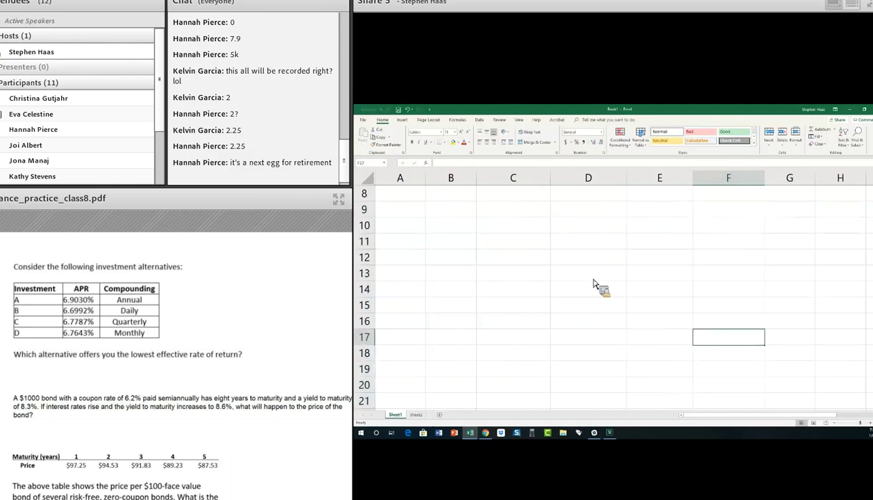
pyautogui.press('Home')
pyautogui.press('Up')
pyautogui.press('Up')
pyautogui.press('Up')
pyautogui.press('Up')
pyautogui.press('Up')
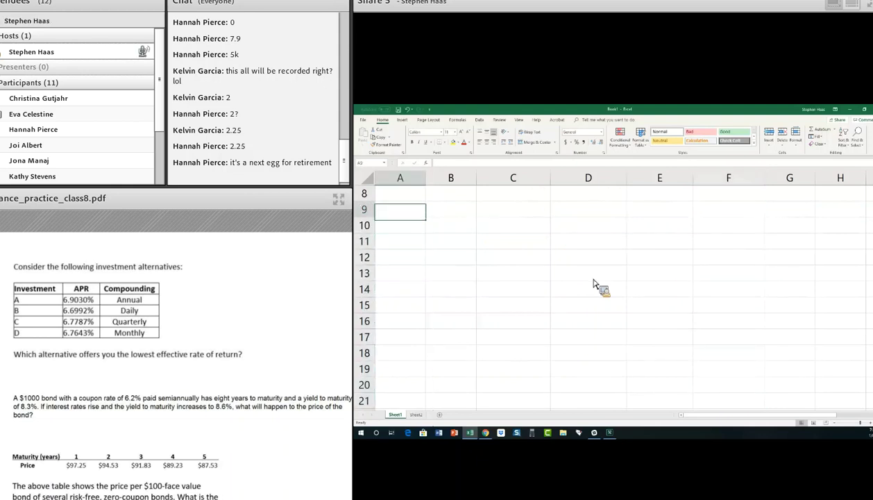
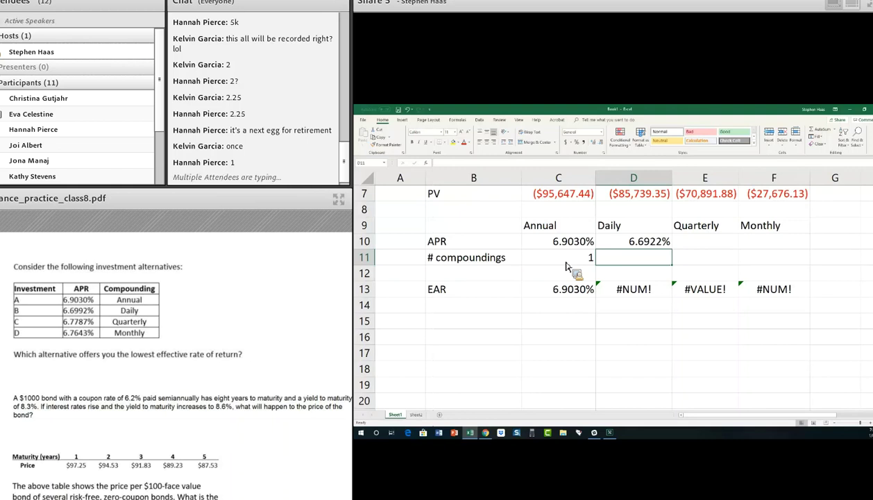
# - Set the number of compoundings for the Daily investment in D11 to 365 and compare its APR and EAR
pyautogui.write('365')
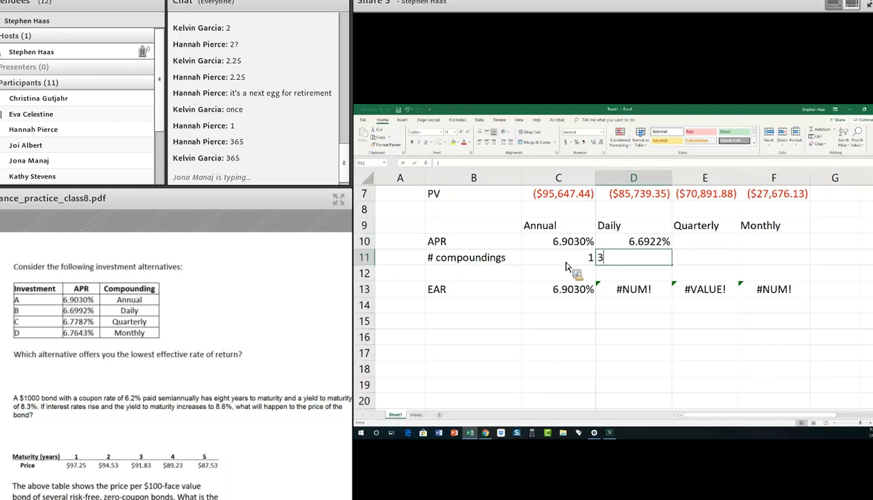
pyautogui.press('Tab')
pyautogui.press('Down')
pyautogui.press('Down')
pyautogui.press('Left')
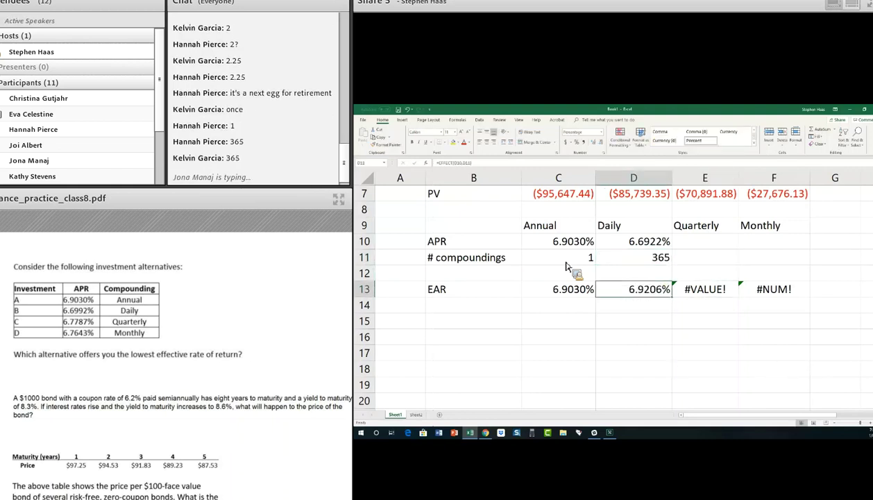
pyautogui.press('Up')
pyautogui.press('Up')
pyautogui.press('Up')
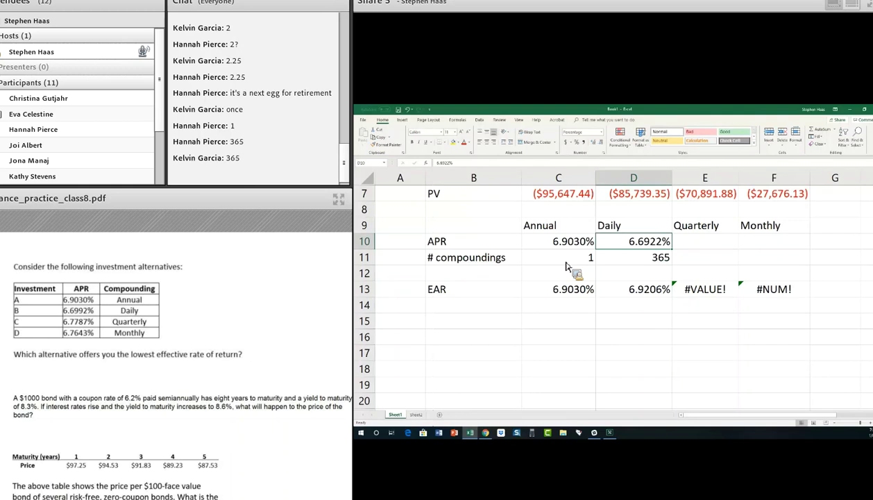
pyautogui.press('Down')
pyautogui.press('Down')
pyautogui.press('Down')
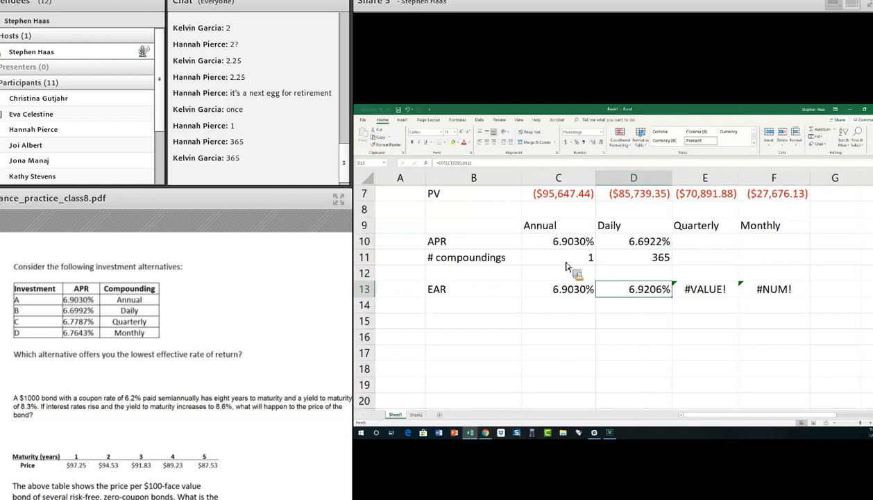
# - Enter the Quarterly investment's APR of 6.7787% in E10 and its 4 compoundings in E11
pyautogui.press('Right')
pyautogui.press('Up')
pyautogui.press('Up')
pyautogui.press('Up')
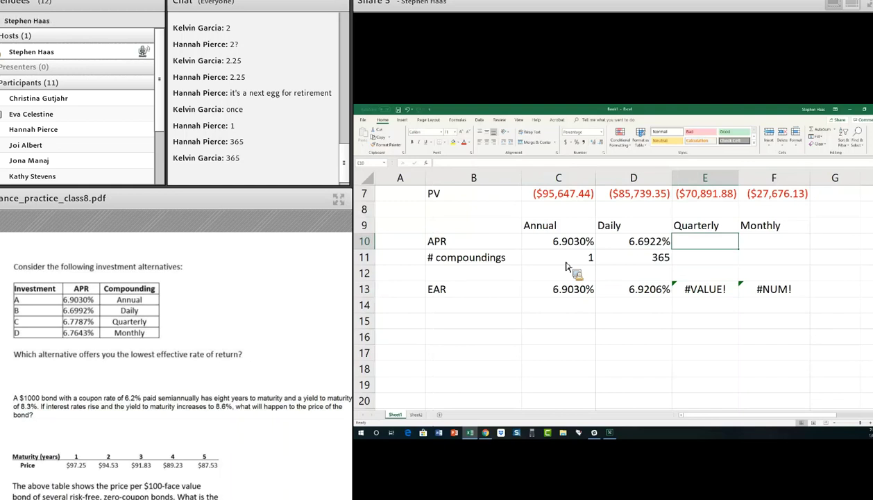
pyautogui.write('6.7%')
pyautogui.write('7')
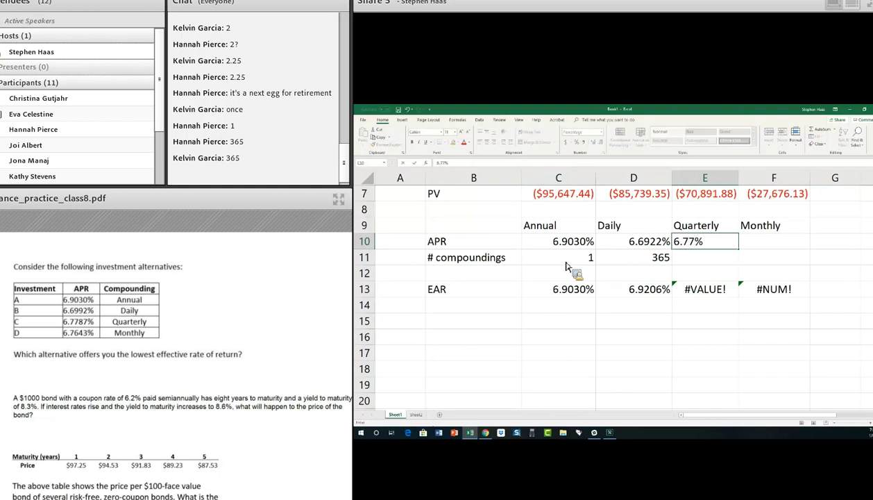
pyautogui.write('87')
pyautogui.press('Return')
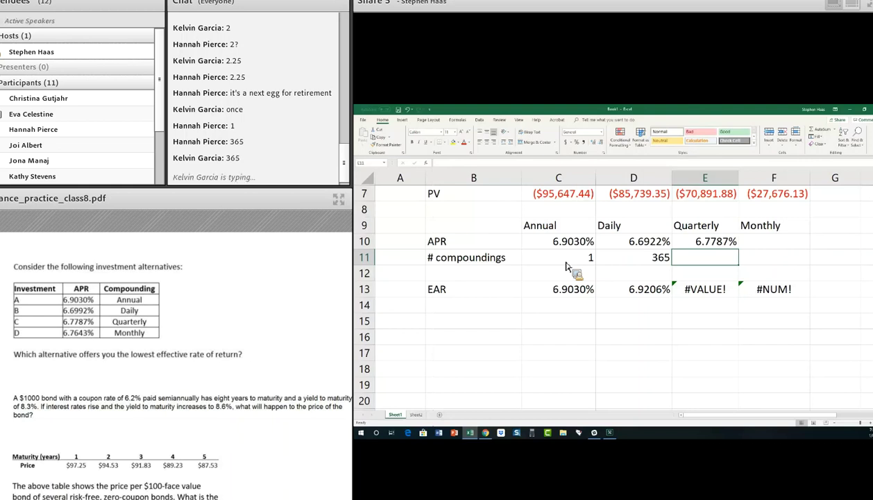
pyautogui.write('4')
pyautogui.press('Return')
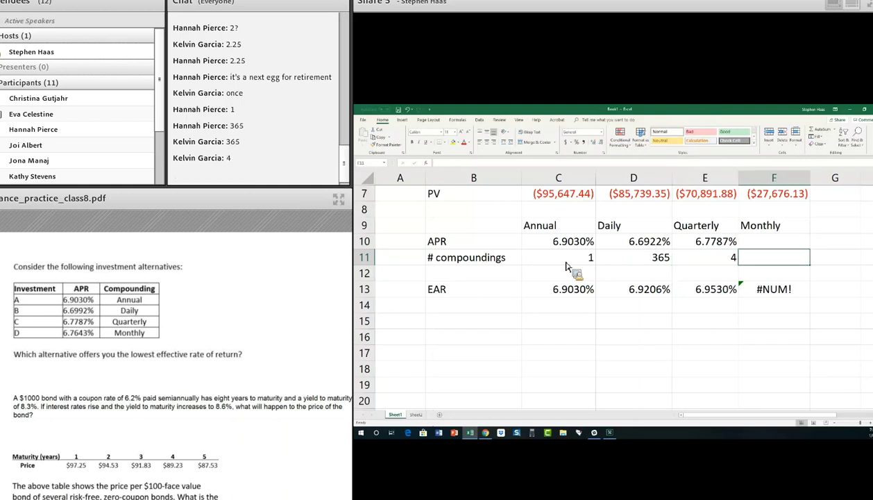
# - Compare the effective annual rates in row 13 for the Annual, Daily and Quarterly investments
pyautogui.press('Down')
pyautogui.press('Down')
pyautogui.press('Left')
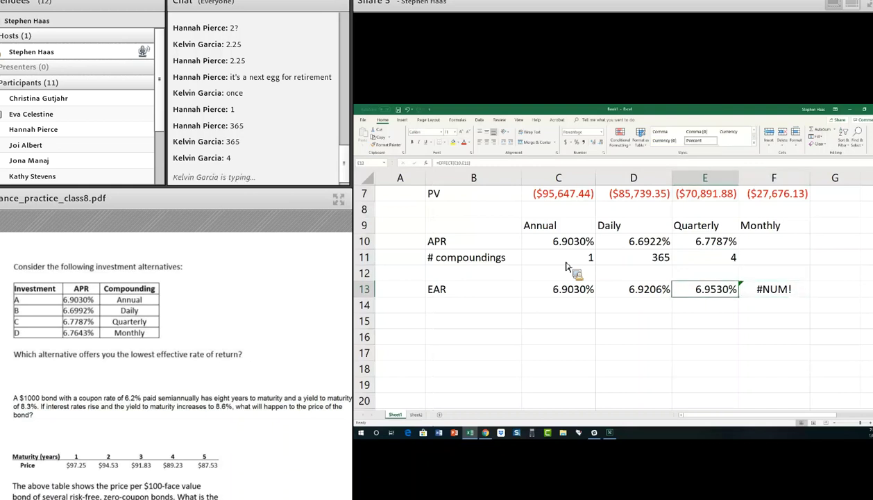
pyautogui.press('Left')
pyautogui.press('Left')
pyautogui.press('Left')
pyautogui.press('Right')
pyautogui.press('Right')
pyautogui.press('Right')
pyautogui.press('Right')
pyautogui.press('Left')
pyautogui.press('Left')
pyautogui.press('Left')
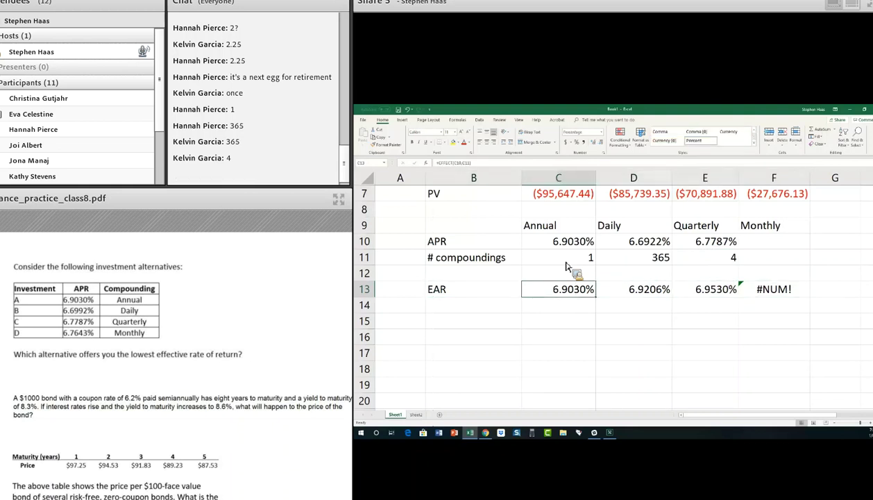
pyautogui.press('Right')
pyautogui.press('Right')
pyautogui.press('Right')
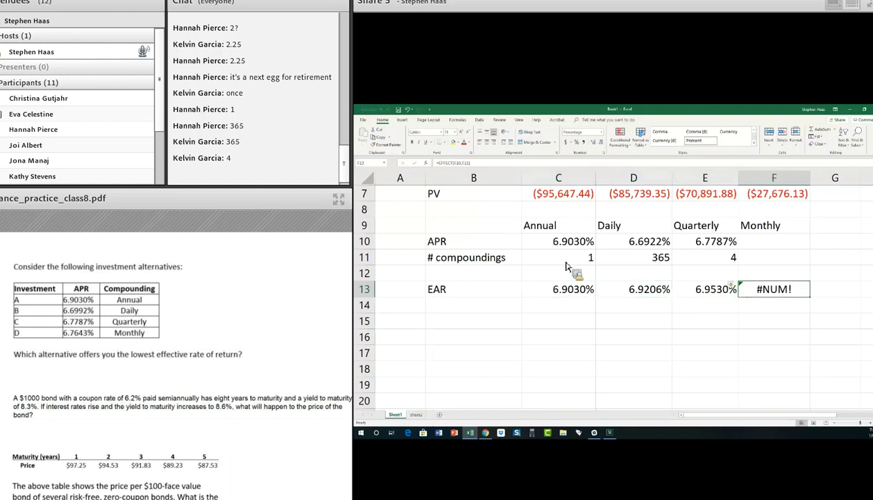
# - Enter the Monthly investment's APR of 6.7643% in F10 and its 12 compoundings in F11
pyautogui.press('Up')
pyautogui.press('Up')
pyautogui.press('Up')
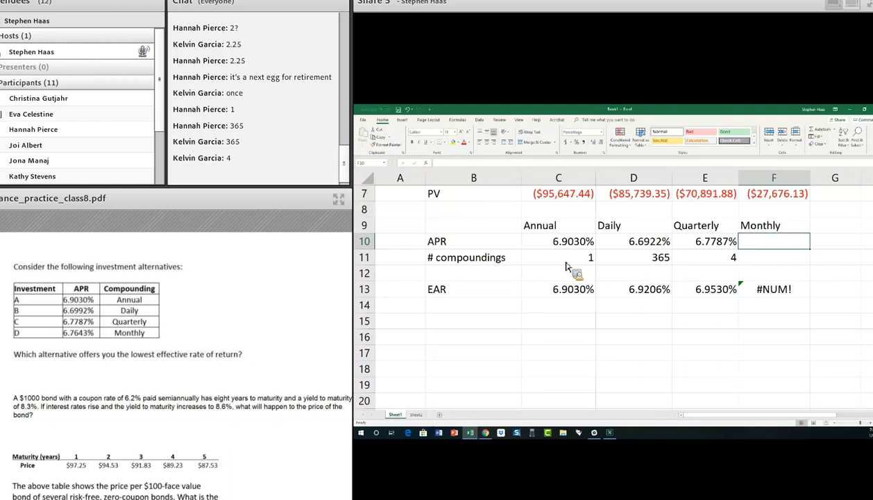
pyautogui.write('6.7643')
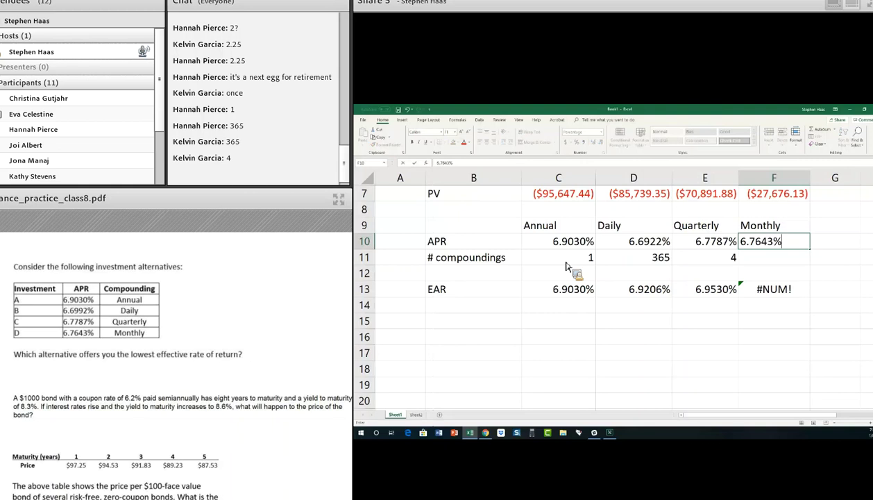
pyautogui.press('Return')
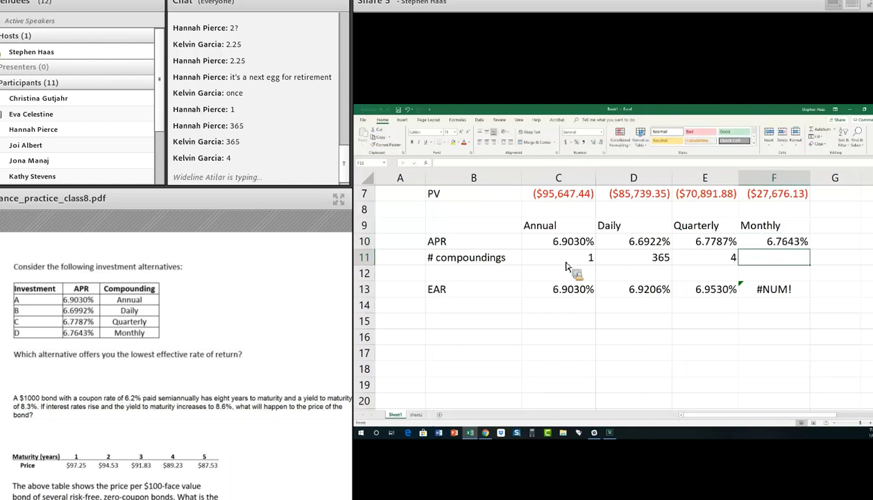
pyautogui.write('12')
pyautogui.press('Tab')
# - Compare the EARs of all four investments to find the lowest, and check the Annual investment's APR in C10
pyautogui.press('Down')
pyautogui.press('Down')
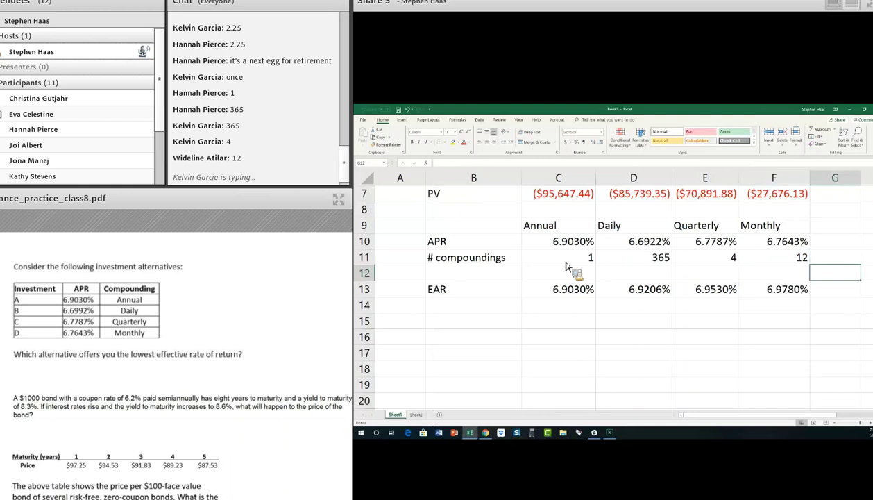
pyautogui.press('Left')
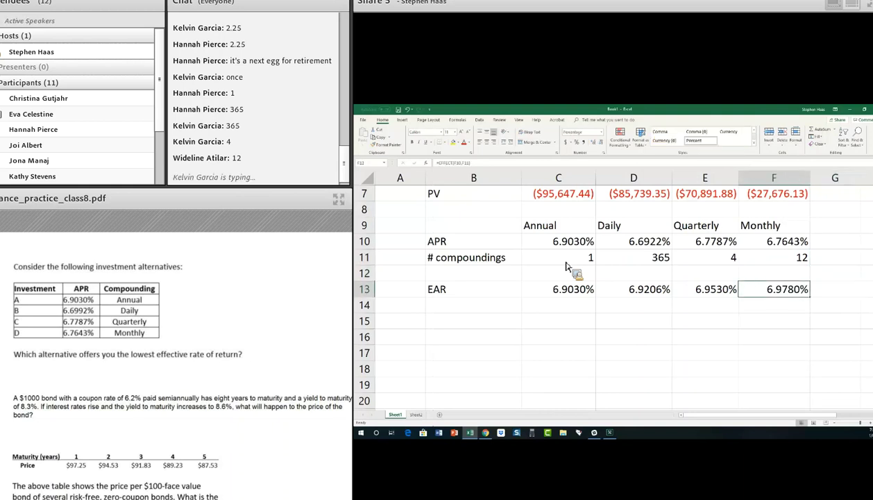
pyautogui.press('Left')
pyautogui.press('Left')
pyautogui.press('Left')
pyautogui.press('Right')
pyautogui.press('Right')
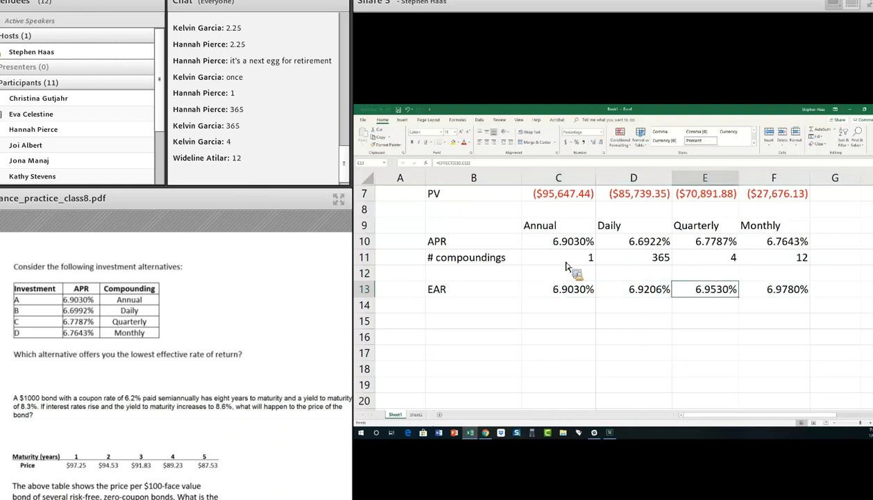
pyautogui.press('Right')
pyautogui.press('Right')
pyautogui.press('Left')
pyautogui.press('Left')
pyautogui.press('Left')
pyautogui.press('Left')
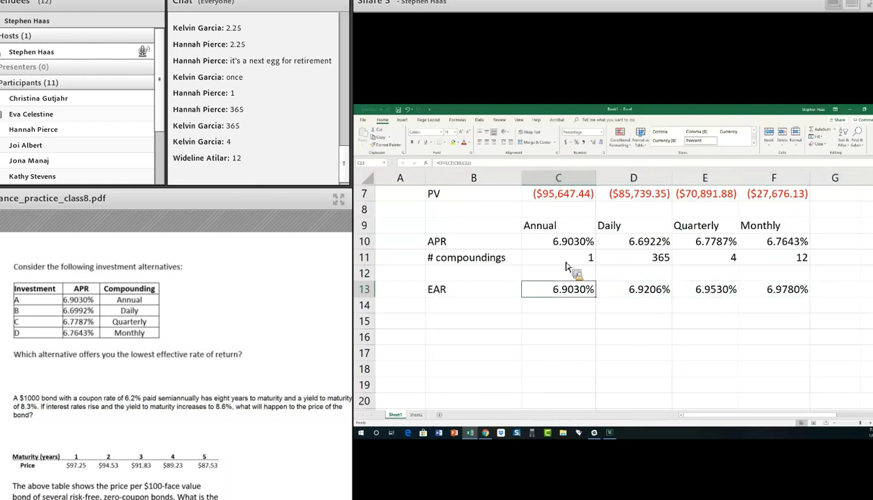
pyautogui.press('Up')
pyautogui.press('Up')
pyautogui.press('Up')
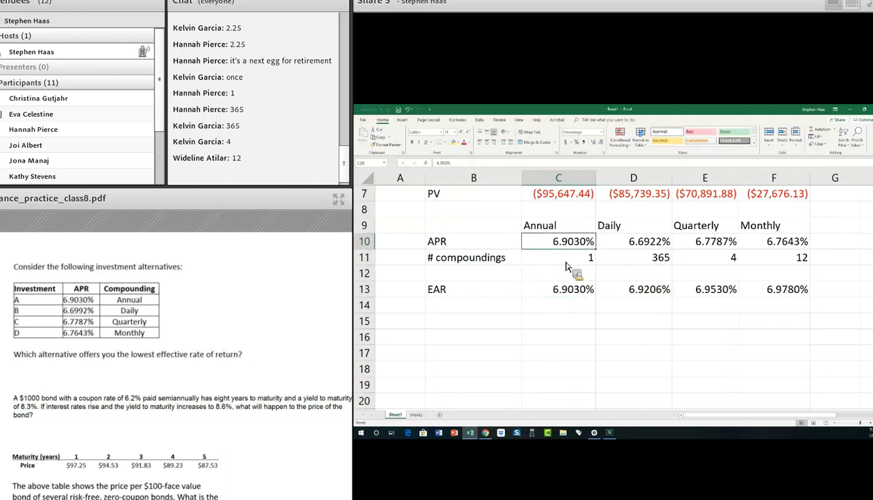
# - Compare the Annual investment's APR and EAR in column C with the Monthly investment's EAR in F13
pyautogui.press('Down')
pyautogui.press('Down')
pyautogui.press('Down')
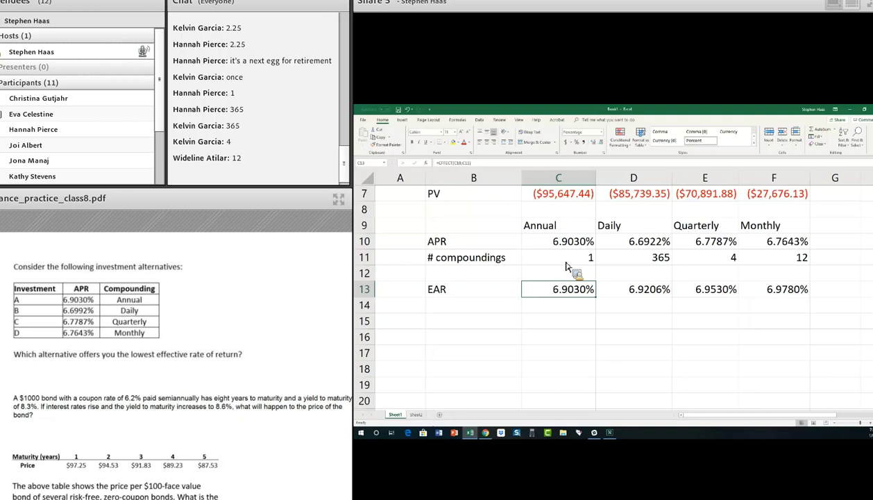
pyautogui.press('Up')
pyautogui.press('Up')
pyautogui.press('Up')
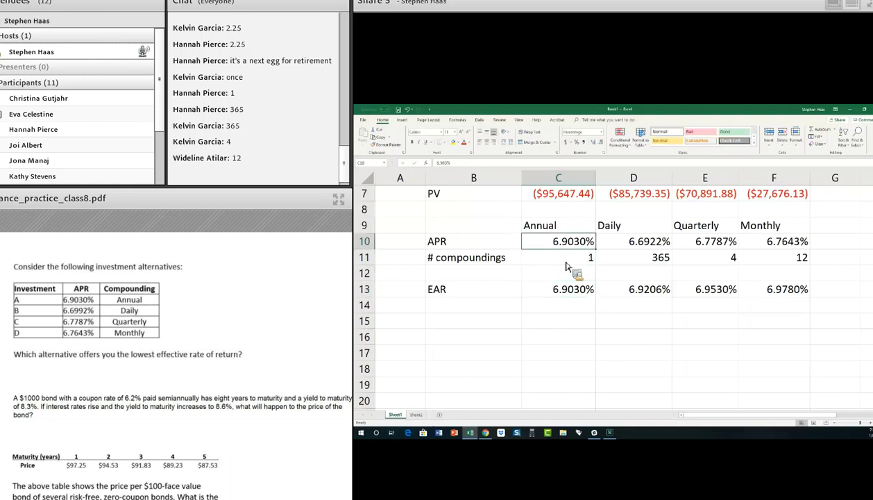
pyautogui.press('Down')
pyautogui.press('Down')
pyautogui.press('Down')
pyautogui.press('Right')
pyautogui.press('Right')
pyautogui.press('Right')
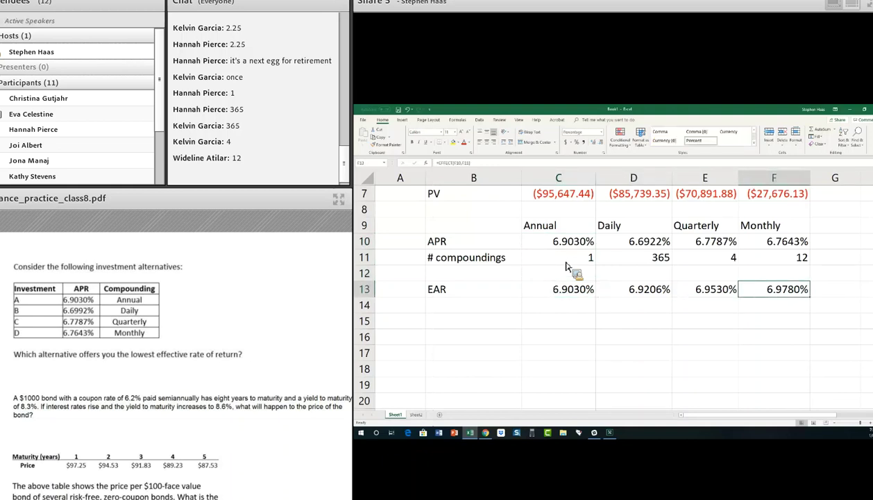
pyautogui.click(829, 328)
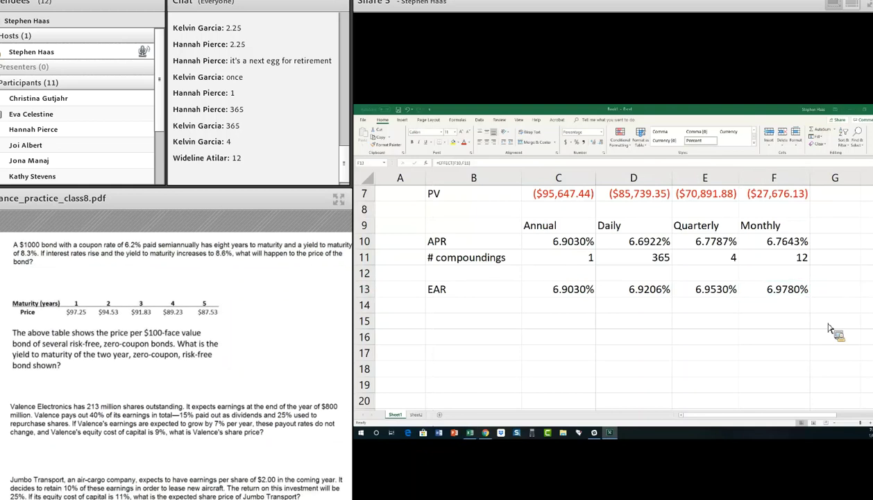
pyautogui.click(538, 355)
pyautogui.press('Down')
pyautogui.press('Down')
pyautogui.press('Down')
pyautogui.press('Down')
pyautogui.press('Down')
pyautogui.press('Down')
pyautogui.press('Down')
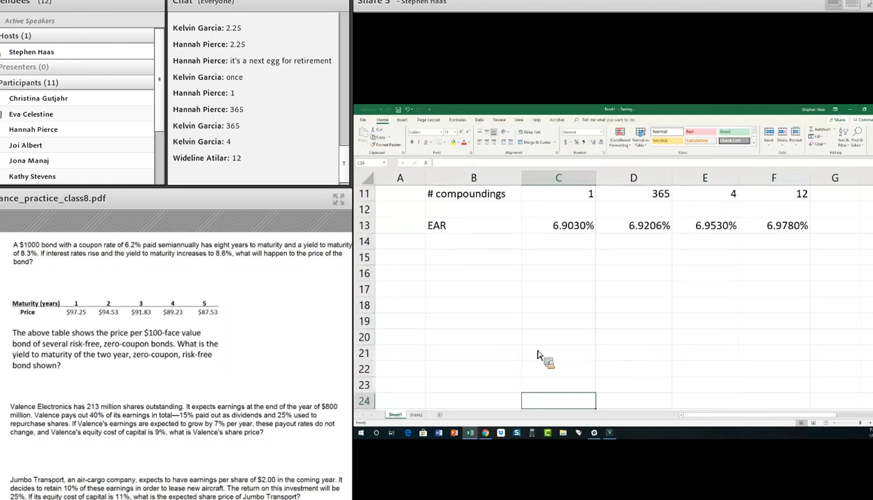
pyautogui.press('Down')
pyautogui.press('Down')
pyautogui.press('Down')
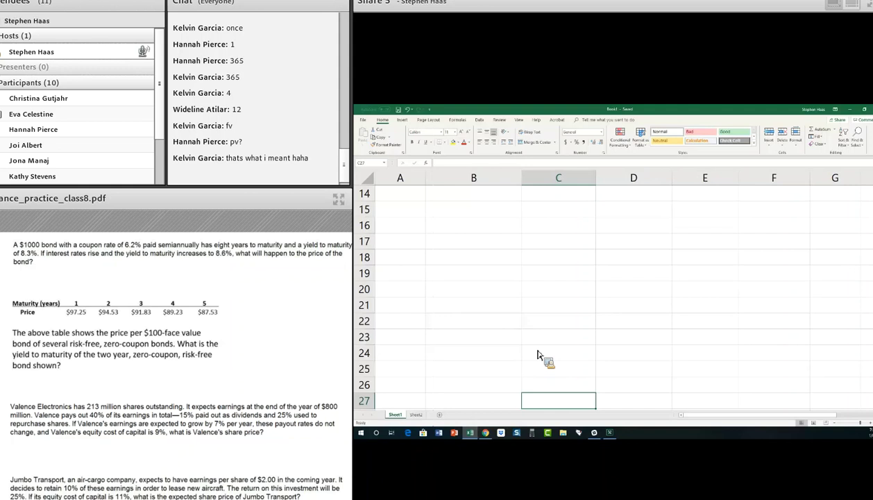
pyautogui.press('Left')
pyautogui.press('Left')
pyautogui.press('Up')
pyautogui.press('Up')
pyautogui.press('Up')
pyautogui.press('Up')
pyautogui.press('Up')
pyautogui.press('Up')
pyautogui.press('Up')
pyautogui.press('Up')
pyautogui.press('Up')
pyautogui.press('Up')
pyautogui.press('Up')
pyautogui.press('Up')
pyautogui.press('Up')
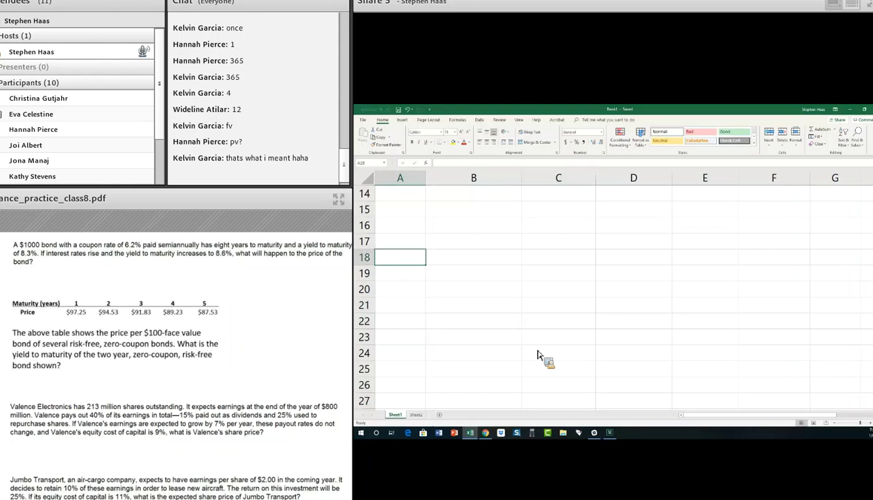
# - Copy the first present value calculation in B2:C7 to the blank area starting at B16
pyautogui.hotkey('ctrl', 'Home')
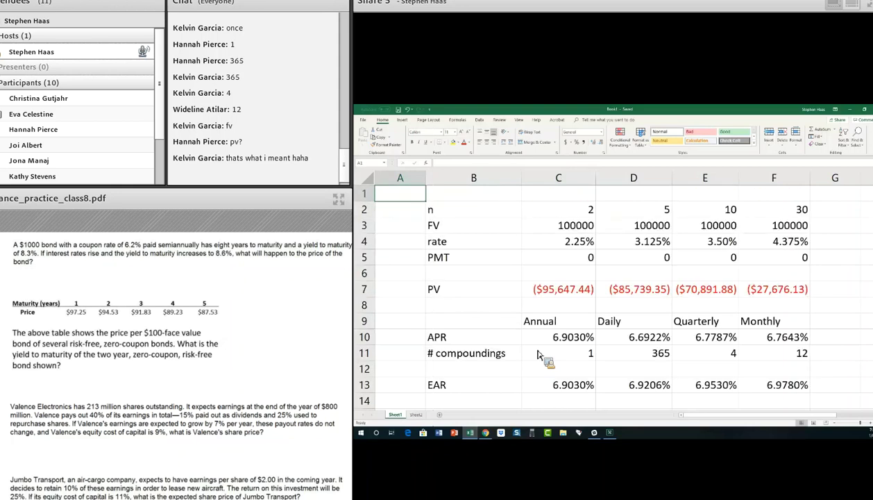
pyautogui.moveTo(474, 209); pyautogui.dragTo(486, 289)
pyautogui.hotkey('shift', 'Right')
pyautogui.hotkey('ctrl', 'c')
pyautogui.scroll(-1, 531, 295)
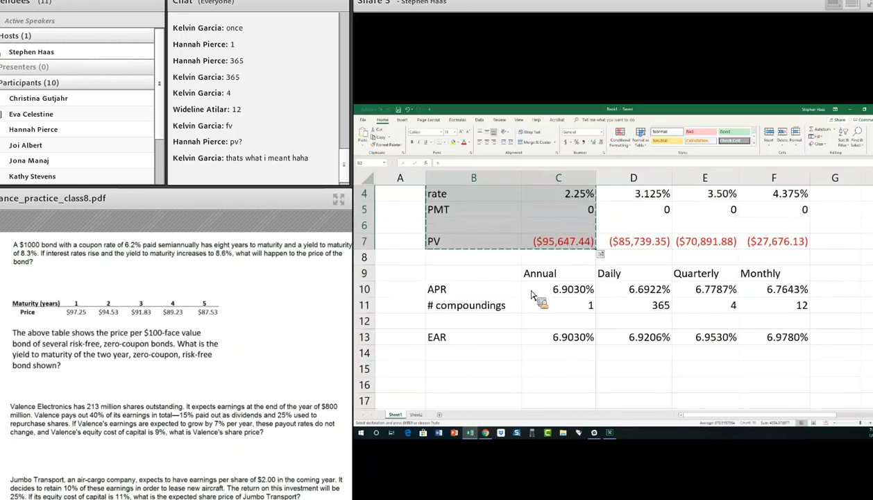
pyautogui.click(501, 383)
pyautogui.scroll(-2, 504, 368)
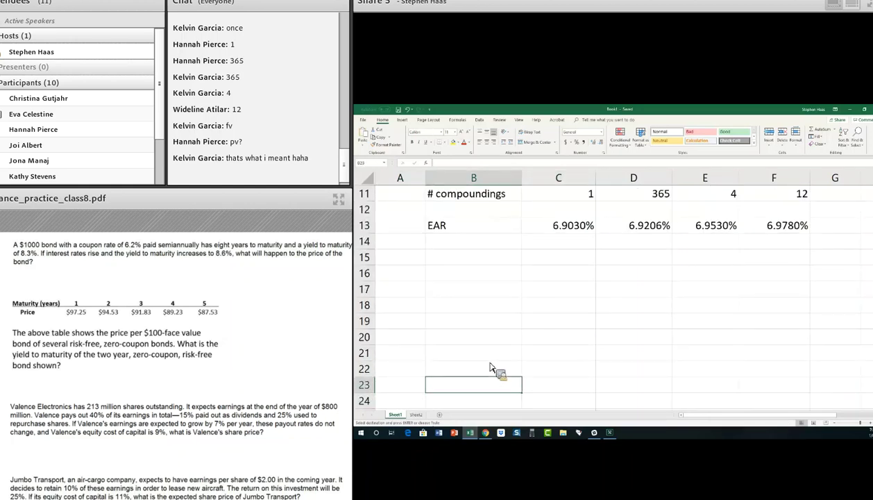
pyautogui.hotkey('ctrl', 'v')
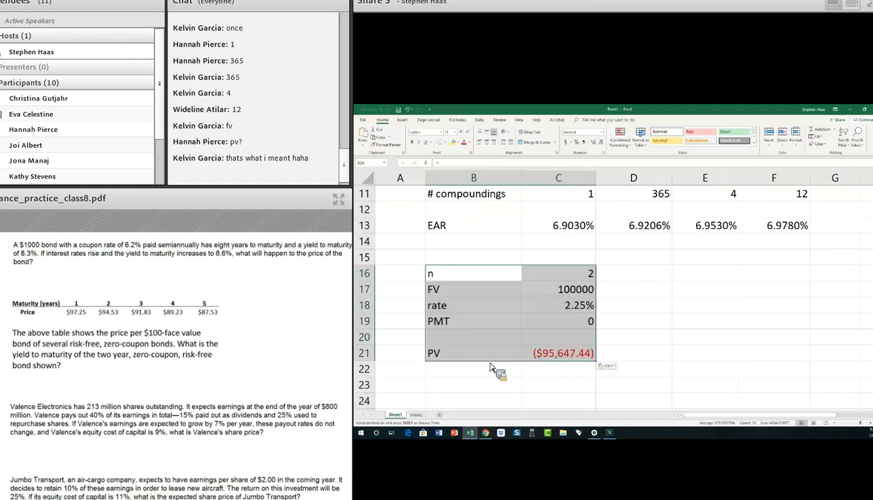
# - Clear the copied n, FV, rate and PMT values in C16:C19, keeping the PV formula in C21
pyautogui.press('Down')
pyautogui.press('Down')
pyautogui.press('Down')
pyautogui.press('Right')
pyautogui.press('Up')
pyautogui.press('Up')
pyautogui.press('Up')
pyautogui.press('Delete')
pyautogui.press('Down')
pyautogui.press('Delete')
pyautogui.press('Down')
pyautogui.press('Delete')
pyautogui.press('Down')
pyautogui.press('Delete')
pyautogui.press('Down')
pyautogui.press('Down')
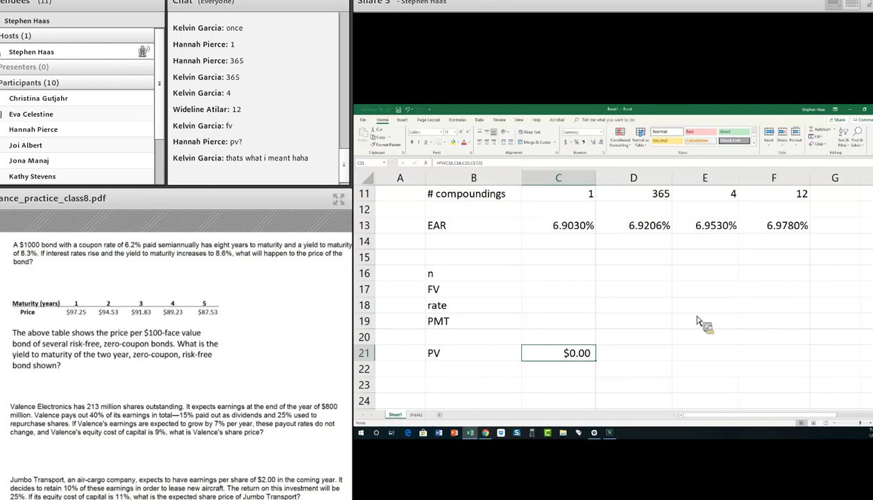
pyautogui.press('Down')
pyautogui.press('Down')
pyautogui.press('Down')
pyautogui.press('Down')
pyautogui.press('Down')
pyautogui.press('Up')
pyautogui.press('Up')
pyautogui.press('Up')
pyautogui.press('Up')
pyautogui.press('Up')
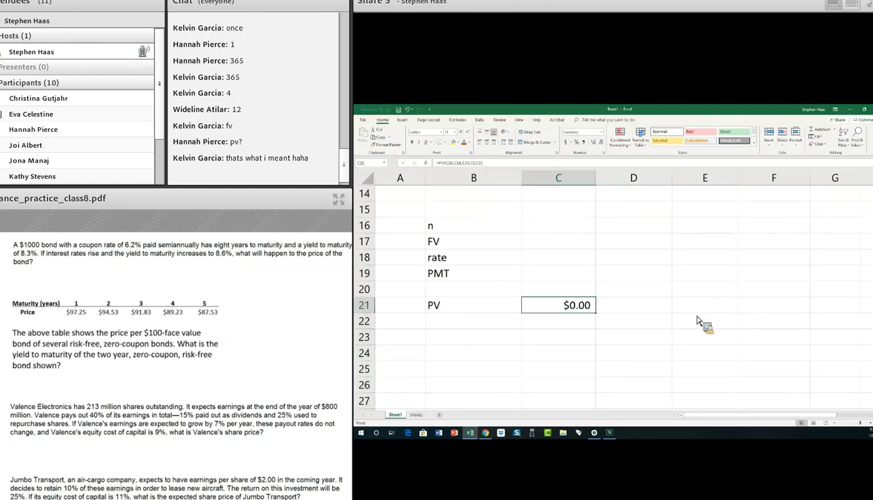
pyautogui.press('Up')
pyautogui.press('Up')
pyautogui.press('Up')
pyautogui.press('Up')
pyautogui.press('Up')
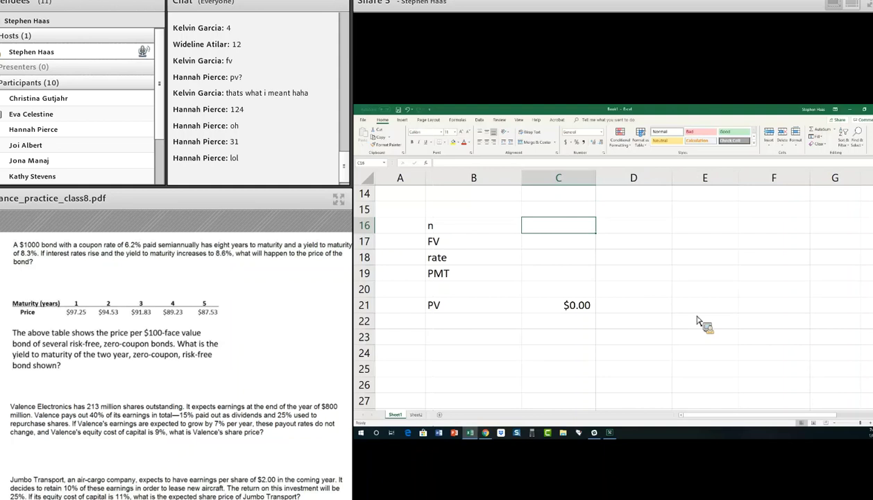
# - Enter the bond's semiannual coupon payment of 31 as the PMT in C19
pyautogui.press('Down')
pyautogui.press('Down')
pyautogui.press('Down')
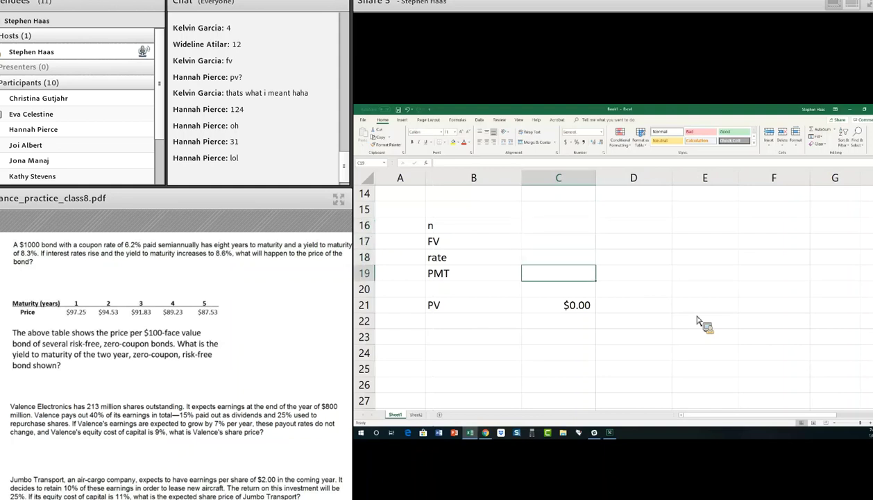
pyautogui.write('31')
pyautogui.press('Right')
pyautogui.press('Up')
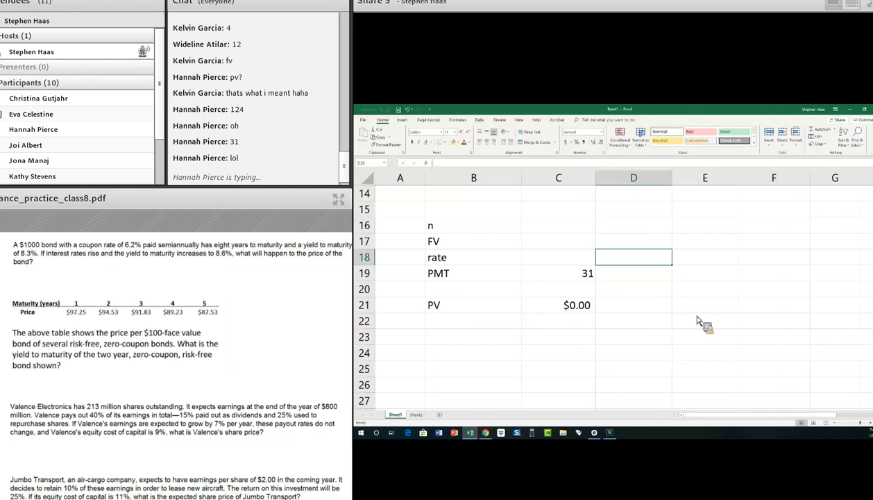
# - Set the bond's number of periods to 16 in C16 and its future value to 1000 in C17
pyautogui.press('Left')
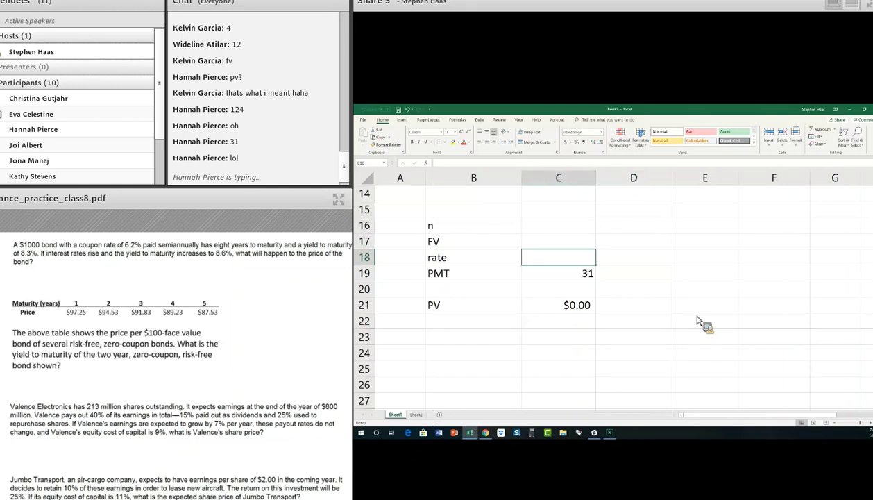
pyautogui.press('Down')
pyautogui.press('Up')
pyautogui.press('Up')
pyautogui.press('Up')
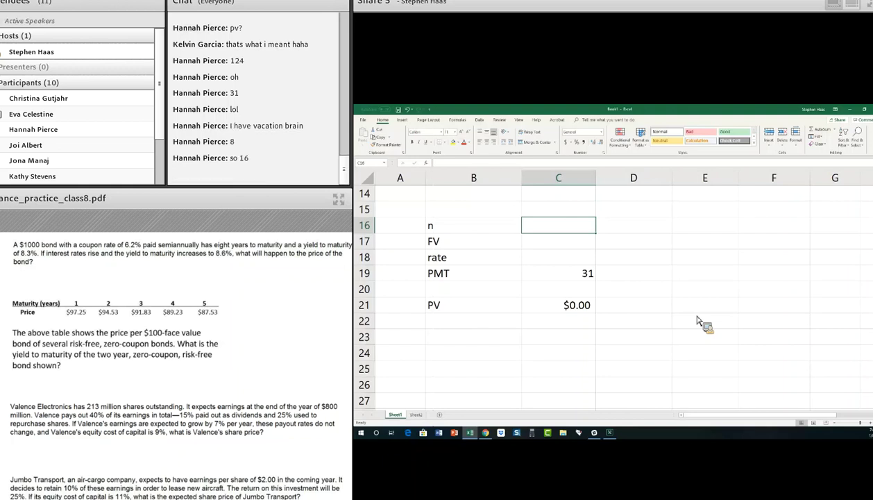
pyautogui.write('16')
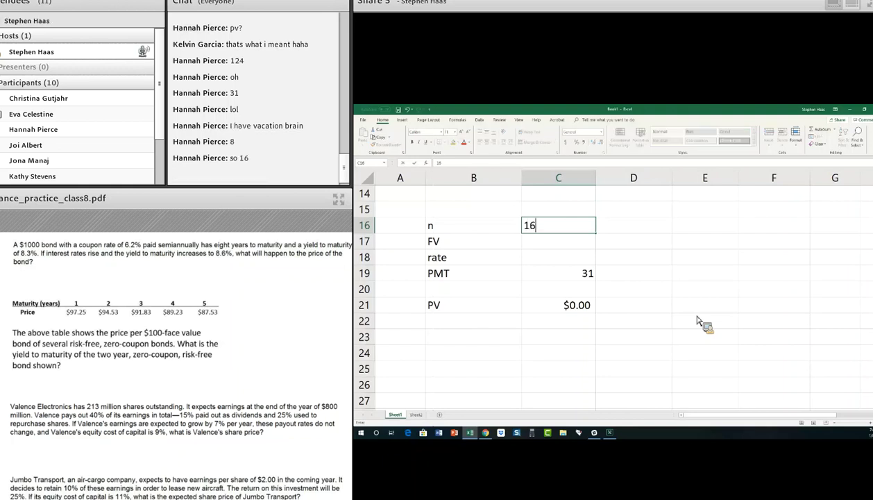
pyautogui.press('Return')
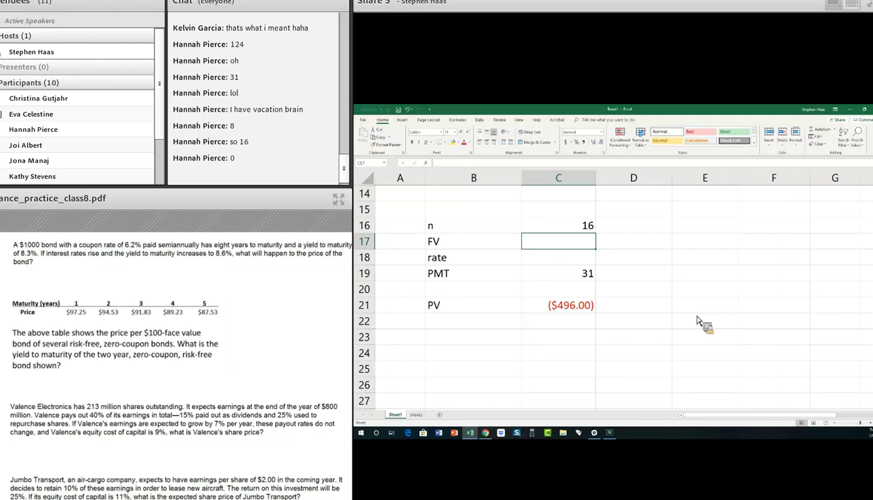
pyautogui.write('1000')
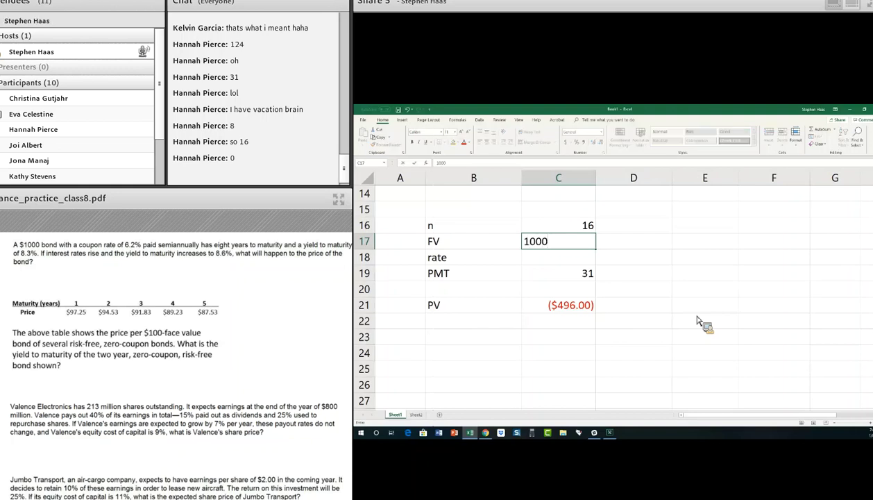
pyautogui.press('Tab')
pyautogui.press('Return')
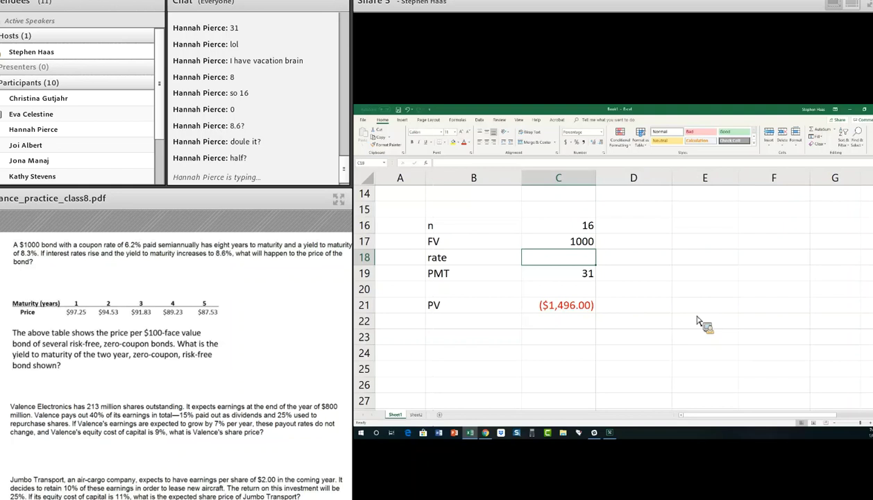
# - Add the note "(half a year)" in D16 beside the number of periods
pyautogui.press('Up')
pyautogui.press('Up')
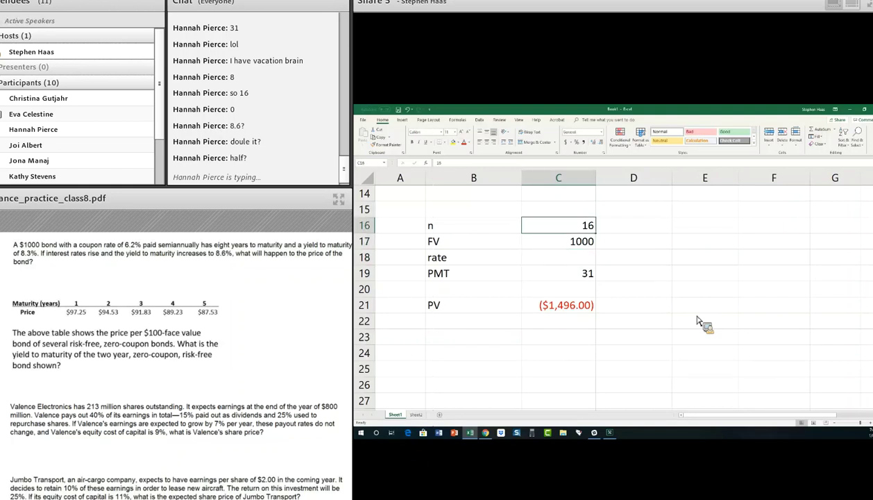
pyautogui.press('Right')
pyautogui.write('(half a year)')
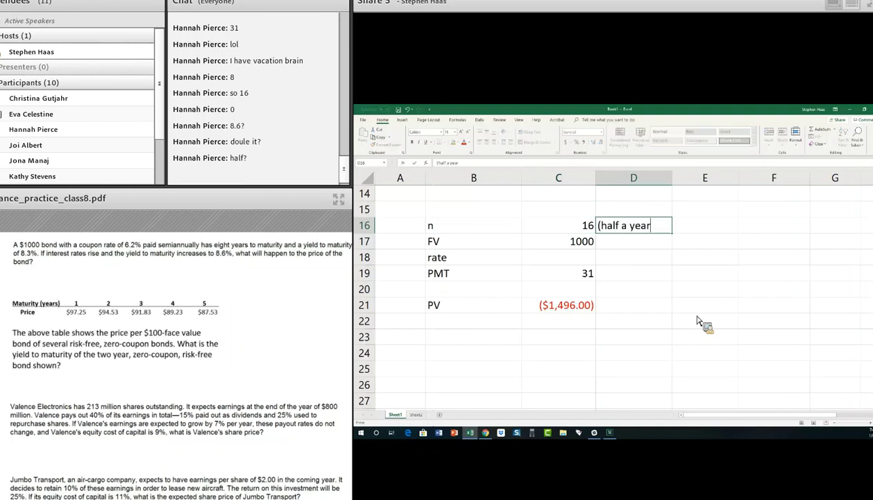
pyautogui.press('Right')
pyautogui.press('Left')
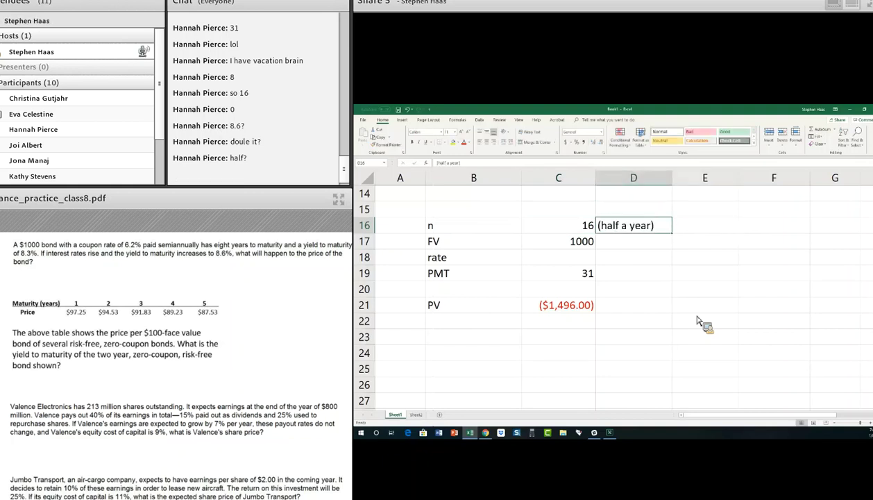
pyautogui.press('Left')
pyautogui.press('Right')
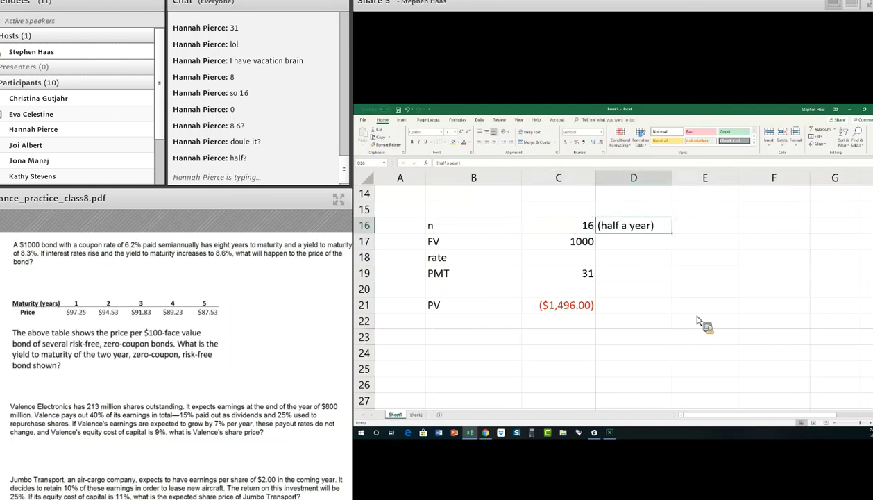
# - Enter the semiannual rate of 4.3% in C18 and check the bond's present value in C21
pyautogui.press('Down')
pyautogui.press('Down')
pyautogui.press('Down')
pyautogui.press('Left')
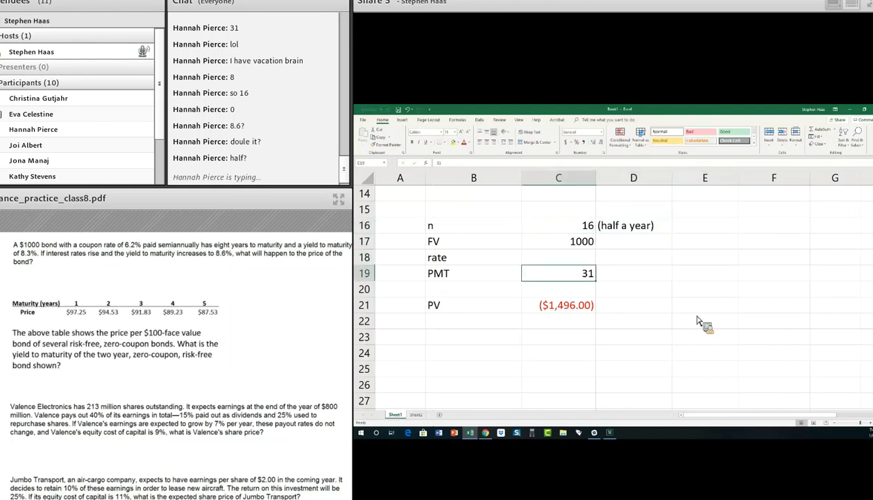
pyautogui.press('Up')
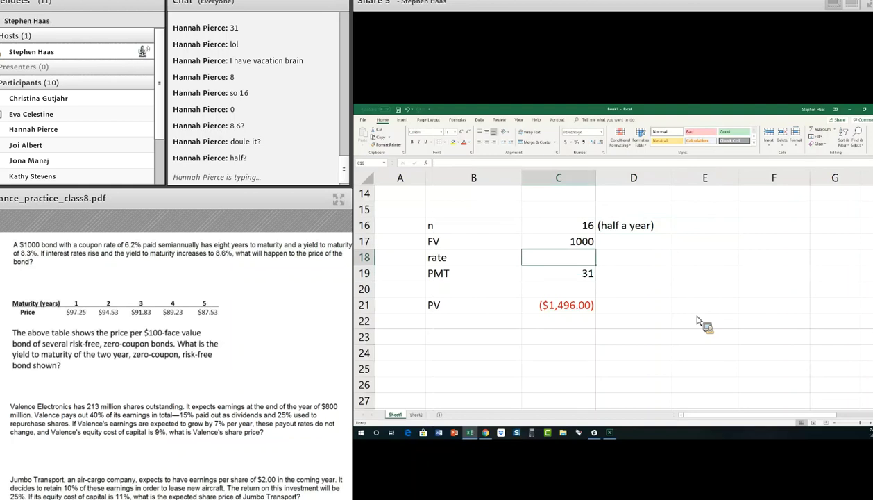
pyautogui.write('4.3%')
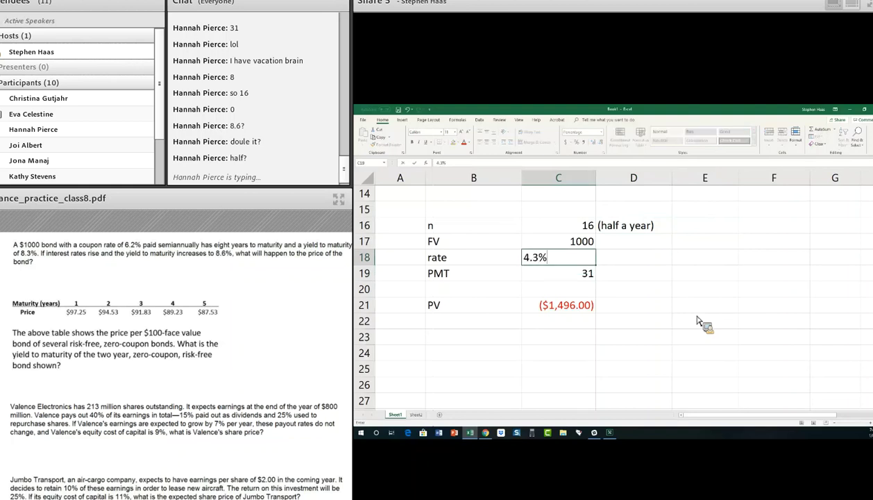
pyautogui.press('Tab')
pyautogui.press('Down')
pyautogui.press('Down')
pyautogui.press('Down')
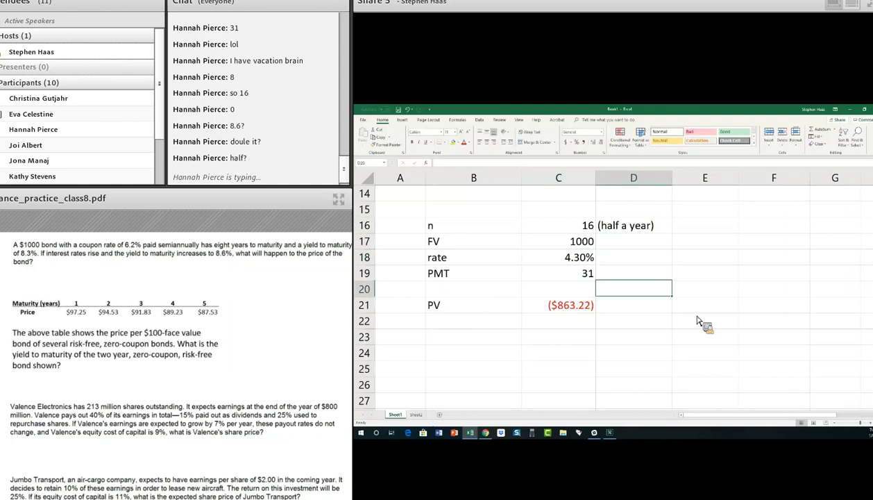
pyautogui.press('Left')
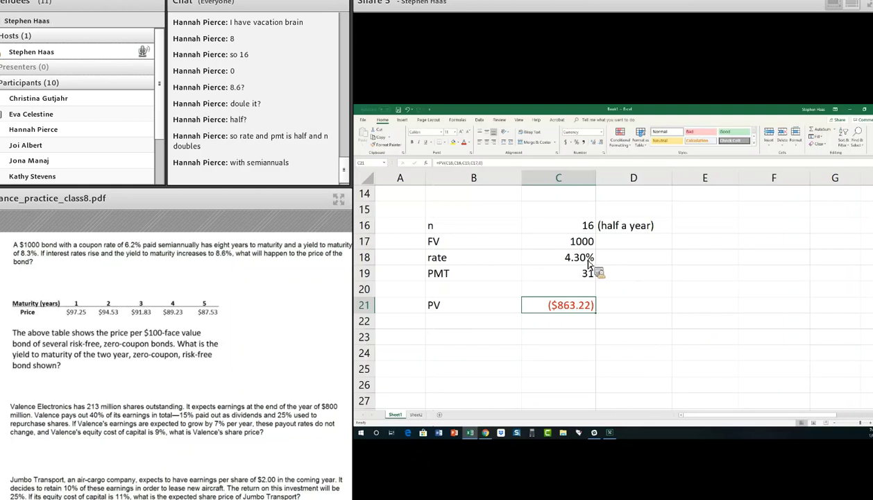
# - Change the bond's rate in C18 to 1.8% to test how the price responds to a lower yield
pyautogui.press('Up')
pyautogui.press('Up')
pyautogui.press('Up')
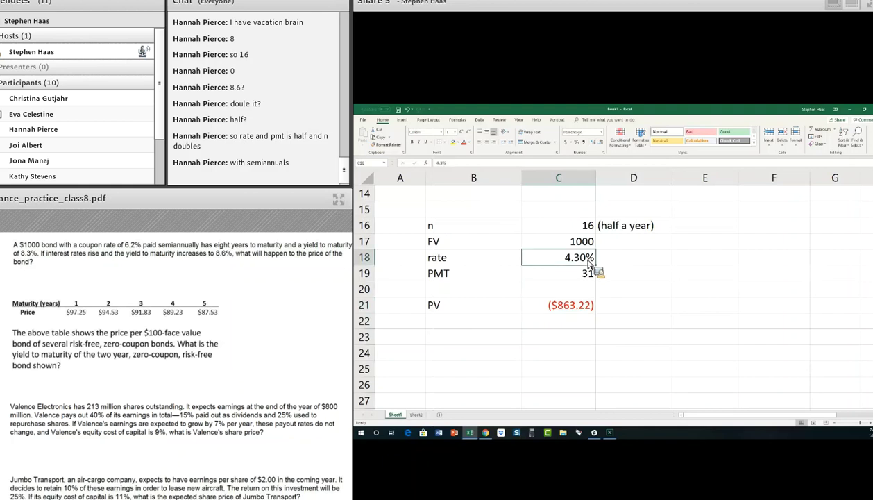
pyautogui.doubleClick(589, 264)
pyautogui.press('BackSpace')
pyautogui.press('BackSpace')
pyautogui.press('BackSpace')
pyautogui.write('1.8')
pyautogui.hotkey('ctrl', 'Return')
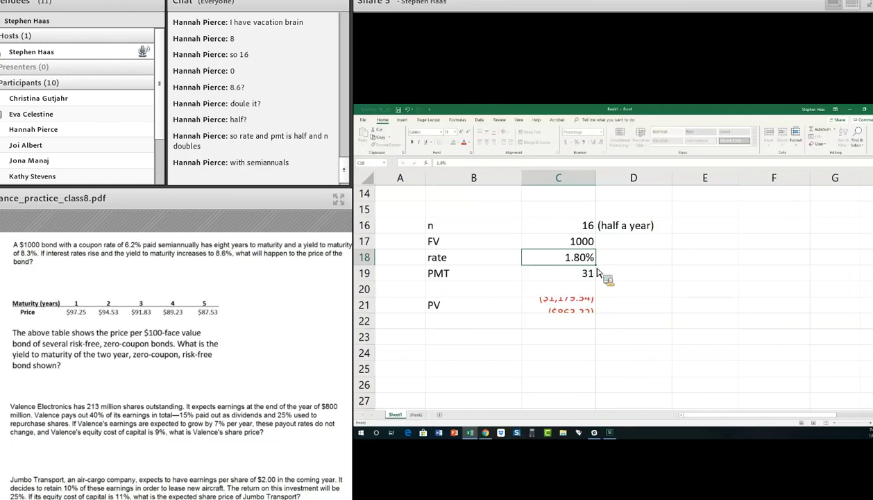
pyautogui.press('Tab')
pyautogui.press('Down')
pyautogui.press('Down')
pyautogui.press('Up')
pyautogui.press('Up')
pyautogui.press('Up')
pyautogui.press('Down')
pyautogui.press('Left')
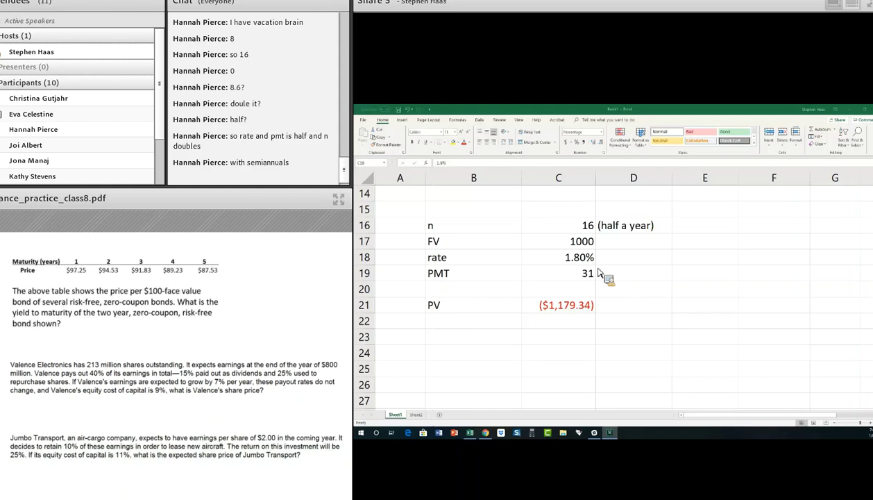
# - Clear the bond's inputs and the note in C16:D19, keeping the labels and the PV formula
pyautogui.moveTo(583, 226); pyautogui.dragTo(633, 274)
pyautogui.press('Delete')
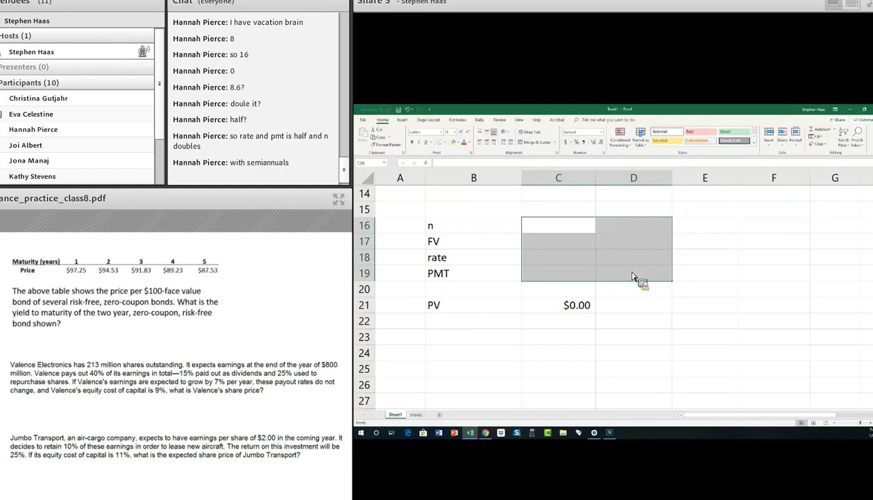
# - Enter the maturities 1, 2, 3, 4 and 5 as column headings across C15:G15
pyautogui.press('Up')
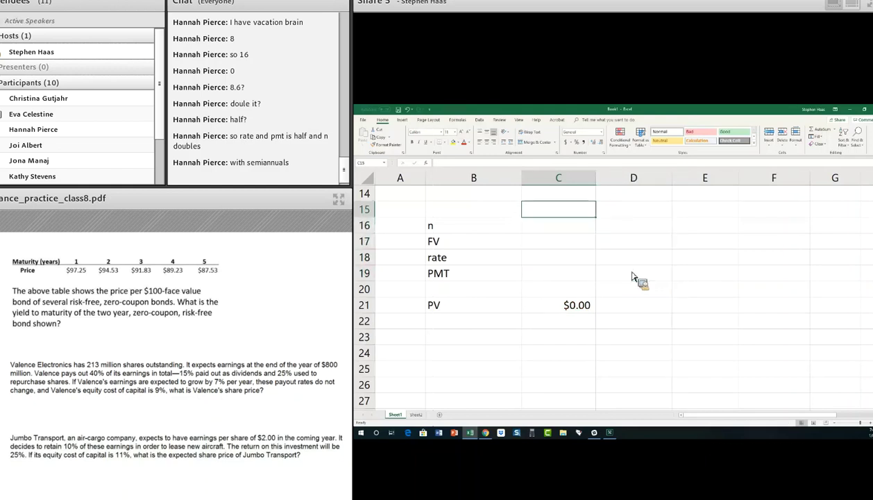
pyautogui.write('1')
pyautogui.press('Tab')
pyautogui.write('2')
pyautogui.press('Tab')
pyautogui.write('3')
pyautogui.press('Tab')
pyautogui.write('4')
pyautogui.press('Tab')
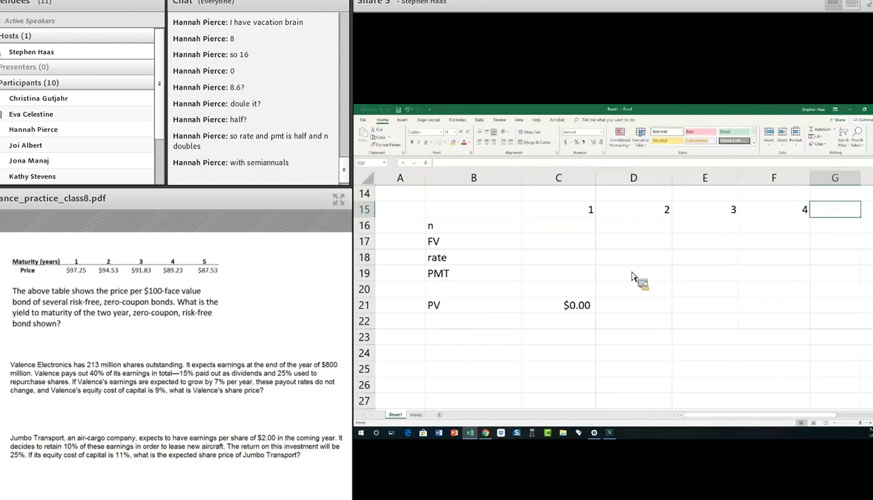
pyautogui.write('5')
pyautogui.press('Tab')
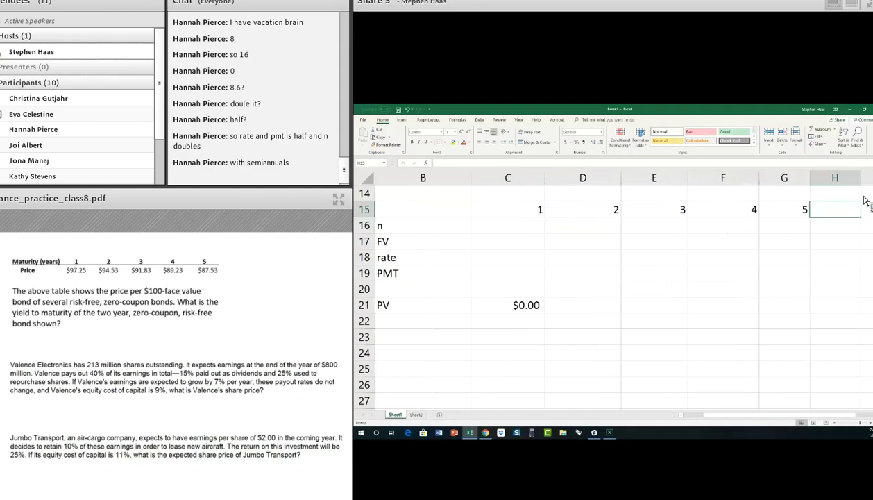
# - Widen column G and narrow label column B so the maturity columns fit on screen
pyautogui.moveTo(809, 177); pyautogui.dragTo(832, 178)
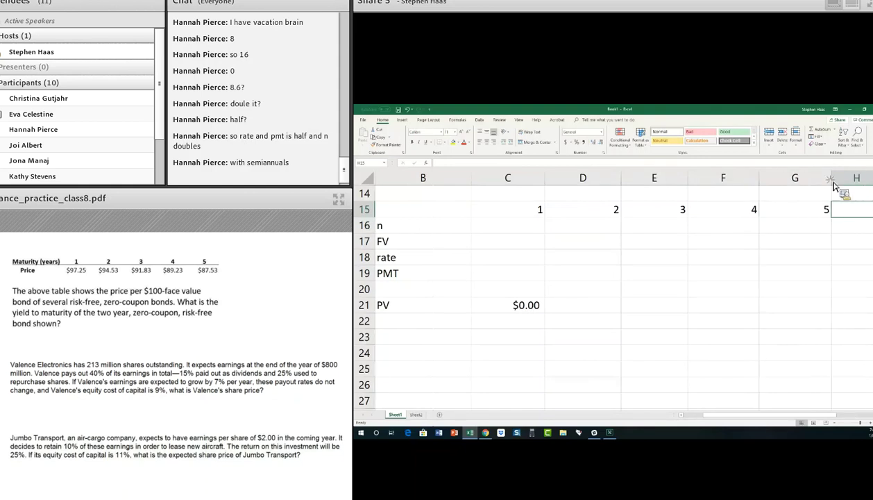
pyautogui.hscroll(-2, 791, 378)
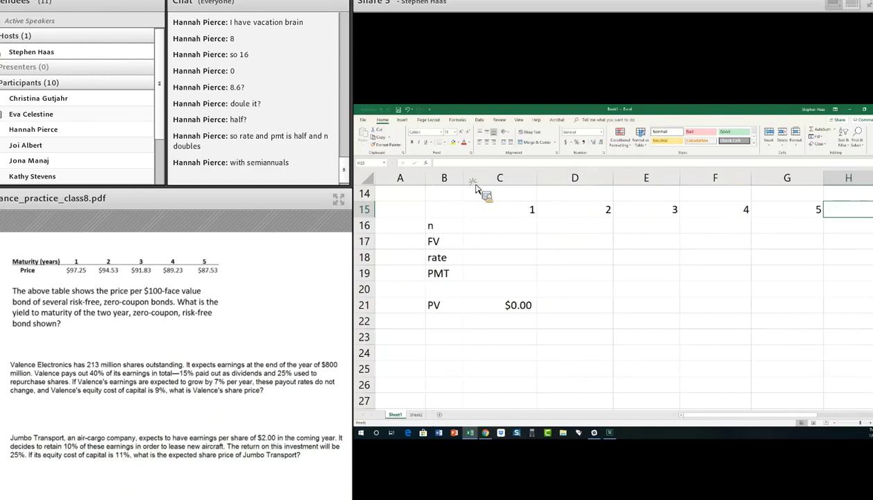
# - Review the PV formula in C21 and the labels in B16:B21 to identify the knowns and the unknown
pyautogui.click(520, 305)
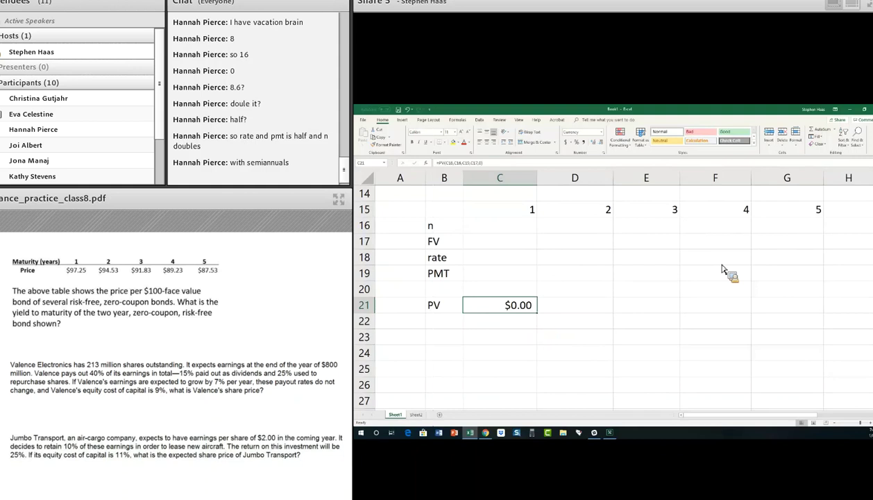
pyautogui.moveTo(438, 306); pyautogui.dragTo(479, 310)
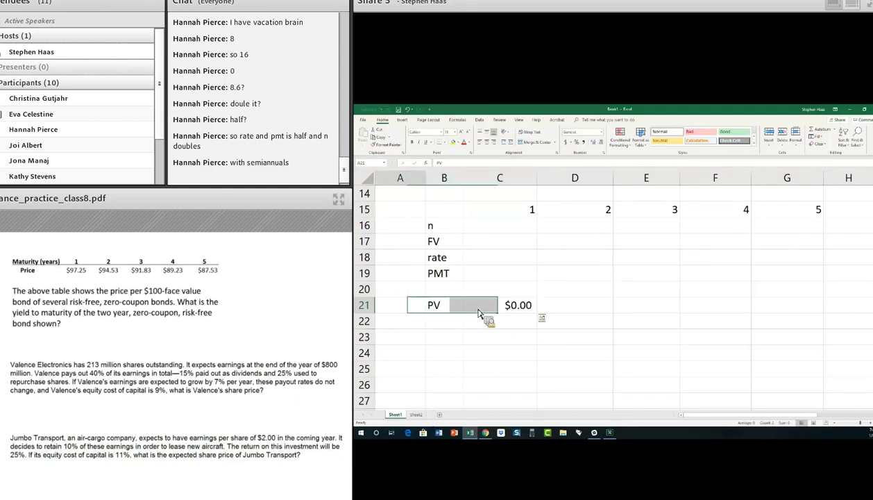
pyautogui.hotkey('shift', 'Left')
pyautogui.press('Up')
pyautogui.press('Up')
pyautogui.press('Up')
pyautogui.press('Up')
pyautogui.press('Up')
pyautogui.press('Up')
pyautogui.press('Down')
pyautogui.press('Down')
pyautogui.press('Down')
pyautogui.press('Down')
pyautogui.press('Down')
pyautogui.press('Down')
pyautogui.press('Up')
pyautogui.press('Up')
pyautogui.press('Up')
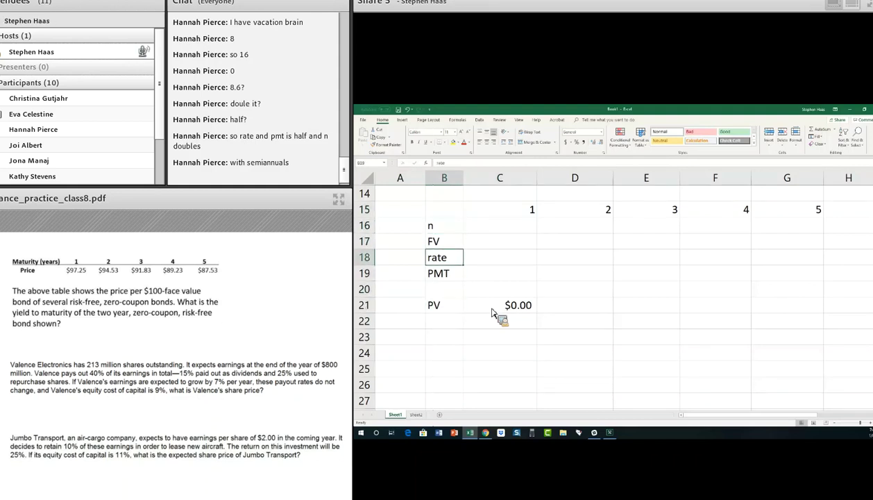
pyautogui.press('Up')
pyautogui.press('Up')
pyautogui.press('Down')
pyautogui.press('Down')
pyautogui.press('Down')
pyautogui.press('Down')
pyautogui.press('Down')
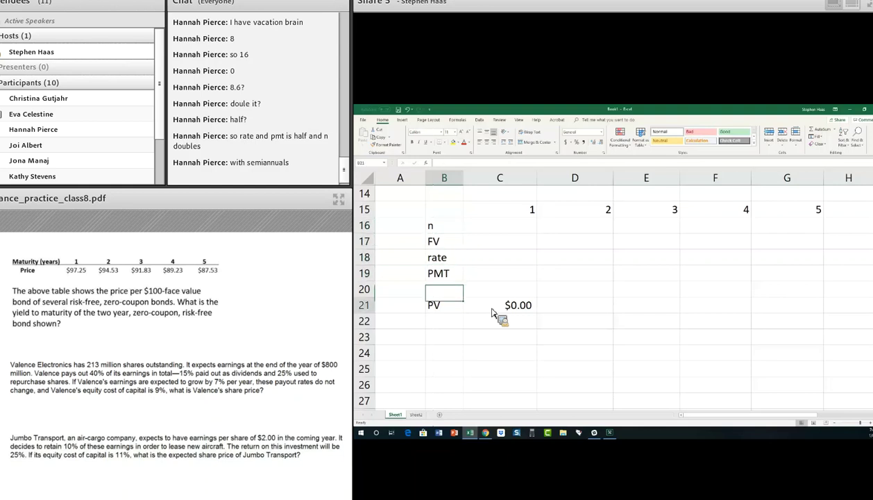
pyautogui.press('Up')
pyautogui.press('Up')
pyautogui.press('Up')
pyautogui.press('Up')
pyautogui.press('Up')
pyautogui.press('Up')
pyautogui.press('Up')
pyautogui.press('Down')
pyautogui.press('Down')
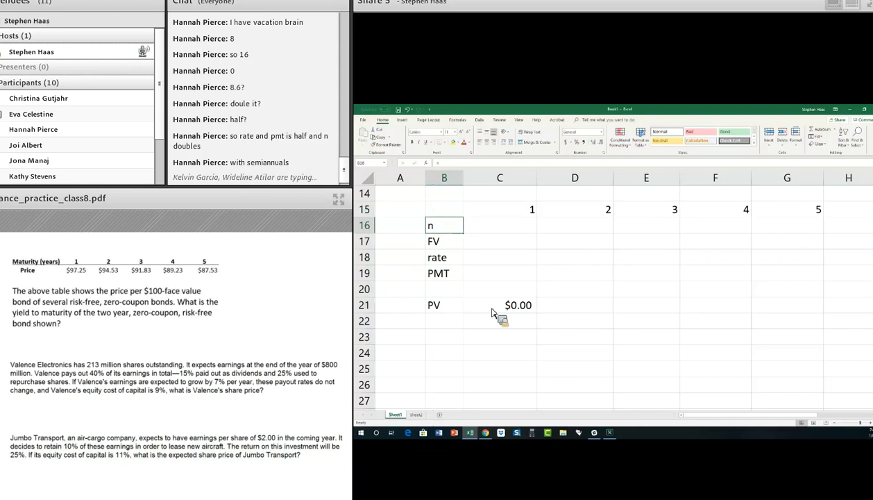
# - Delete the PV formula from C21
pyautogui.press('Right')
pyautogui.press('Down')
pyautogui.press('Down')
pyautogui.press('Down')
pyautogui.press('Down')
pyautogui.press('Down')
pyautogui.press('Delete')
# - Copy the "rate" label from B18 to B22, below the PV label
pyautogui.press('Up')
pyautogui.press('Up')
pyautogui.press('Up')
pyautogui.press('Left')
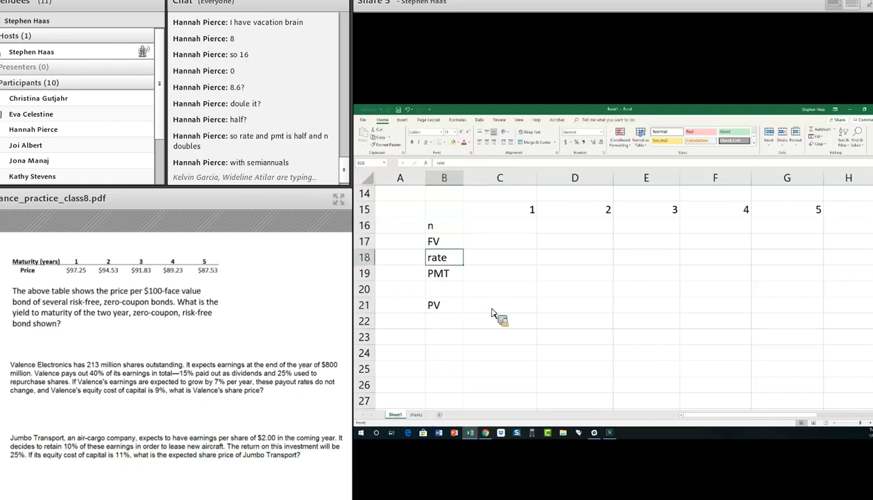
pyautogui.hotkey('ctrl', 'c')
pyautogui.press('Down')
pyautogui.press('Down')
pyautogui.press('Down')
pyautogui.press('Down')
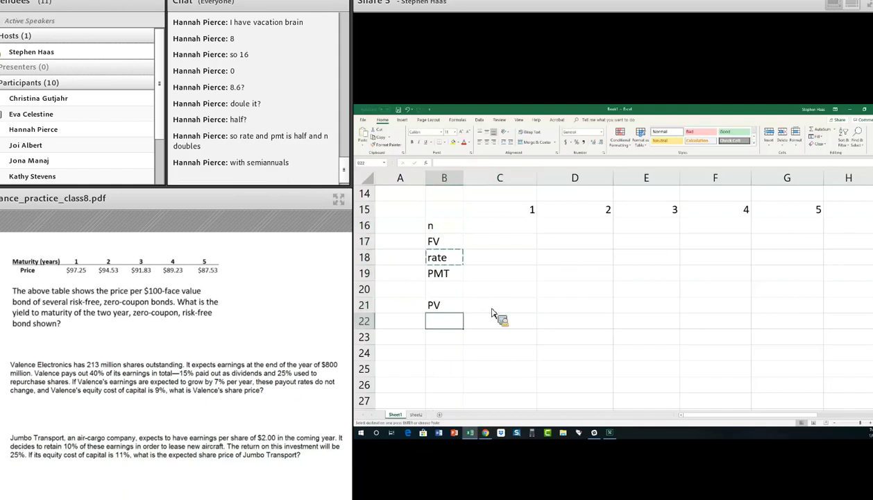
pyautogui.hotkey('ctrl', 'v')
# - Move the PV label from B21 to B17 and enter the label FV in B18
pyautogui.press('Up')
pyautogui.hotkey('ctrl', 'x')
pyautogui.press('Up')
pyautogui.press('Up')
pyautogui.press('Up')
pyautogui.press('Up')
pyautogui.hotkey('ctrl', 'v')
pyautogui.press('Down')
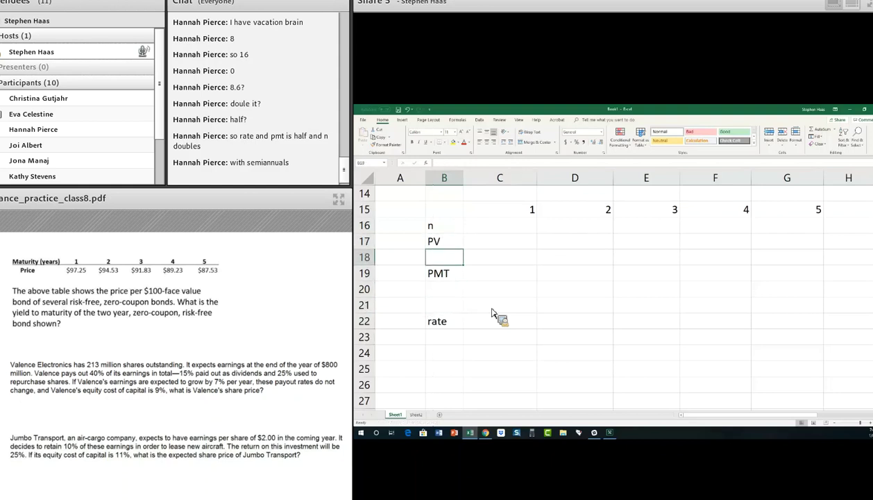
pyautogui.write('FV')
# - Copy the "rate" label from B22 up to B21 and clear B22
pyautogui.press('Down')
pyautogui.press('Down')
pyautogui.press('Down')
pyautogui.press('Down')
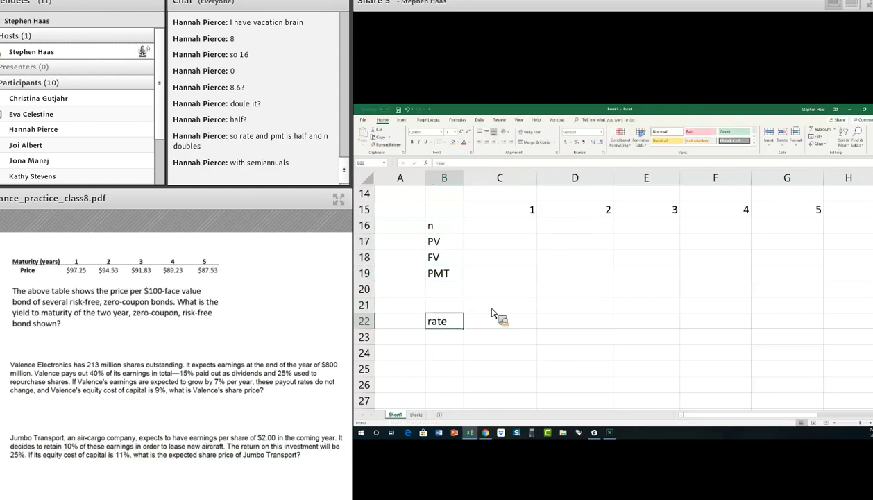
pyautogui.hotkey('ctrl', 'c')
pyautogui.press('Up')
pyautogui.hotkey('ctrl', 'v')
pyautogui.press('Down')
pyautogui.press('Delete')
pyautogui.press('Right')
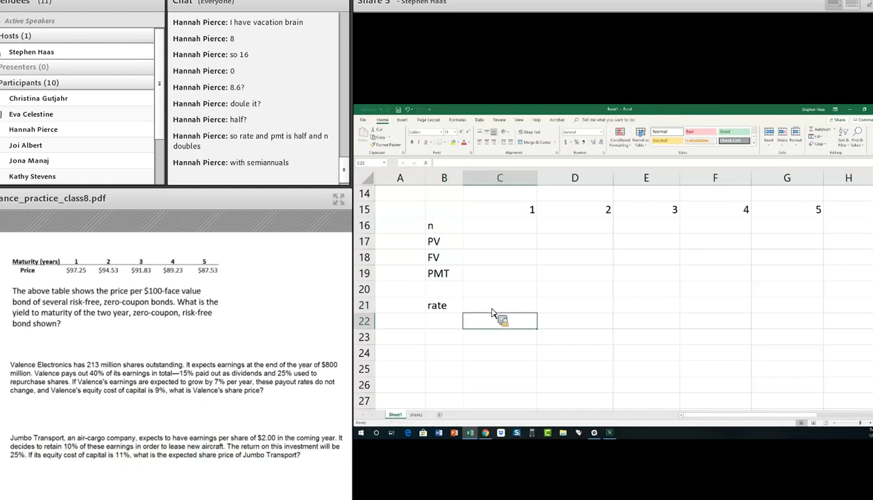
# - Enter the yield formula =RATE(C16,C19,C17,C18,0,0) in C21
pyautogui.press('Up')
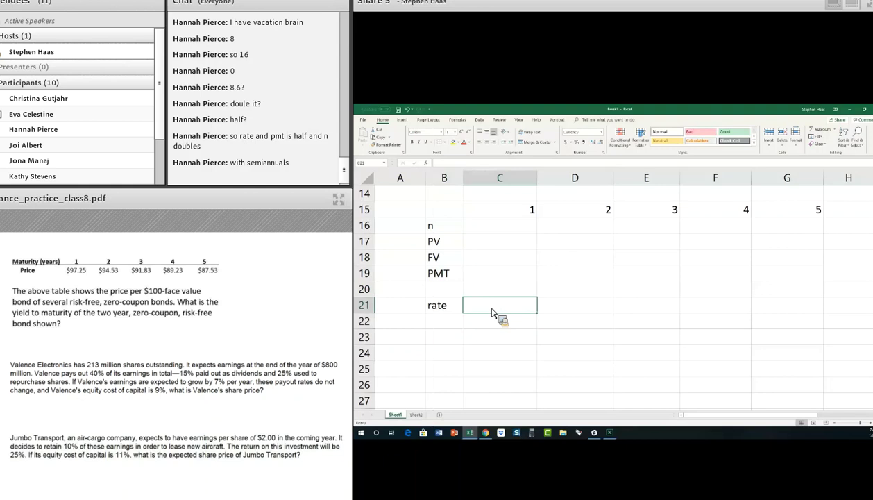
pyautogui.write('=rate')
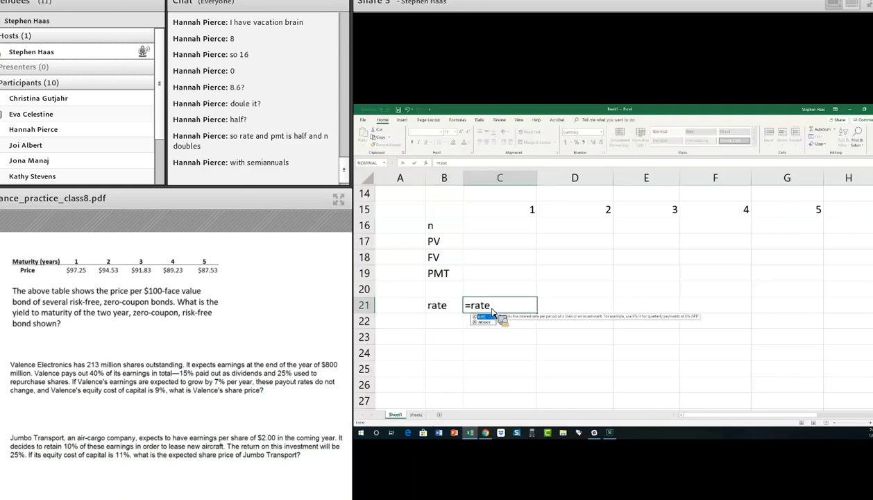
pyautogui.write('(')
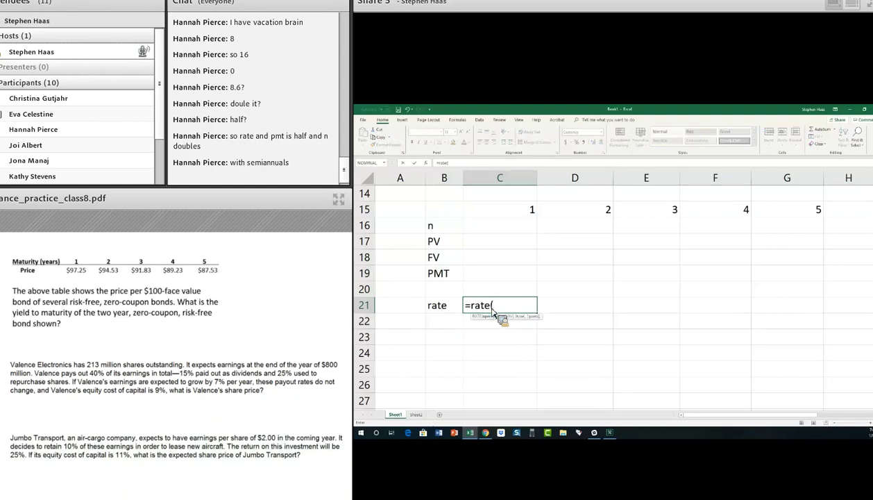
pyautogui.click(517, 227)
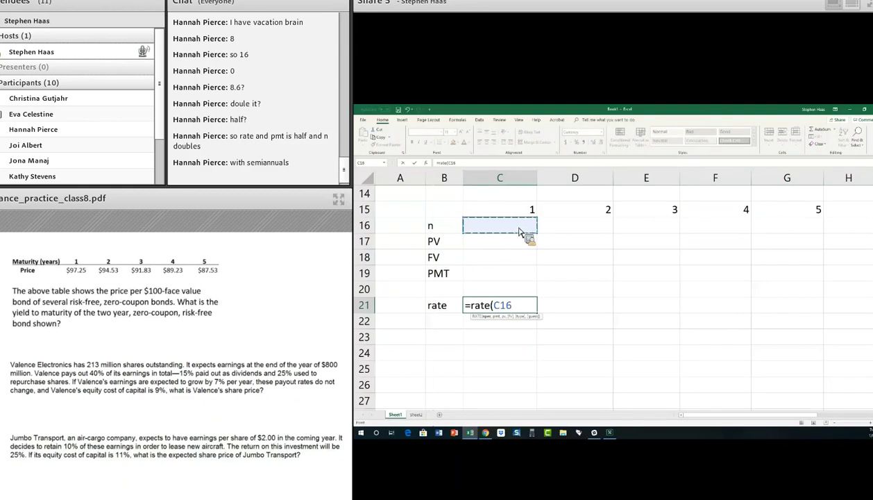
pyautogui.write(',')
pyautogui.press('Up')
pyautogui.press('Up')
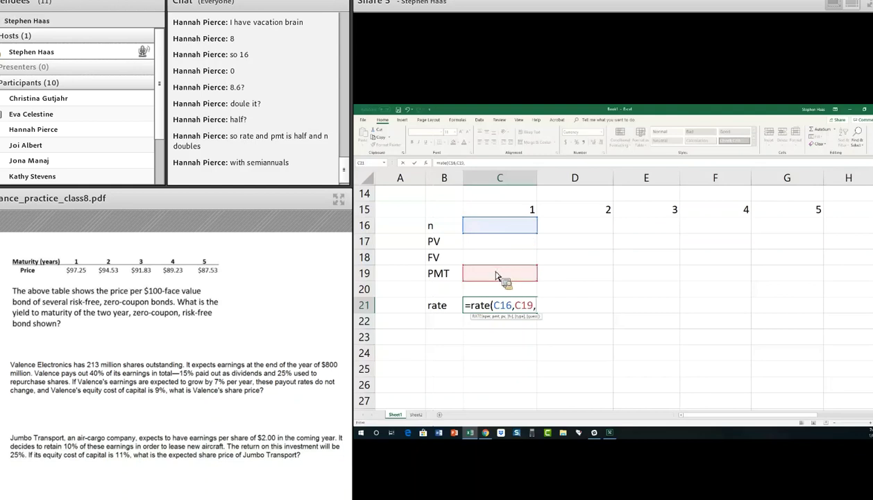
pyautogui.write(',')
pyautogui.press('Up')
pyautogui.press('Up')
pyautogui.press('Up')
pyautogui.press('Up')
pyautogui.write(',')
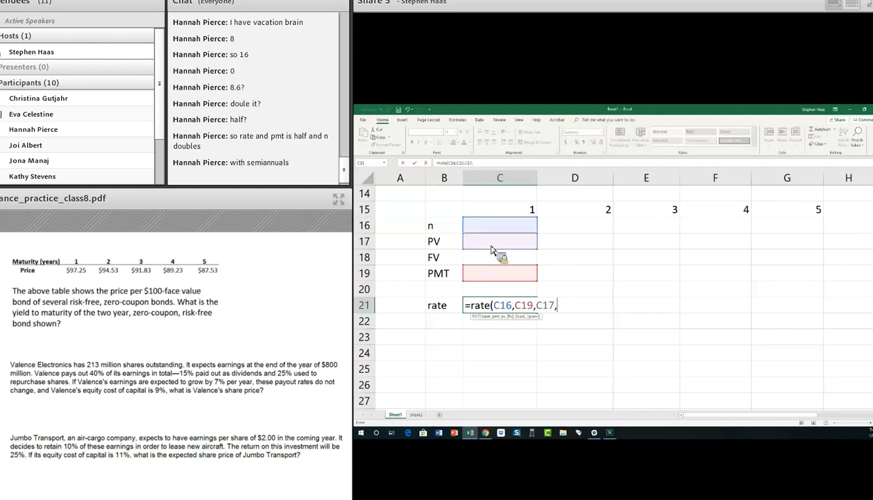
pyautogui.click(496, 253)
pyautogui.write(',0,0)')
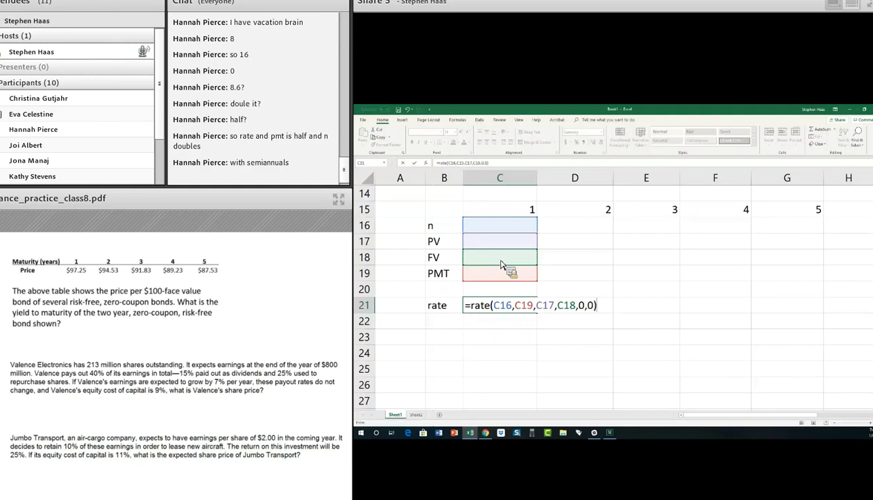
pyautogui.press('Tab')
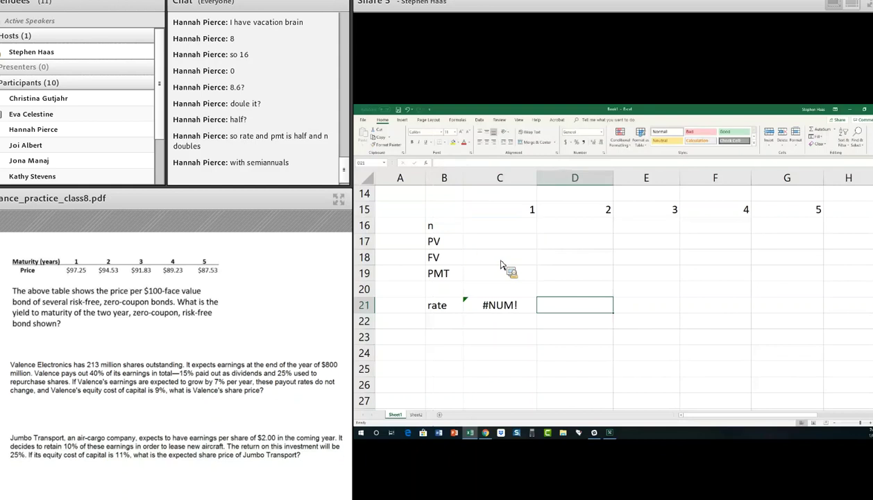
# - Copy the RATE formula from C21 across D21:G21
pyautogui.press('Left')
pyautogui.hotkey('ctrl', 'c')
pyautogui.press('Right')
pyautogui.hotkey('ctrl', 'v')
pyautogui.press('Right')
pyautogui.hotkey('ctrl', 'v')
pyautogui.press('Right')
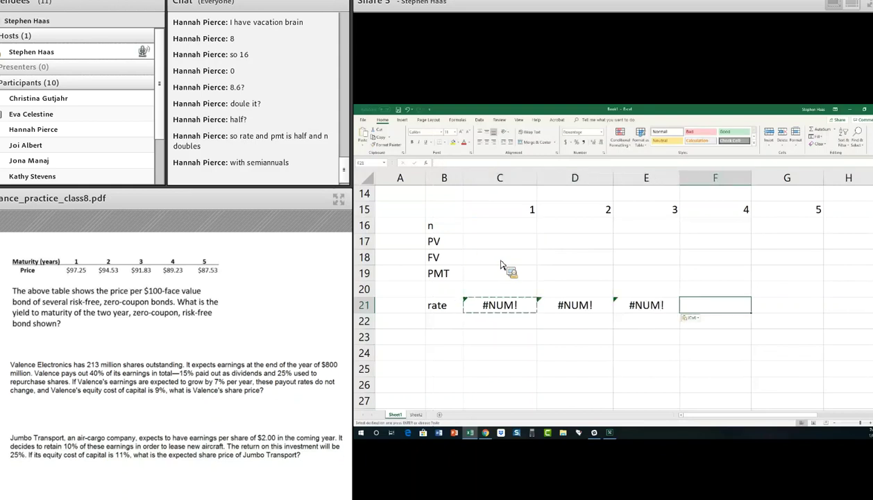
pyautogui.hotkey('ctrl', 'v')
pyautogui.press('Right')
pyautogui.hotkey('ctrl', 'v')
pyautogui.press('Escape')
# - Enter a PMT of 0 for all five maturities in C19:G19
pyautogui.press('Up')
pyautogui.press('Up')
pyautogui.press('Up')
pyautogui.press('Up')
pyautogui.press('Up')
pyautogui.press('Left')
pyautogui.press('Left')
pyautogui.press('Left')
pyautogui.press('Left')
pyautogui.press('Down')
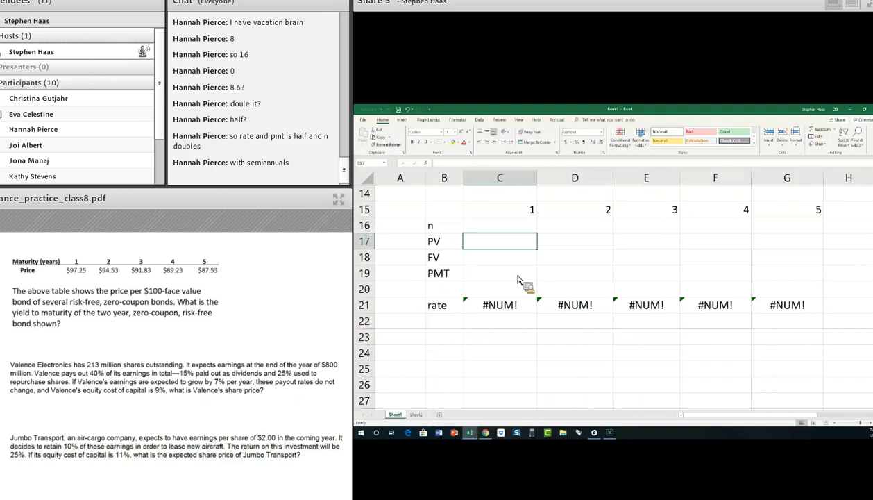
pyautogui.press('Down')
pyautogui.press('Down')
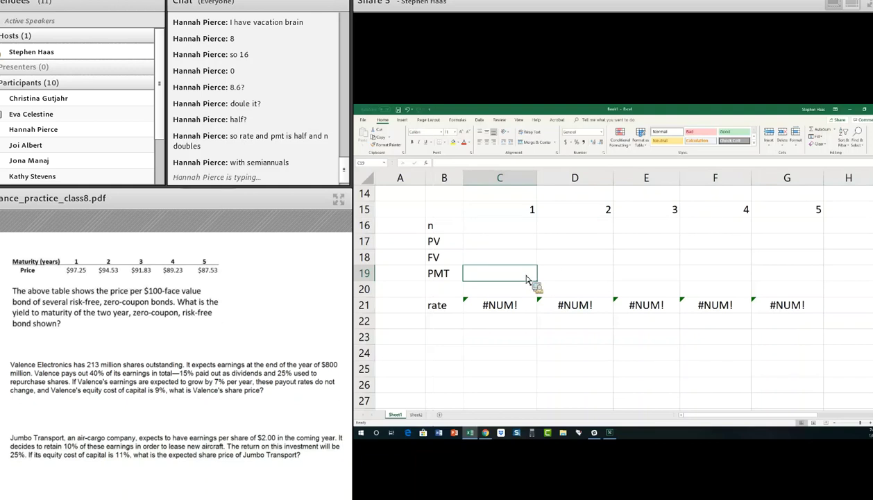
pyautogui.write('0\t0\t0\t0\t0')
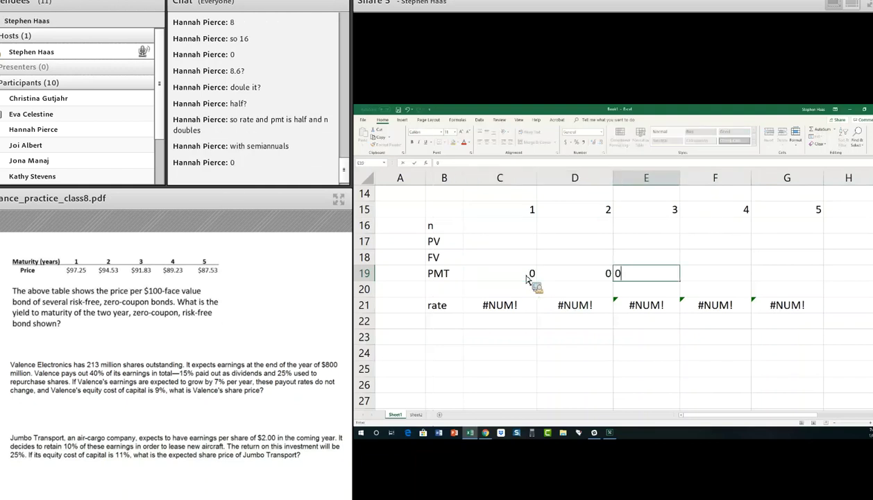
# - Enter the face value of 100 as FV in C18 and apply the accounting dollar format
pyautogui.press('Up')
pyautogui.press('Left')
pyautogui.press('Left')
pyautogui.press('Left')
pyautogui.press('Left')
pyautogui.press('Left')
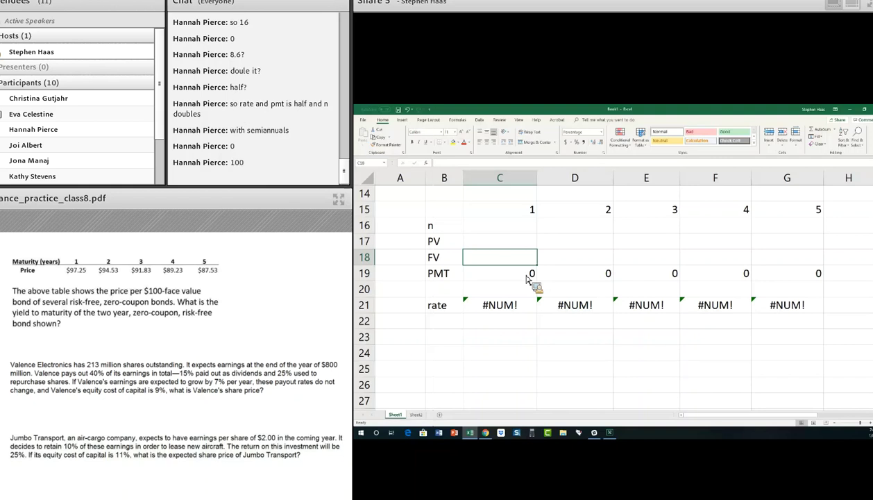
pyautogui.write('100')
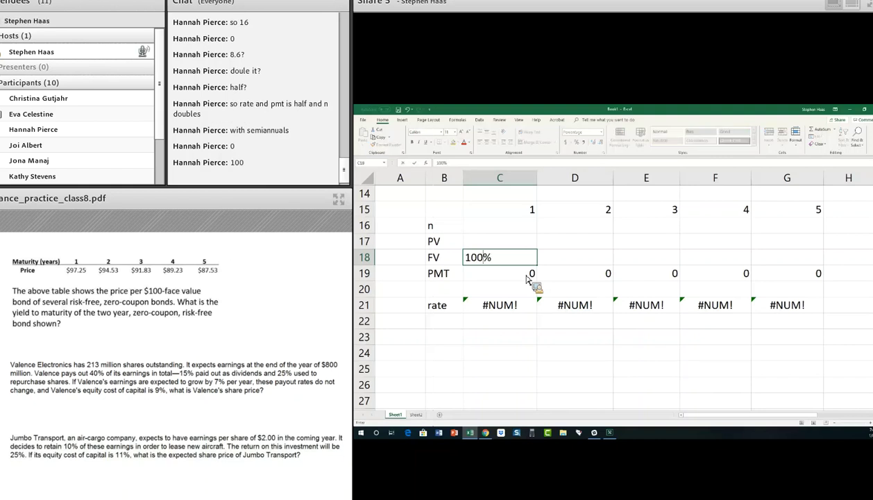
pyautogui.press('Delete')
pyautogui.press('Tab')
pyautogui.press('Left')
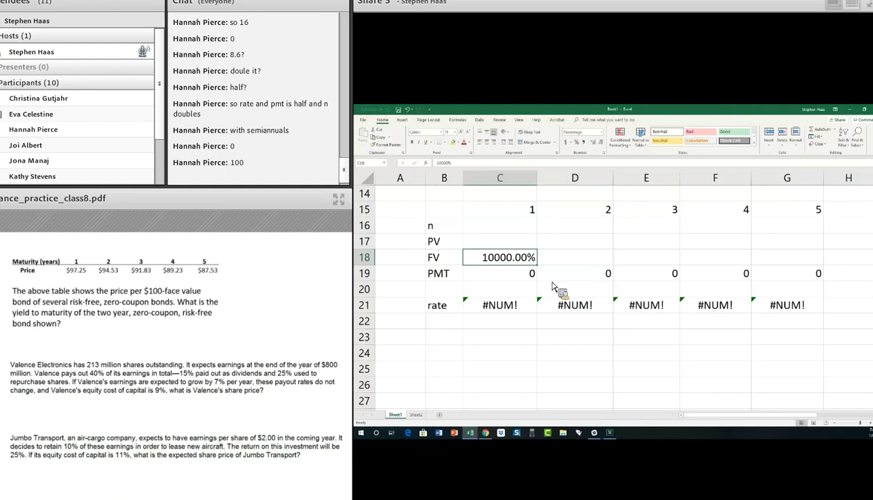
pyautogui.click(566, 143)
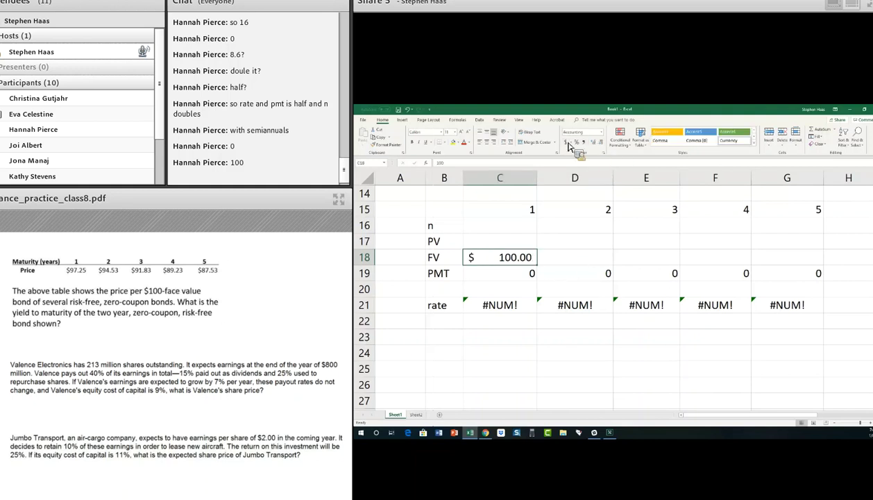
# - Copy the $100.00 face value from C18 across D18:F18
pyautogui.hotkey('ctrl', 'c')
pyautogui.press('Right')
pyautogui.hotkey('ctrl', 'v')
pyautogui.press('Right')
pyautogui.hotkey('ctrl', 'v')
pyautogui.press('Right')
pyautogui.hotkey('ctrl', 'v')
pyautogui.press('Right')
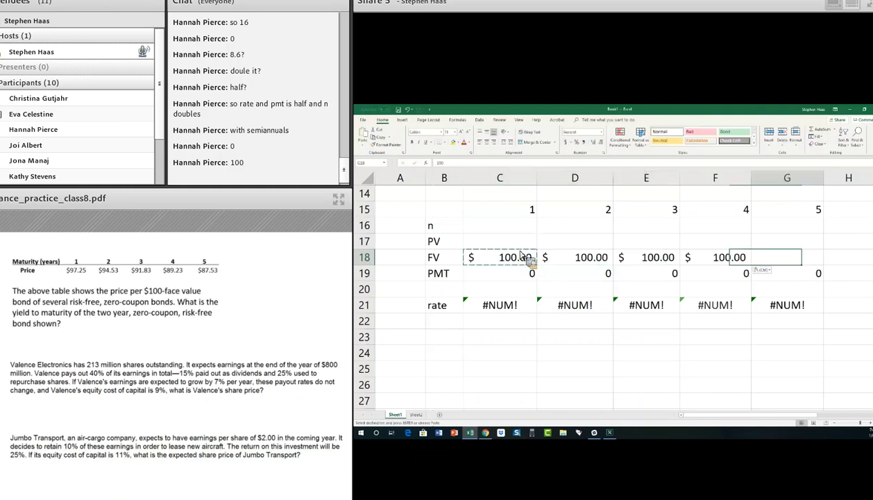
# - Undo the last change, then copy the plain 100 from F18 into G18
pyautogui.hotkey('ctrl', 'z')
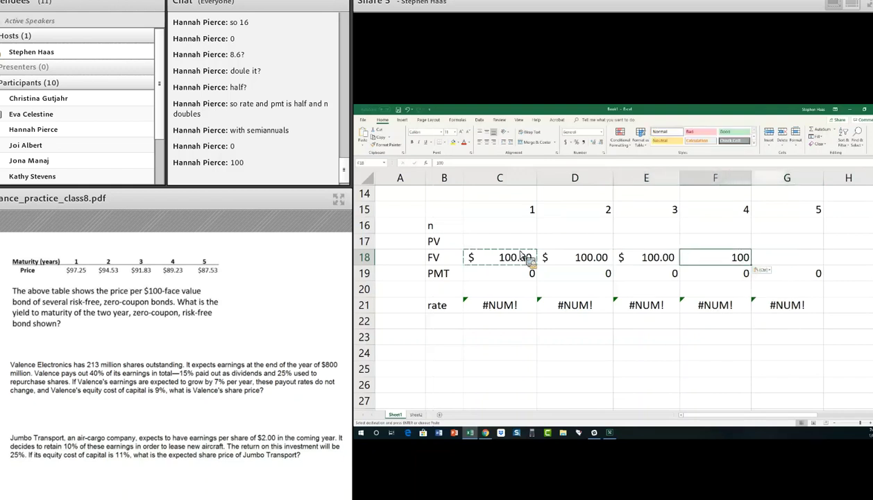
pyautogui.hotkey('ctrl', 'c')
pyautogui.press('Right')
pyautogui.hotkey('ctrl', 'v')
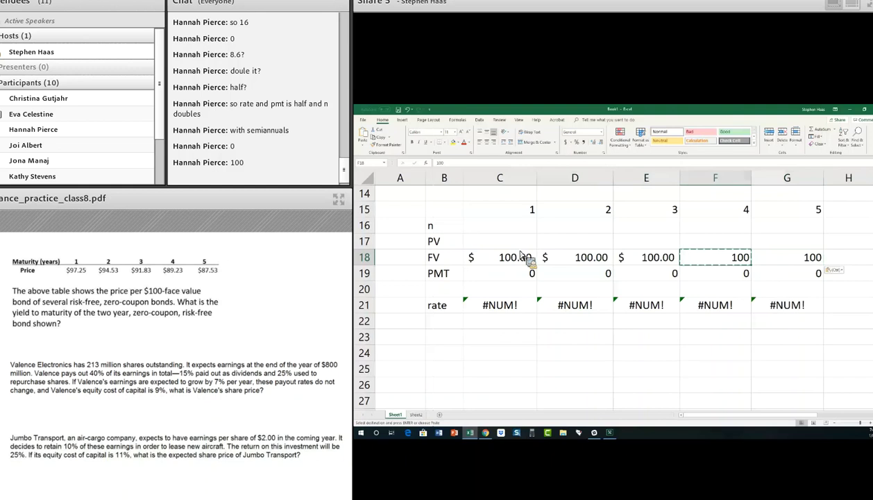
pyautogui.doubleClick(740, 286)
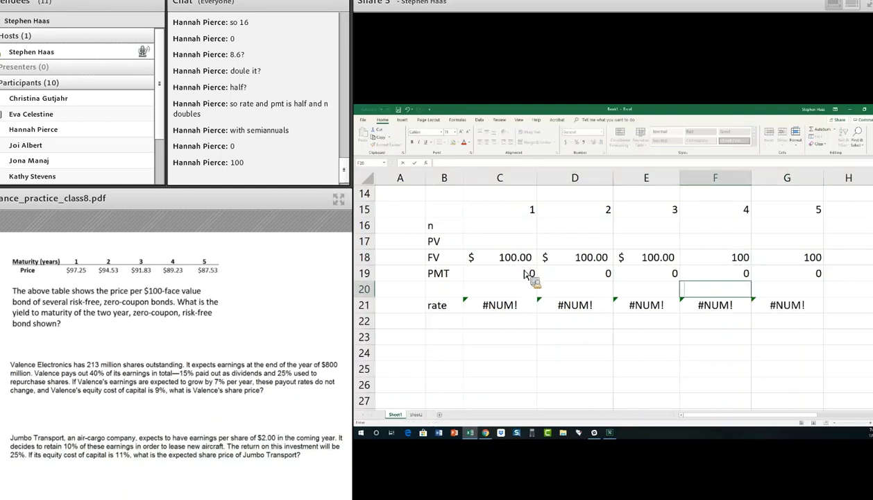
# - Apply the accounting dollar format to the FV values in F18:G18
pyautogui.press('Escape')
pyautogui.press('Up')
pyautogui.press('Up')
pyautogui.hotkey('shift', 'Right')
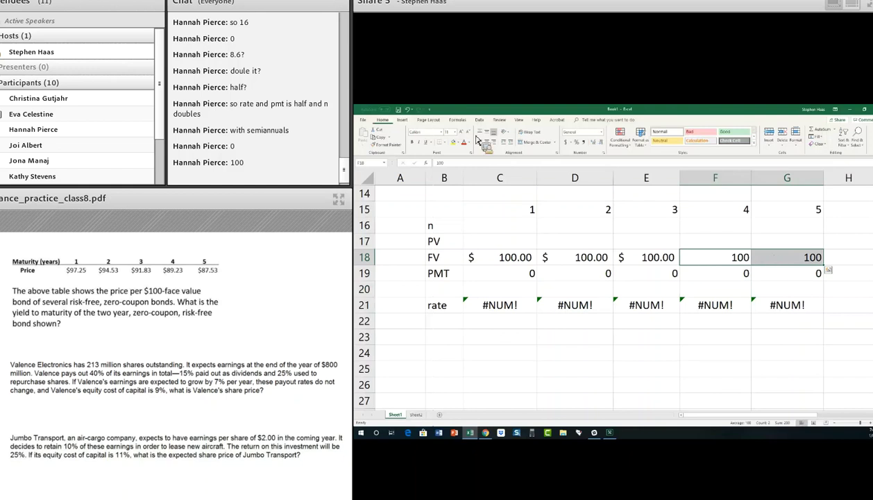
pyautogui.click(567, 142)
pyautogui.press('Up')
pyautogui.press('Up')
pyautogui.press('Up')
pyautogui.press('Left')
pyautogui.press('Left')
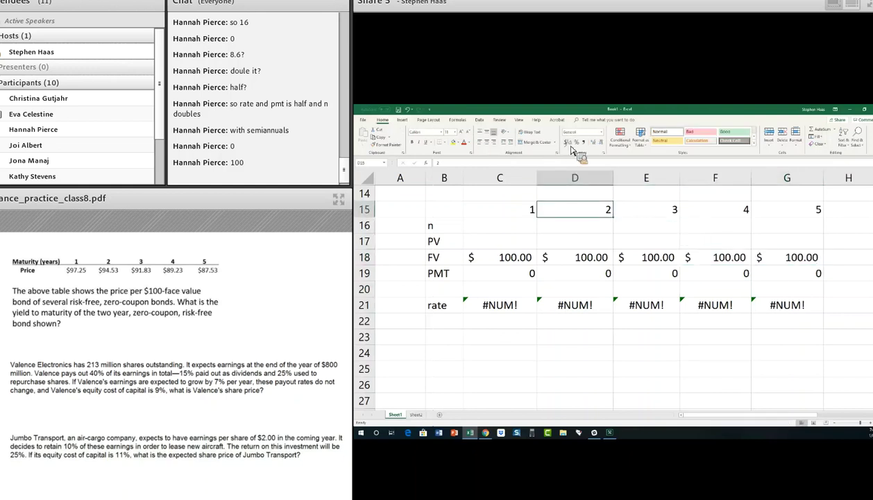
# - Enter the bond prices 97.25, 94.53, 91.83, 89.23 and 87.53 as PV in C17:G17
pyautogui.click(525, 243)
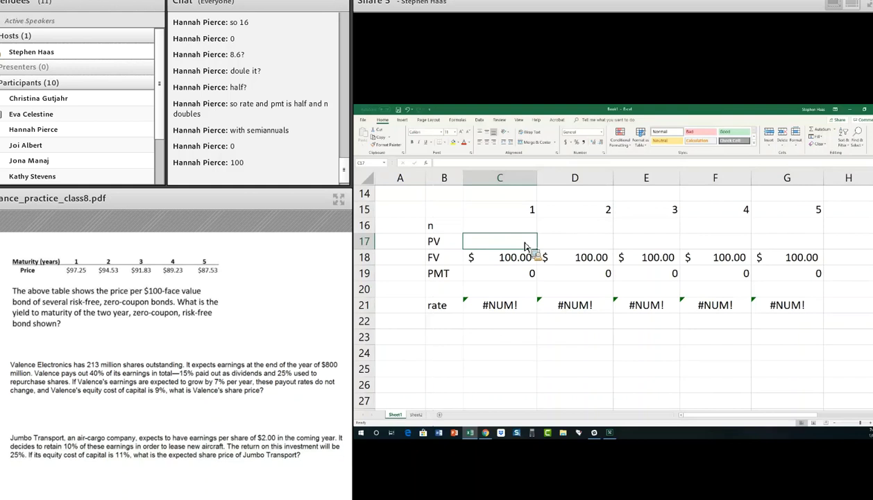
pyautogui.write('97.25')
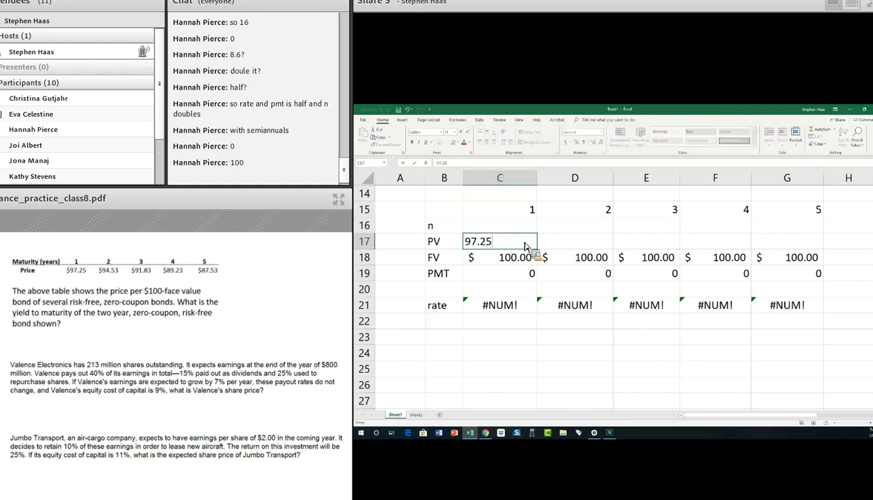
pyautogui.press('Tab')
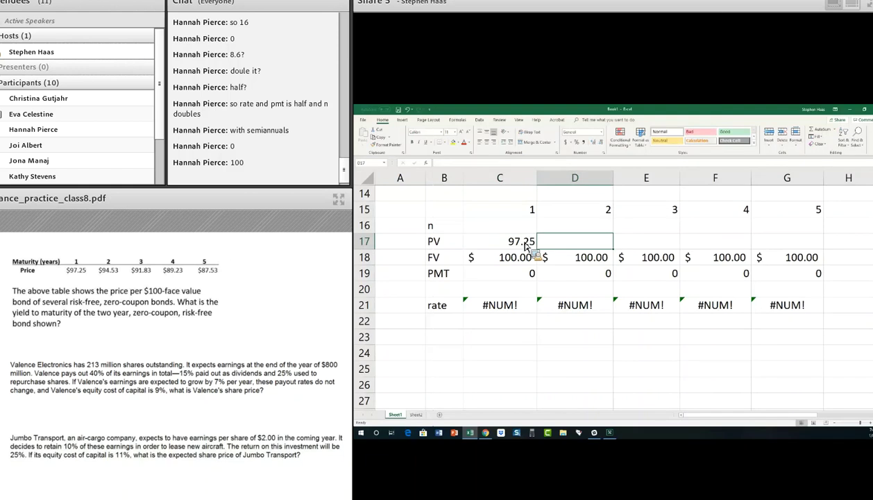
pyautogui.write('9')
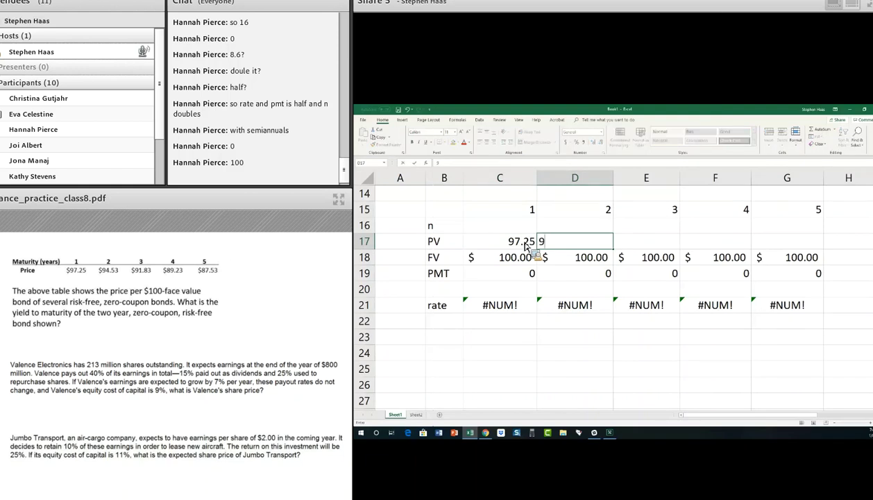
pyautogui.write('4.53')
pyautogui.press('Tab')
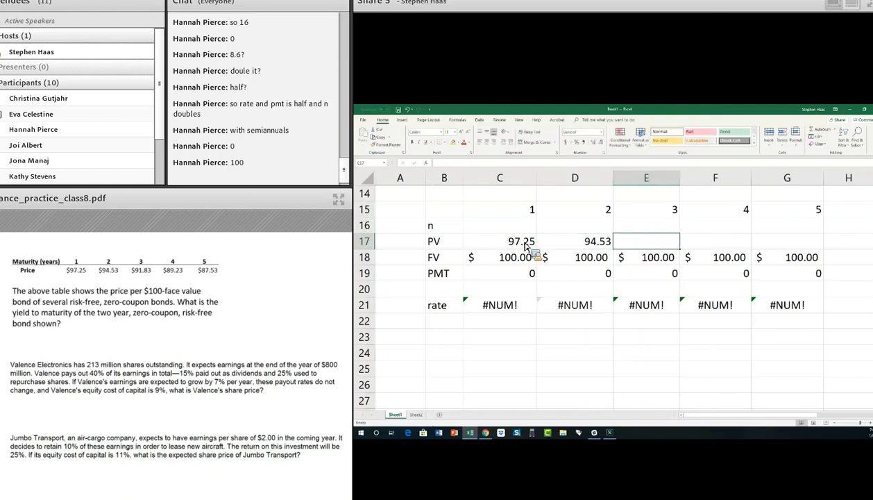
pyautogui.write('91.83')
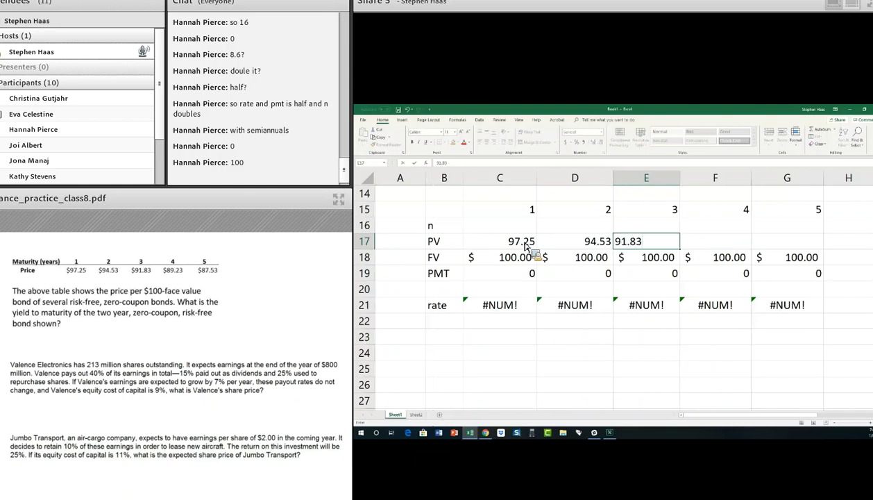
pyautogui.press('Tab')
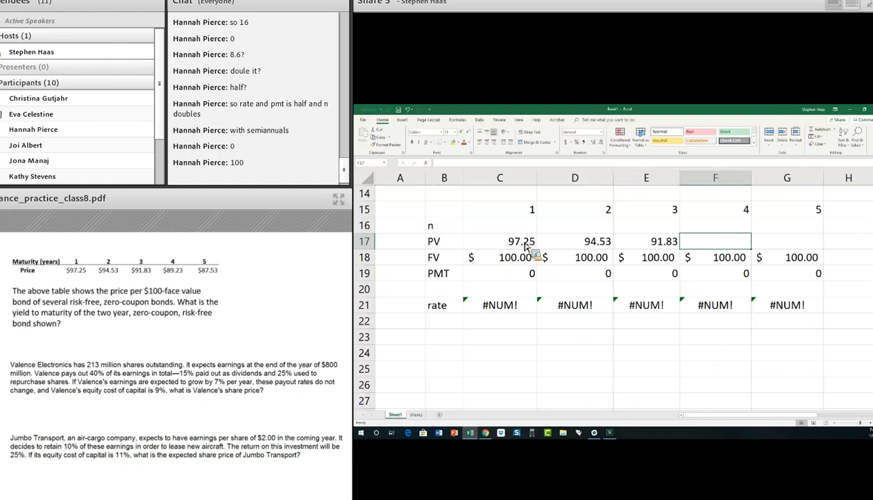
pyautogui.write('89.23')
pyautogui.press('Tab')
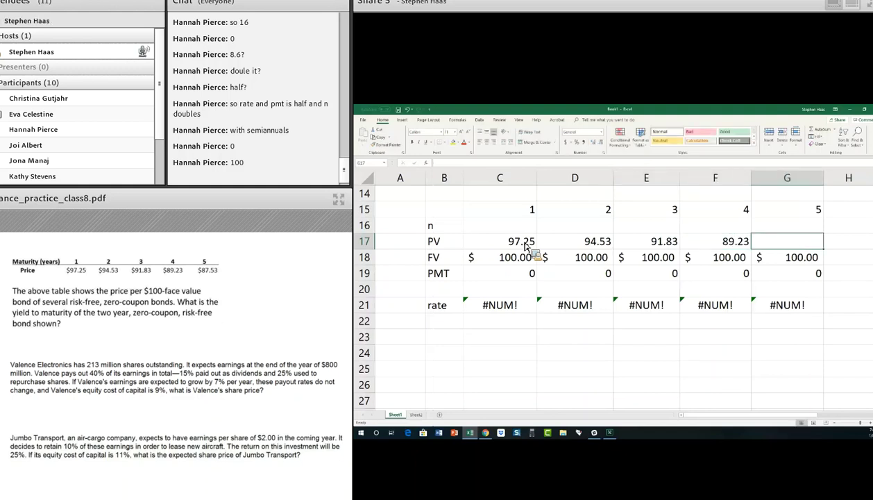
pyautogui.write('87')
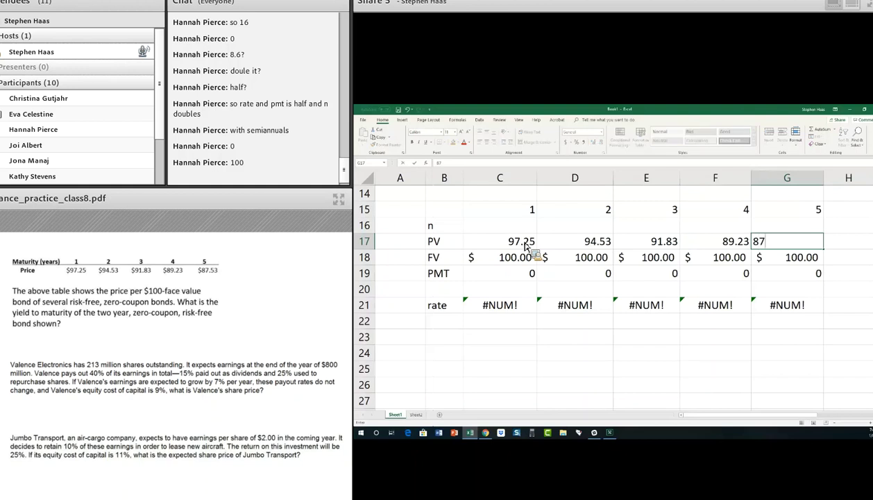
pyautogui.write('.53')
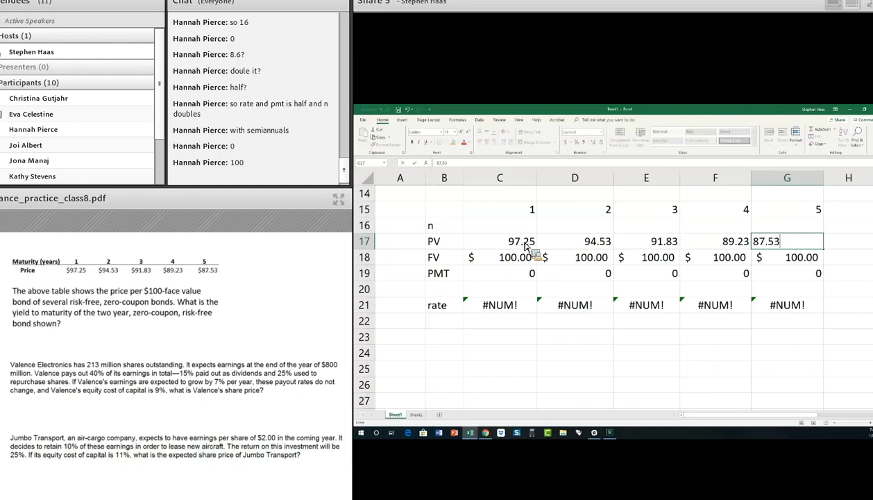
pyautogui.press('Return')
# - Copy the maturities 1 to 5 from C15:G15 into the n row, C16:G16
pyautogui.press('Up')
pyautogui.press('Left')
pyautogui.press('Left')
pyautogui.press('Left')
pyautogui.press('Left')
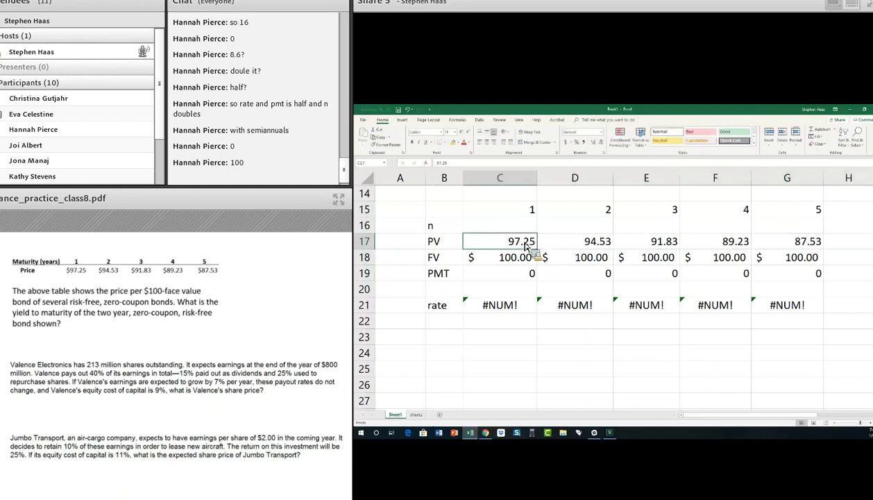
pyautogui.press('Up')
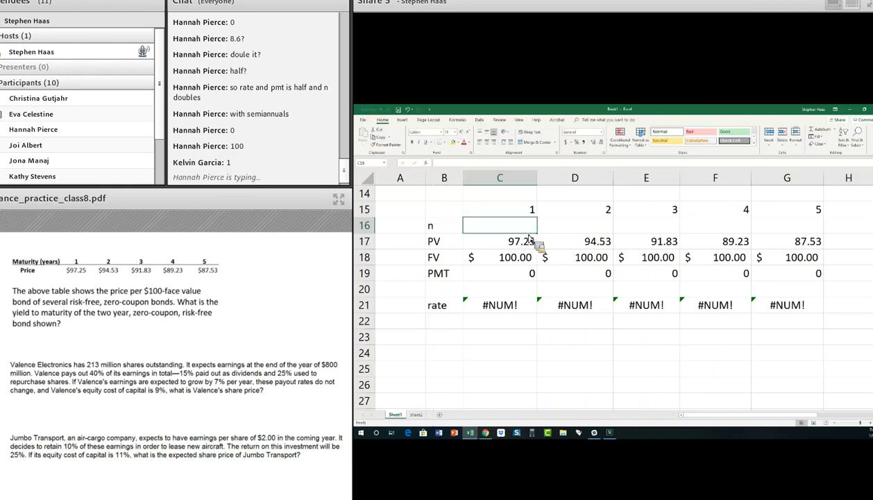
pyautogui.moveTo(506, 208); pyautogui.dragTo(805, 209)
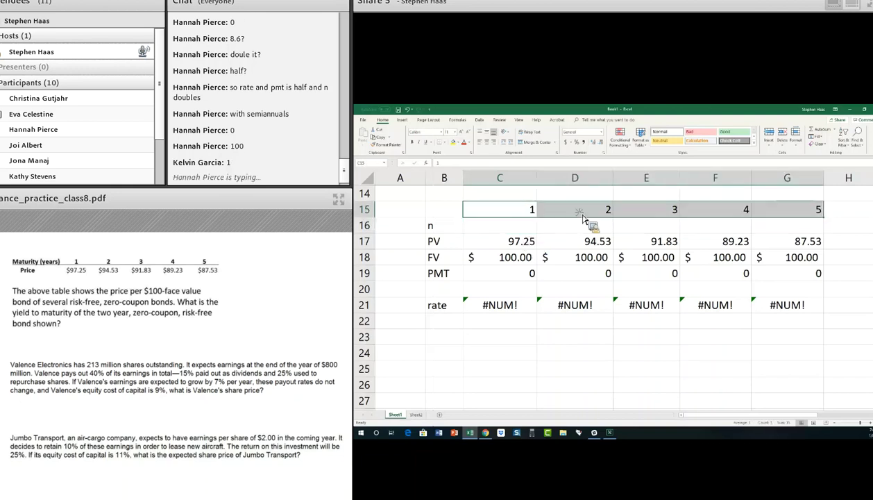
pyautogui.hotkey('ctrl', 'c')
pyautogui.press('Down')
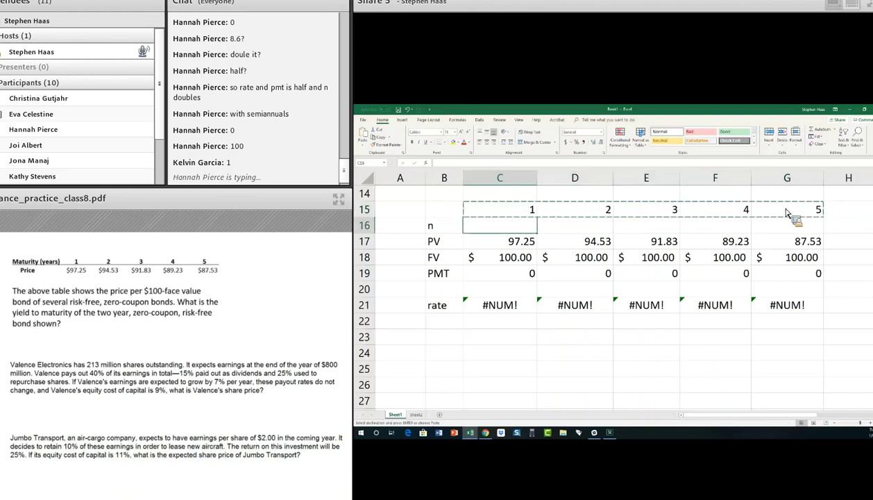
pyautogui.hotkey('ctrl', 'v')
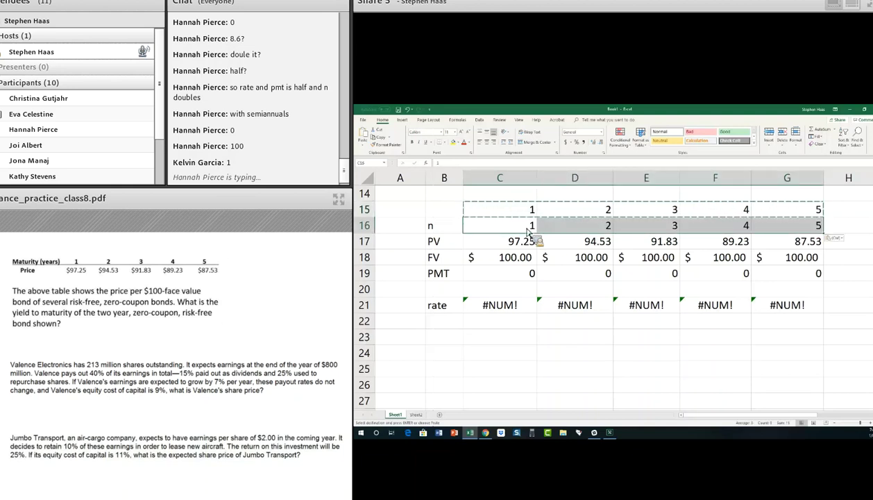
# - Change the PV prices in C17:G17 to negative values: -97.25, -94.53, -91.83, -89.23 and -87.53
pyautogui.click(562, 289)
pyautogui.press('Escape')
pyautogui.press('Left')
pyautogui.press('Down')
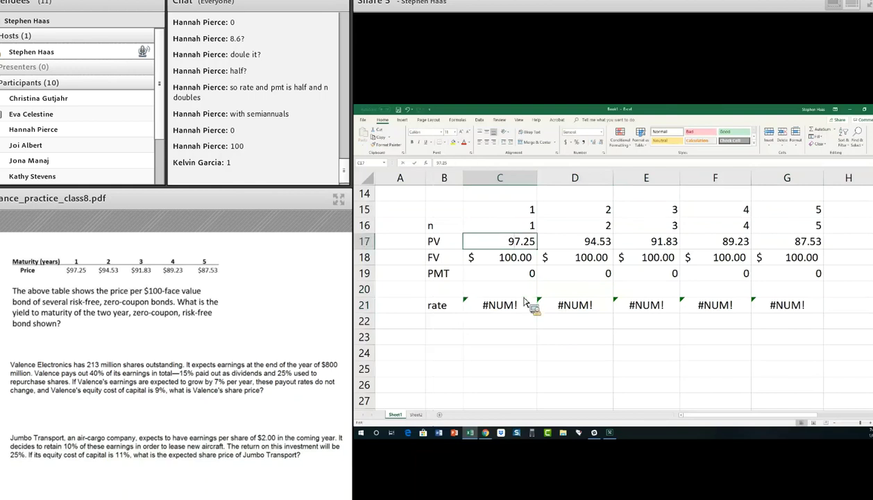
pyautogui.press('Up')
pyautogui.press('Up')
pyautogui.press('Up')
pyautogui.press('Up')
pyautogui.press('F2')
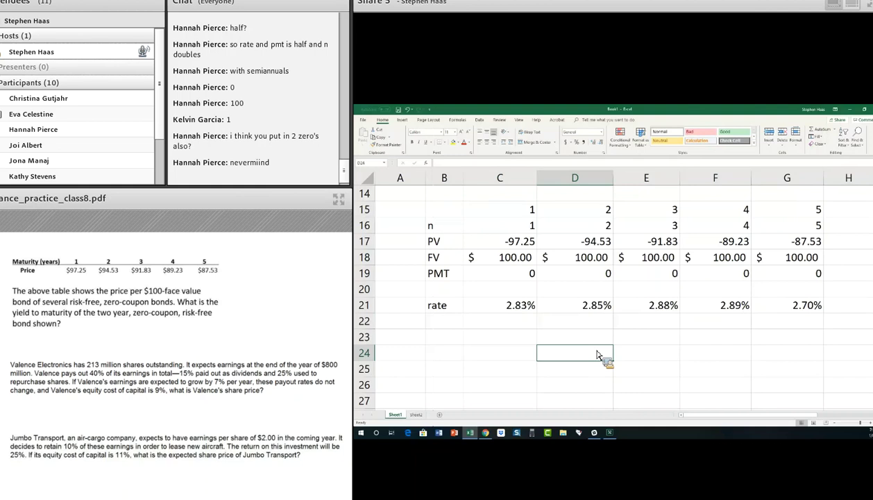
# - Reduce the rates in C21:G21 to whole percentages and set them back to two decimal places
pyautogui.click(524, 306)
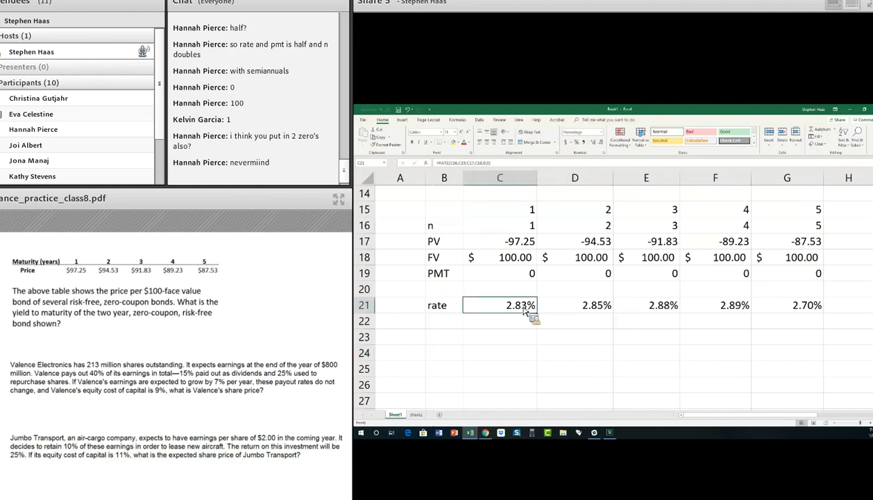
pyautogui.hotkey('shift', 'Right')
pyautogui.hotkey('shift', 'Right')
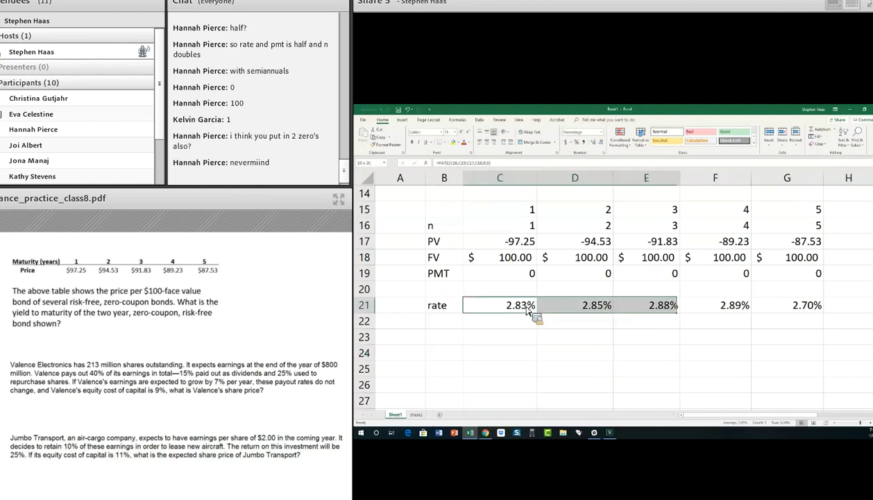
pyautogui.hotkey('shift', 'Right')
pyautogui.hotkey('shift', 'Right')
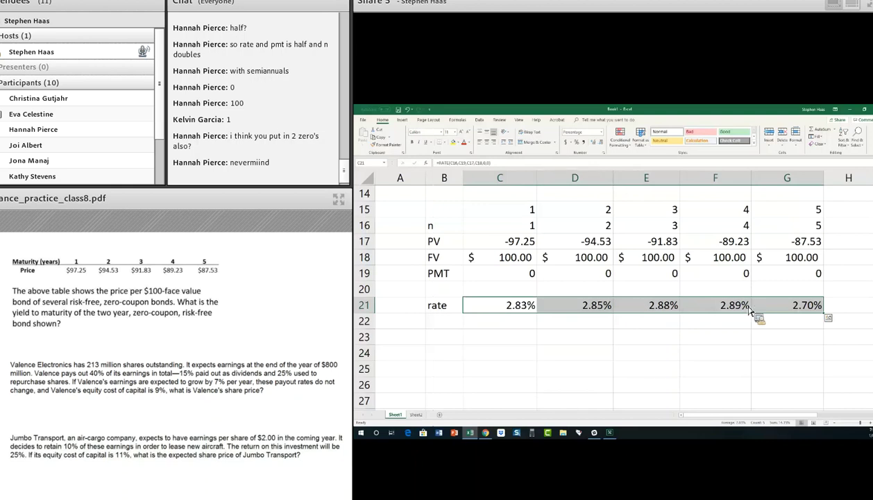
pyautogui.click(602, 142)
pyautogui.click(602, 142)
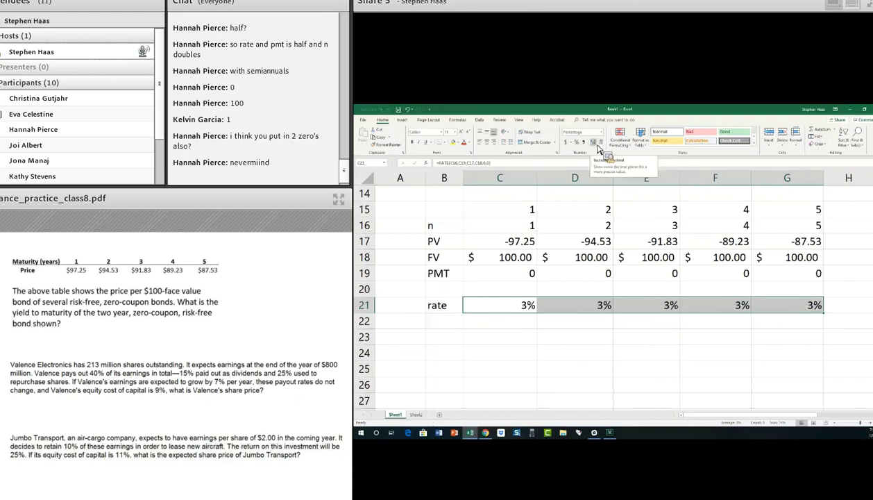
pyautogui.click(595, 146)
pyautogui.click(594, 145)
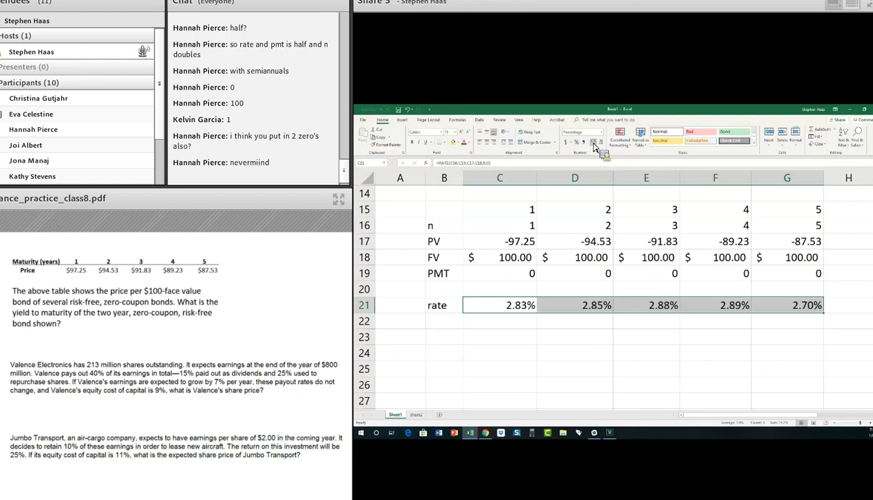
# - Review the calculated yields to maturity of the five bonds across the rate row, C21:G21
pyautogui.click(575, 321)
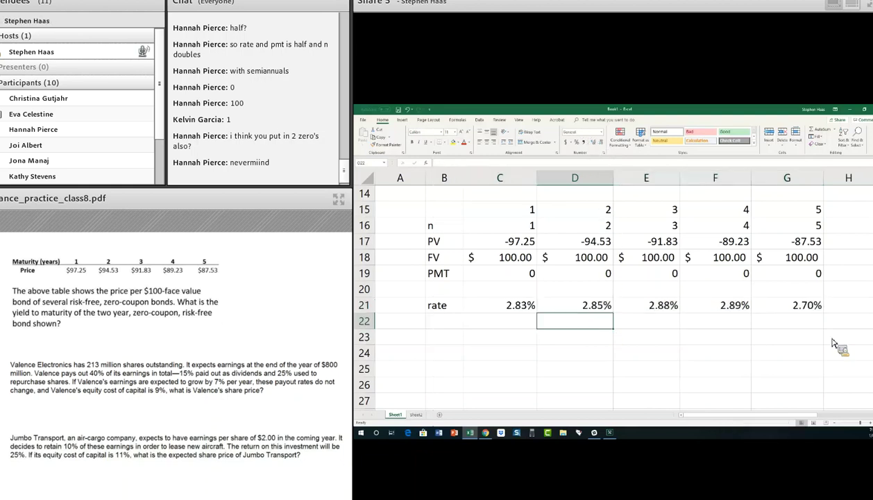
pyautogui.press('Up')
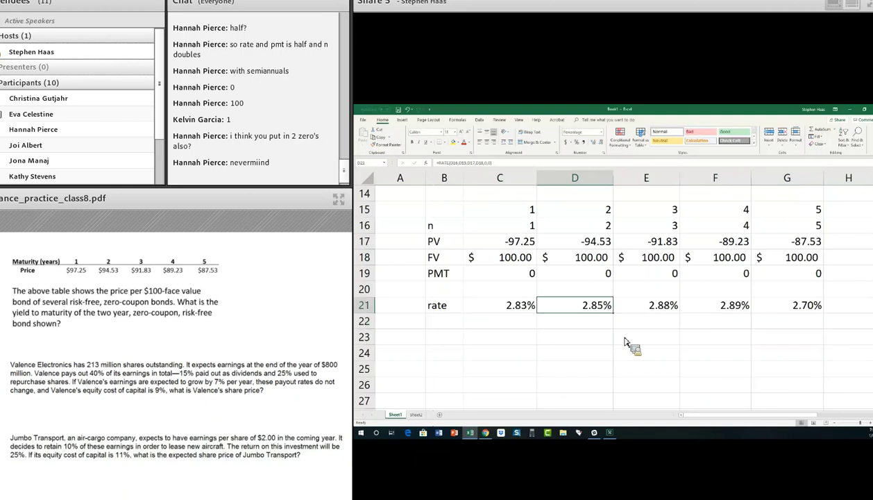
pyautogui.press('Left')
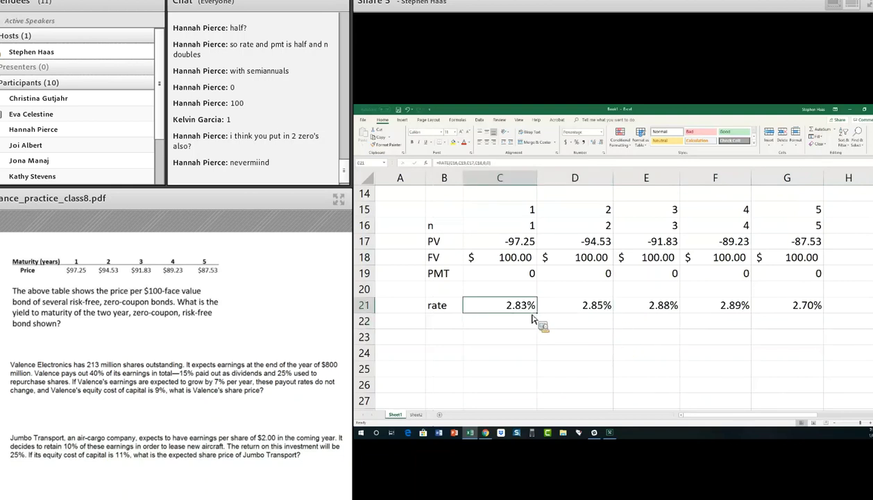
pyautogui.press('Right')
pyautogui.press('Right')
pyautogui.press('Right')
pyautogui.press('Right')
pyautogui.press('Down')
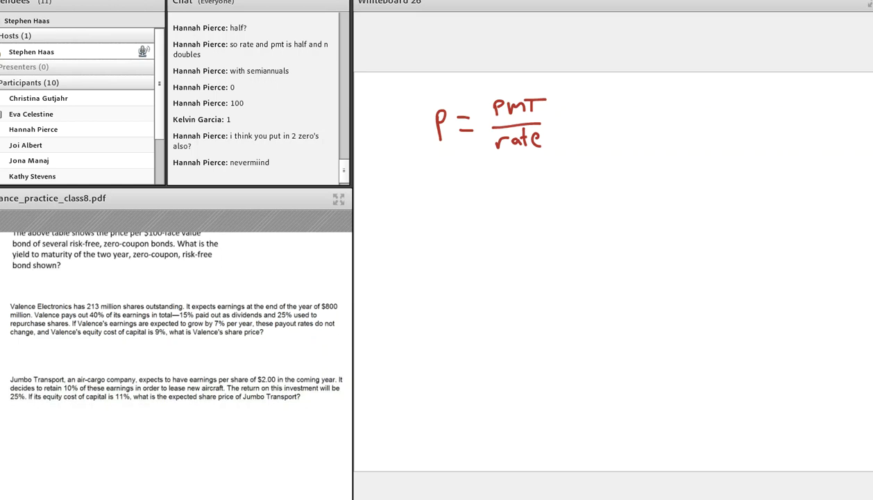
# - Switch to the whiteboard and write P = 2,000 / .05 = 400,000 beside the perpetuity formula, double-underlining the result
pyautogui.moveTo(588, 104)
pyautogui.mouseDown()
pyautogui.moveTo(589, 123)
pyautogui.moveTo(590, 114)
pyautogui.mouseUp()
pyautogui.moveTo(604, 116); pyautogui.dragTo(612, 115)
pyautogui.moveTo(605, 120); pyautogui.dragTo(625, 108)
pyautogui.moveTo(637, 96)
pyautogui.mouseDown()
pyautogui.moveTo(650, 98)
pyautogui.moveTo(635, 95)
pyautogui.mouseUp()
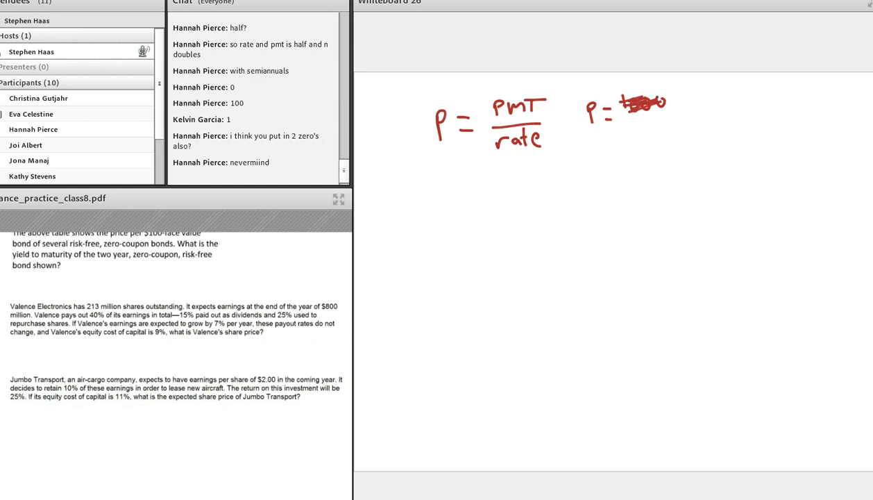
pyautogui.click(693, 108)
pyautogui.moveTo(680, 98)
pyautogui.mouseDown()
pyautogui.moveTo(690, 109)
pyautogui.moveTo(700, 98)
pyautogui.moveTo(727, 98)
pyautogui.mouseUp()
pyautogui.moveTo(678, 121)
pyautogui.mouseDown()
pyautogui.moveTo(734, 118)
pyautogui.moveTo(706, 131)
pyautogui.moveTo(714, 138)
pyautogui.moveTo(753, 119)
pyautogui.mouseUp()
pyautogui.click(696, 140)
pyautogui.moveTo(746, 122); pyautogui.dragTo(754, 123)
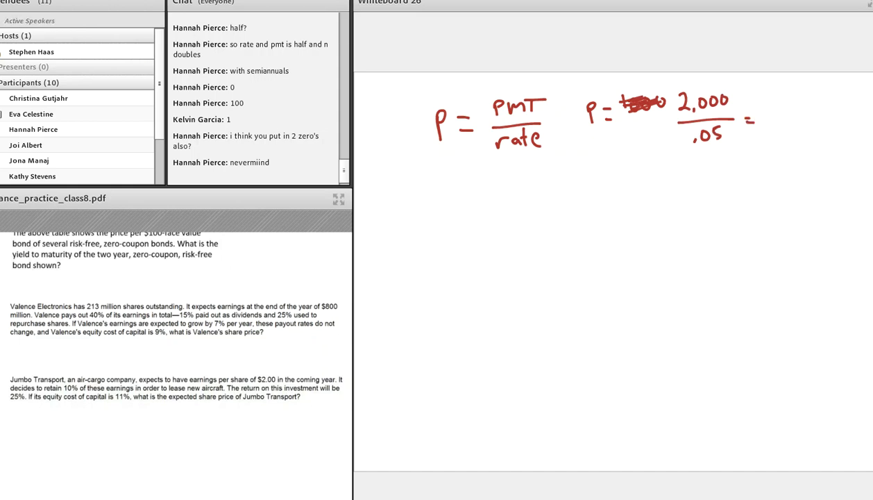
pyautogui.moveTo(787, 109)
pyautogui.mouseDown()
pyautogui.moveTo(798, 129)
pyautogui.moveTo(792, 137)
pyautogui.moveTo(805, 113)
pyautogui.moveTo(860, 114)
pyautogui.moveTo(824, 137)
pyautogui.mouseUp()
pyautogui.moveTo(802, 146)
pyautogui.mouseDown()
pyautogui.moveTo(859, 139)
pyautogui.moveTo(854, 153)
pyautogui.mouseUp()
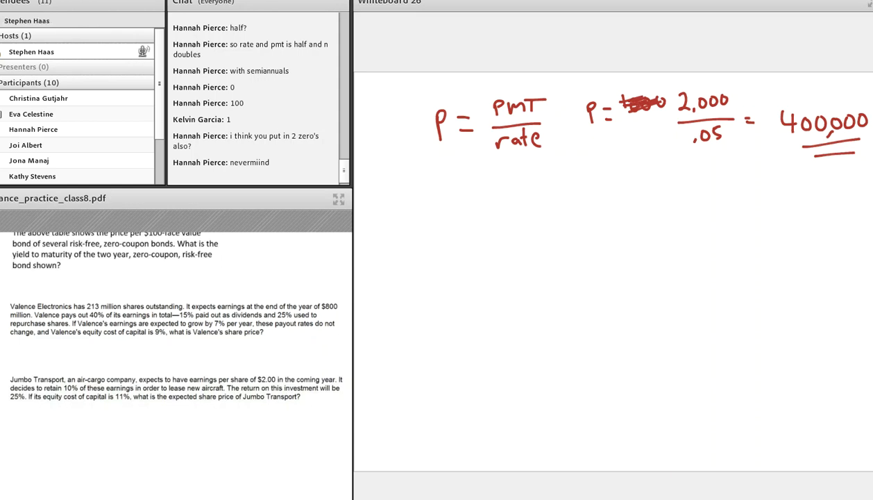
# - Write the growing perpetuity formula P = PMT / (r − g) below the first formula and draw a box around it
pyautogui.moveTo(442, 235)
pyautogui.mouseDown()
pyautogui.moveTo(443, 215)
pyautogui.moveTo(477, 206)
pyautogui.mouseUp()
pyautogui.moveTo(466, 222); pyautogui.dragTo(478, 223)
pyautogui.moveTo(501, 205)
pyautogui.mouseDown()
pyautogui.moveTo(500, 189)
pyautogui.moveTo(501, 197)
pyautogui.moveTo(535, 201)
pyautogui.moveTo(556, 186)
pyautogui.mouseUp()
pyautogui.moveTo(545, 188)
pyautogui.mouseDown()
pyautogui.moveTo(544, 202)
pyautogui.moveTo(564, 210)
pyautogui.mouseUp()
pyautogui.moveTo(500, 222)
pyautogui.mouseDown()
pyautogui.moveTo(526, 227)
pyautogui.moveTo(548, 255)
pyautogui.mouseUp()
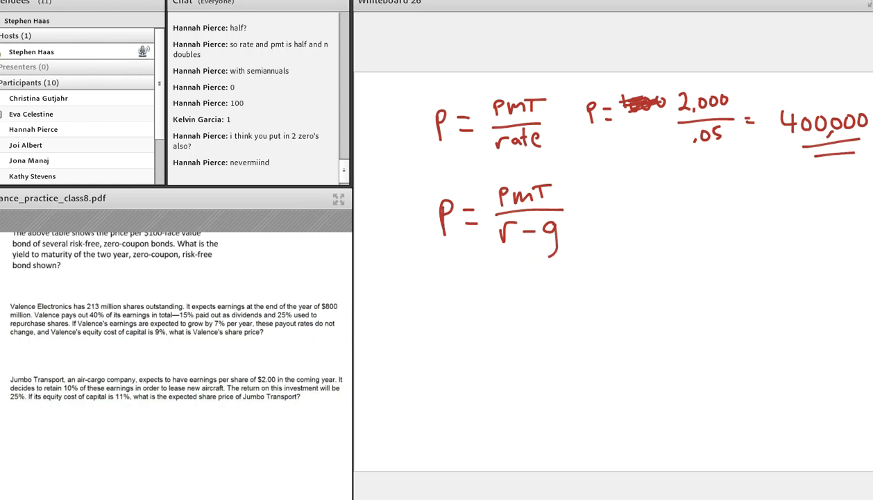
pyautogui.moveTo(422, 168); pyautogui.dragTo(432, 265)
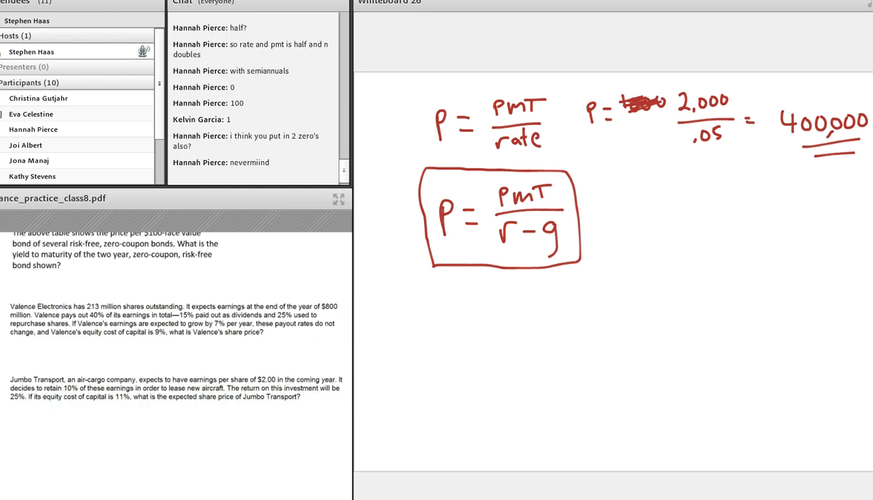
# - Write PMT = Div and r = CoC (cost of capital) beside the boxed formula, underlining the key terms
pyautogui.moveTo(658, 186)
pyautogui.mouseDown()
pyautogui.moveTo(659, 201)
pyautogui.moveTo(687, 198)
pyautogui.mouseUp()
pyautogui.moveTo(696, 184)
pyautogui.mouseDown()
pyautogui.moveTo(696, 193)
pyautogui.moveTo(715, 183)
pyautogui.mouseUp()
pyautogui.moveTo(706, 188); pyautogui.dragTo(715, 188)
pyautogui.moveTo(719, 176)
pyautogui.mouseDown()
pyautogui.moveTo(719, 187)
pyautogui.moveTo(759, 177)
pyautogui.moveTo(742, 193)
pyautogui.mouseUp()
pyautogui.moveTo(733, 197); pyautogui.dragTo(741, 197)
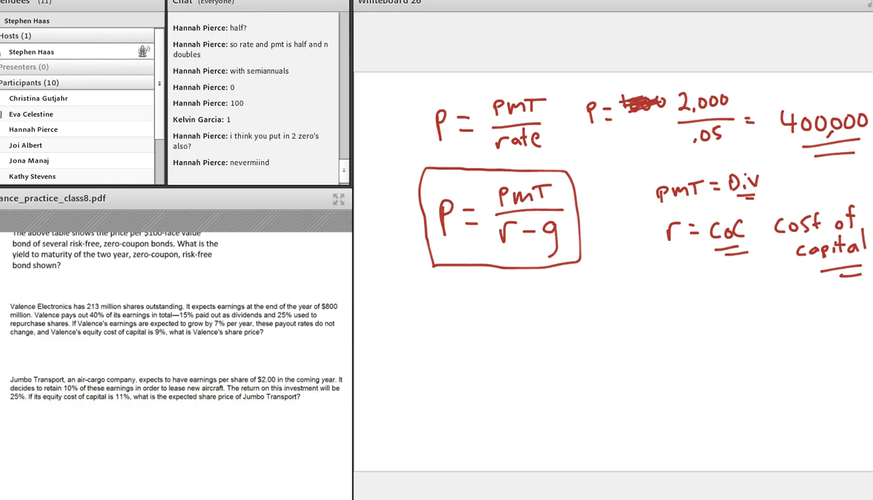
# - Write the input labels PMT (Div) =, CoC = and G = in a column below the boxed formula
pyautogui.moveTo(400, 299)
pyautogui.mouseDown()
pyautogui.moveTo(400, 317)
pyautogui.moveTo(419, 306)
pyautogui.moveTo(477, 309)
pyautogui.moveTo(482, 298)
pyautogui.moveTo(490, 314)
pyautogui.mouseUp()
pyautogui.moveTo(407, 333)
pyautogui.mouseDown()
pyautogui.moveTo(406, 352)
pyautogui.moveTo(456, 347)
pyautogui.mouseUp()
pyautogui.moveTo(411, 373); pyautogui.dragTo(409, 381)
pyautogui.moveTo(426, 372); pyautogui.dragTo(434, 372)
pyautogui.moveTo(427, 380); pyautogui.dragTo(436, 379)
pyautogui.moveTo(503, 294); pyautogui.dragTo(510, 299)
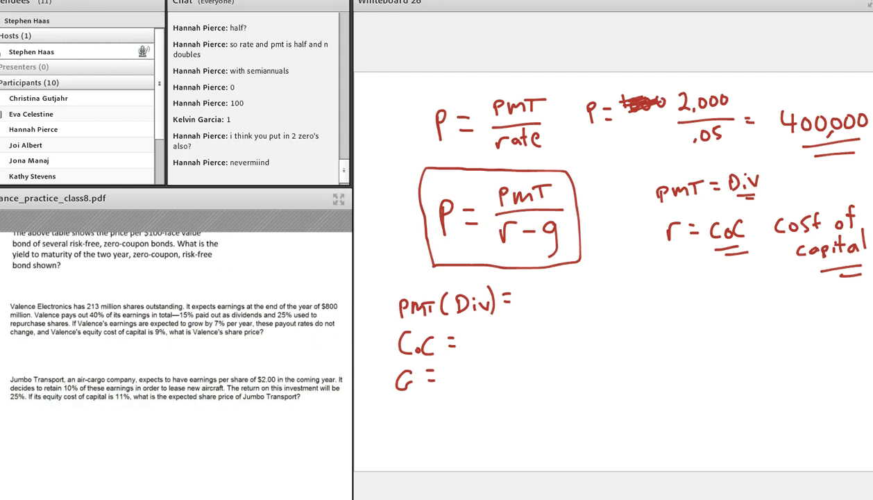
# - Fill in the cost of capital as 9% and the growth rate G as 7% beside their labels
pyautogui.moveTo(484, 333); pyautogui.dragTo(479, 353)
pyautogui.moveTo(504, 331); pyautogui.dragTo(499, 350)
pyautogui.moveTo(463, 369)
pyautogui.mouseDown()
pyautogui.moveTo(476, 386)
pyautogui.moveTo(494, 386)
pyautogui.mouseUp()
pyautogui.click(489, 377)
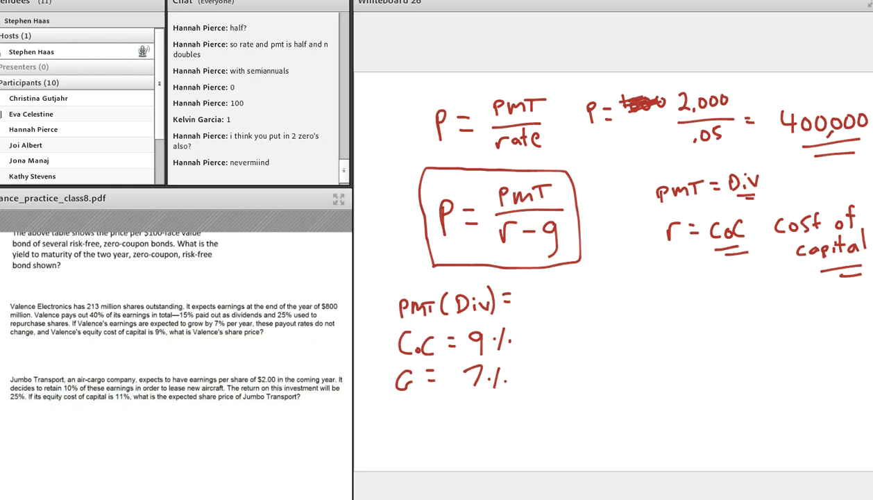
# - Write the earnings per share calculation 800m / 213m = 3.76 EPS beside the input labels and double-underline EPS
pyautogui.moveTo(682, 295); pyautogui.dragTo(722, 305)
pyautogui.moveTo(671, 317)
pyautogui.mouseDown()
pyautogui.moveTo(734, 314)
pyautogui.moveTo(693, 337)
pyautogui.moveTo(737, 336)
pyautogui.mouseUp()
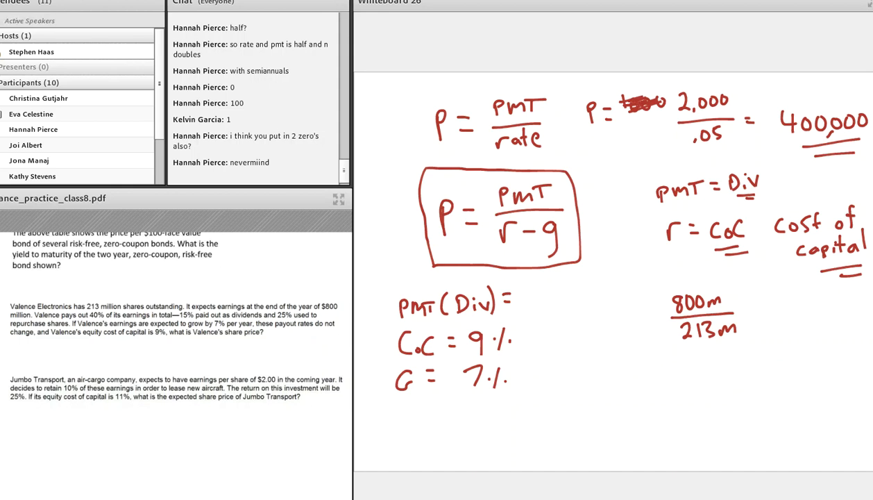
pyautogui.moveTo(742, 312); pyautogui.dragTo(762, 311)
pyautogui.moveTo(741, 321); pyautogui.dragTo(761, 319)
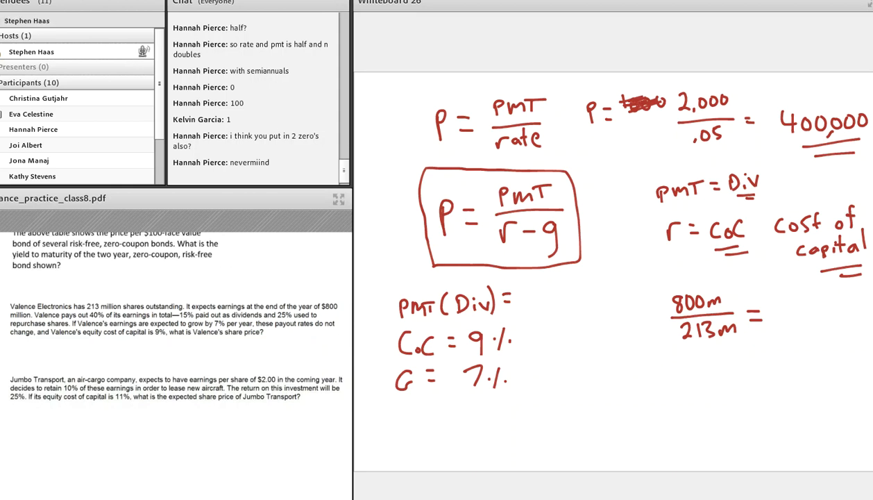
pyautogui.moveTo(778, 306)
pyautogui.mouseDown()
pyautogui.moveTo(777, 326)
pyautogui.moveTo(837, 331)
pyautogui.moveTo(846, 321)
pyautogui.moveTo(865, 339)
pyautogui.mouseUp()
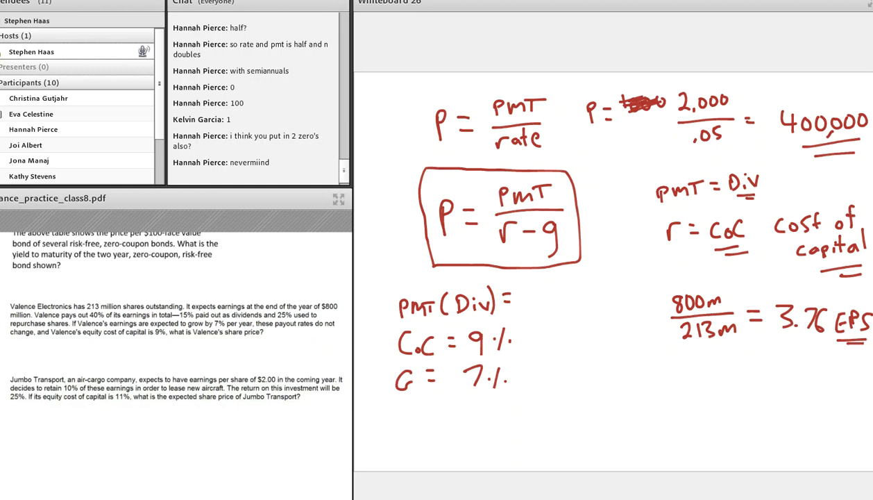
# - Underline Div in the PMT label and work out the dividend by multiplying 3.76 EPS by 15% beneath it
pyautogui.moveTo(468, 316); pyautogui.dragTo(482, 317)
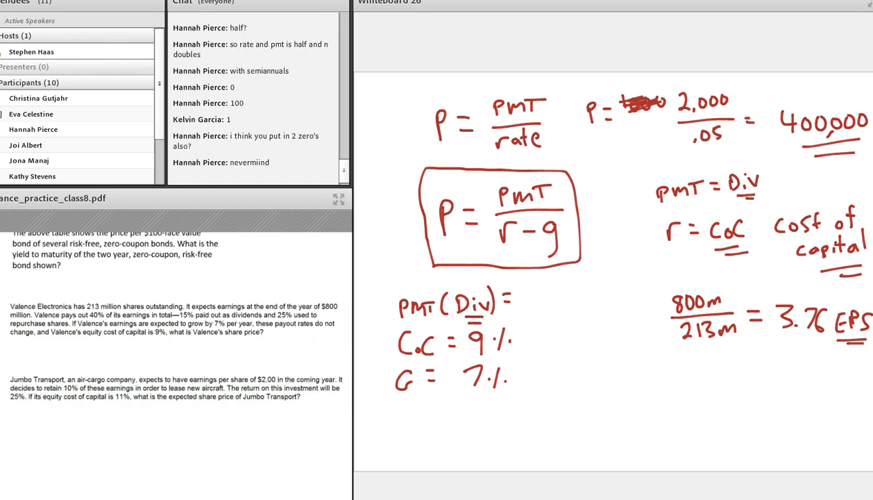
pyautogui.moveTo(771, 353)
pyautogui.mouseDown()
pyautogui.moveTo(781, 364)
pyautogui.moveTo(771, 365)
pyautogui.moveTo(824, 361)
pyautogui.moveTo(857, 373)
pyautogui.mouseUp()
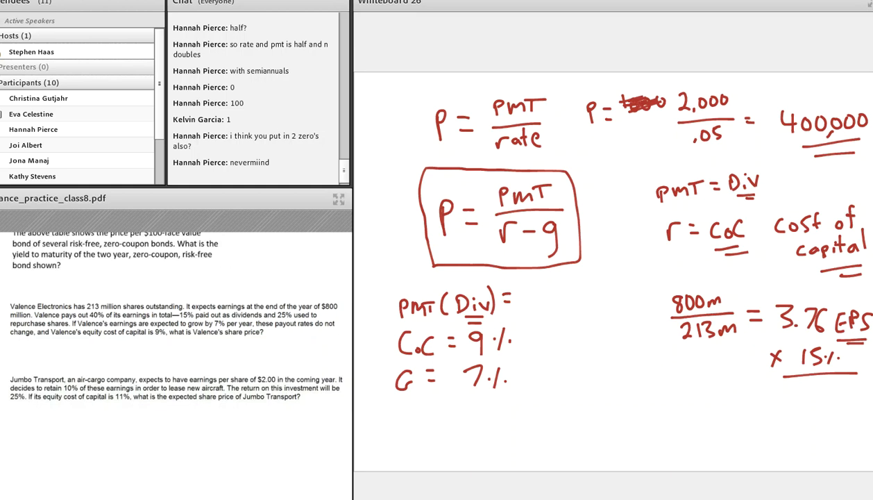
pyautogui.click(788, 415)
pyautogui.moveTo(798, 393)
pyautogui.mouseDown()
pyautogui.moveTo(795, 415)
pyautogui.moveTo(808, 407)
pyautogui.moveTo(773, 405)
pyautogui.mouseUp()
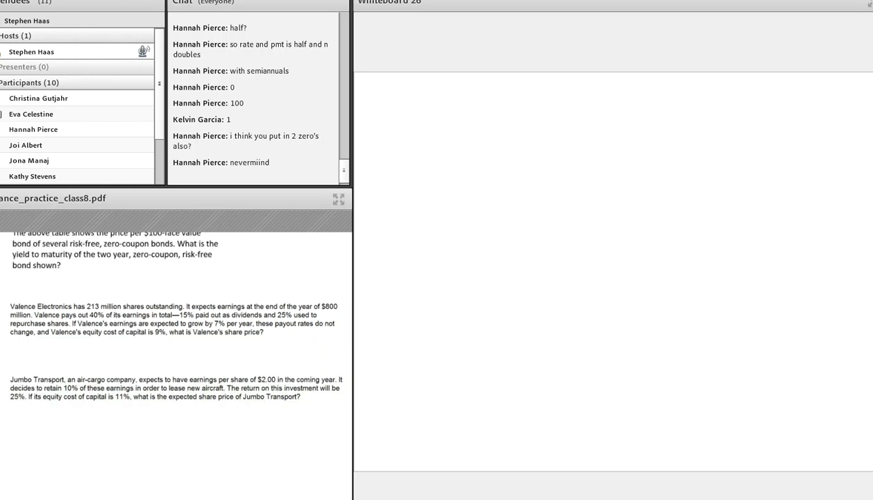
# - Write EPS = 2.00 near the top of the cleared whiteboard for the Jumbo Transport problem
pyautogui.scroll(-2, 176, 348)
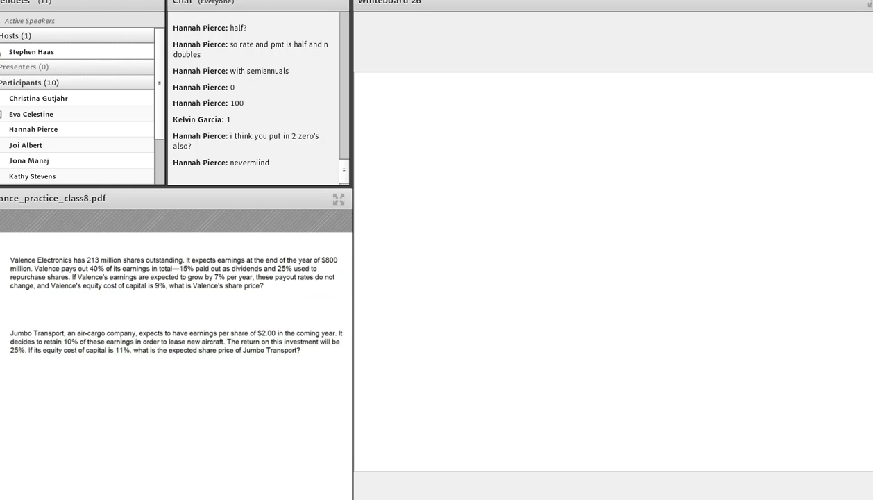
pyautogui.moveTo(464, 109)
pyautogui.mouseDown()
pyautogui.moveTo(472, 127)
pyautogui.moveTo(473, 107)
pyautogui.mouseUp()
pyautogui.moveTo(483, 107)
pyautogui.mouseDown()
pyautogui.moveTo(485, 123)
pyautogui.moveTo(485, 115)
pyautogui.moveTo(488, 122)
pyautogui.moveTo(532, 107)
pyautogui.mouseUp()
pyautogui.moveTo(526, 114)
pyautogui.mouseDown()
pyautogui.moveTo(563, 124)
pyautogui.moveTo(574, 105)
pyautogui.moveTo(594, 106)
pyautogui.mouseUp()
pyautogui.click(568, 123)
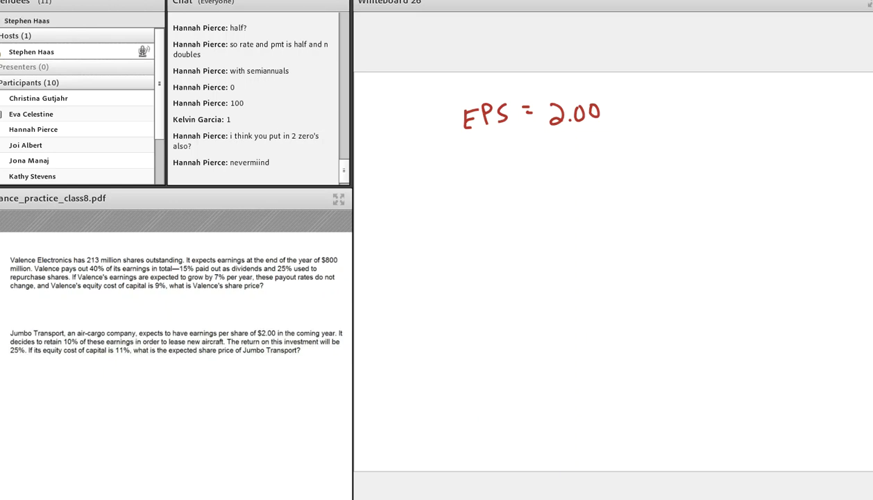
# - Multiply the EPS by .90 to get 1.80, mark it with an arrow to Div, and double-underline both
pyautogui.moveTo(532, 143)
pyautogui.mouseDown()
pyautogui.moveTo(543, 157)
pyautogui.moveTo(532, 157)
pyautogui.moveTo(568, 151)
pyautogui.moveTo(580, 138)
pyautogui.mouseUp()
pyautogui.click(567, 155)
pyautogui.moveTo(535, 174); pyautogui.dragTo(614, 163)
pyautogui.moveTo(559, 186); pyautogui.dragTo(559, 215)
pyautogui.moveTo(581, 187); pyautogui.dragTo(653, 197)
pyautogui.moveTo(644, 191)
pyautogui.mouseDown()
pyautogui.moveTo(645, 203)
pyautogui.moveTo(661, 206)
pyautogui.moveTo(693, 194)
pyautogui.moveTo(684, 215)
pyautogui.mouseUp()
pyautogui.moveTo(672, 223); pyautogui.dragTo(688, 223)
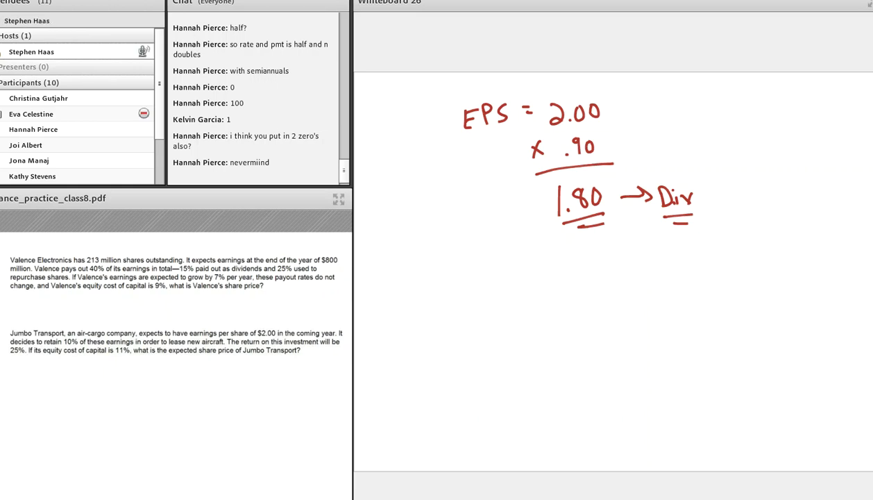
# - Write the label ROE (growth) = below the dividend calculation
pyautogui.moveTo(410, 278); pyautogui.dragTo(441, 294)
pyautogui.moveTo(472, 269)
pyautogui.mouseDown()
pyautogui.moveTo(471, 300)
pyautogui.moveTo(493, 277)
pyautogui.mouseUp()
pyautogui.moveTo(502, 276); pyautogui.dragTo(524, 271)
pyautogui.moveTo(533, 263)
pyautogui.mouseDown()
pyautogui.moveTo(531, 284)
pyautogui.moveTo(550, 277)
pyautogui.moveTo(562, 297)
pyautogui.mouseUp()
pyautogui.moveTo(566, 262)
pyautogui.mouseDown()
pyautogui.moveTo(567, 297)
pyautogui.moveTo(583, 279)
pyautogui.mouseUp()
pyautogui.moveTo(579, 285); pyautogui.dragTo(585, 285)
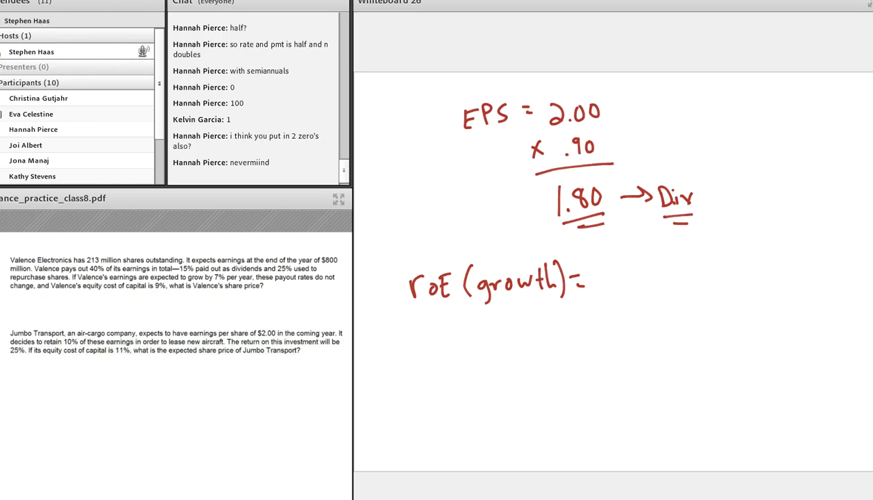
# - Complete the growth line with 25% of 10% = 2.5%
pyautogui.moveTo(601, 274); pyautogui.dragTo(612, 294)
pyautogui.moveTo(628, 268)
pyautogui.mouseDown()
pyautogui.moveTo(616, 269)
pyautogui.moveTo(619, 295)
pyautogui.mouseUp()
pyautogui.moveTo(647, 271); pyautogui.dragTo(643, 292)
pyautogui.click(639, 282)
pyautogui.click(651, 283)
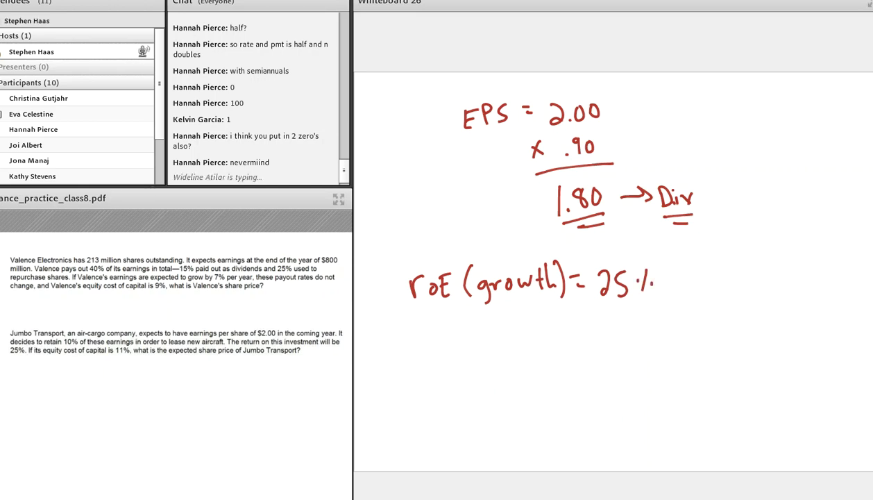
pyautogui.moveTo(672, 273); pyautogui.dragTo(668, 273)
pyautogui.moveTo(684, 253)
pyautogui.mouseDown()
pyautogui.moveTo(679, 283)
pyautogui.moveTo(696, 279)
pyautogui.moveTo(707, 262)
pyautogui.moveTo(744, 285)
pyautogui.moveTo(785, 271)
pyautogui.mouseUp()
pyautogui.click(741, 281)
pyautogui.moveTo(772, 279); pyautogui.dragTo(786, 279)
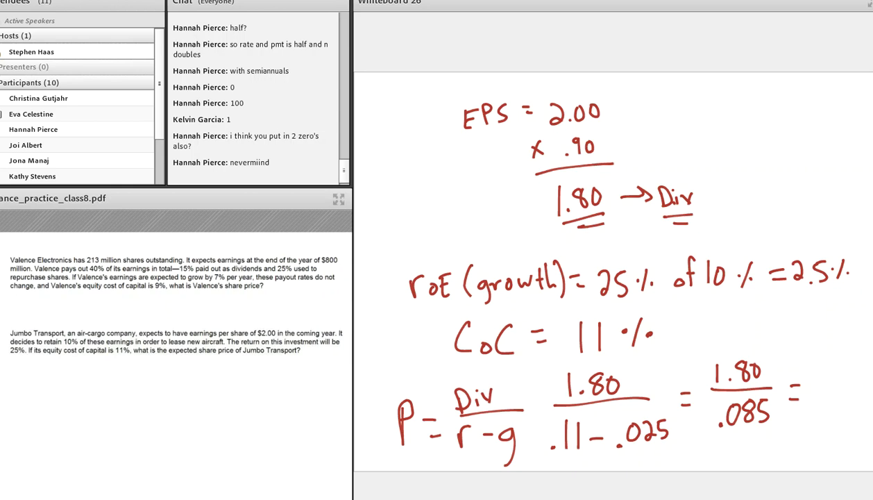
# - Write 21.18 as the result of 1.80 / .085 and double-underline it
pyautogui.moveTo(816, 386)
pyautogui.mouseDown()
pyautogui.moveTo(832, 408)
pyautogui.moveTo(855, 410)
pyautogui.mouseUp()
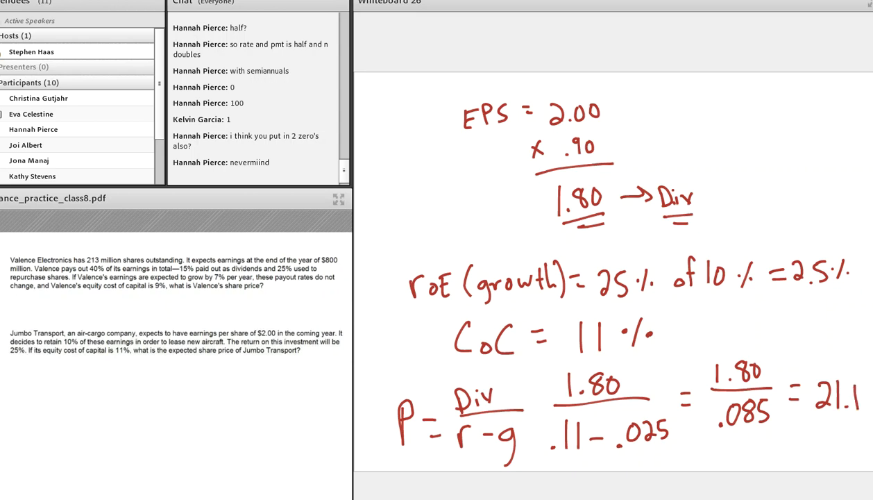
pyautogui.moveTo(869, 386); pyautogui.dragTo(868, 387)
pyautogui.moveTo(847, 431); pyautogui.dragTo(872, 429)
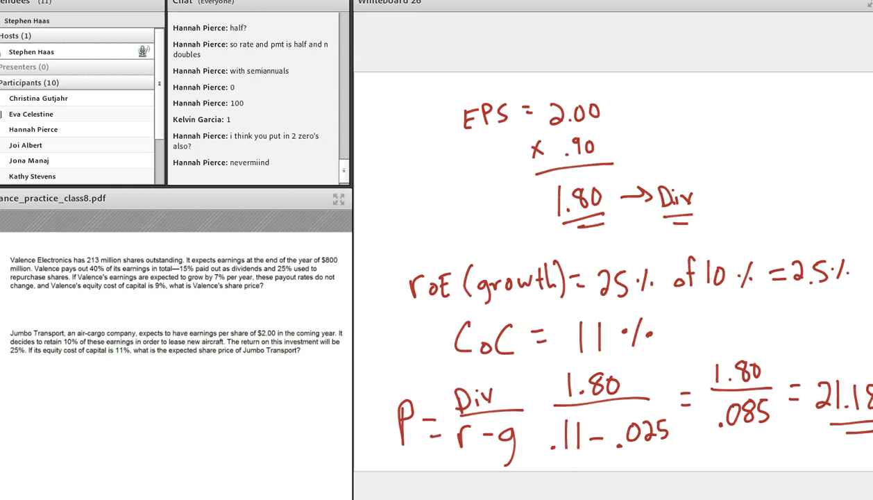
pyautogui.scroll(2, 176, 347)
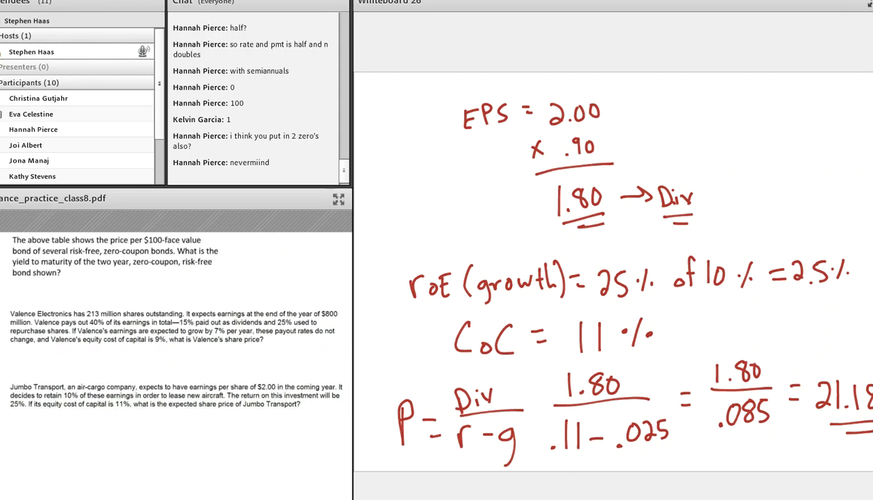